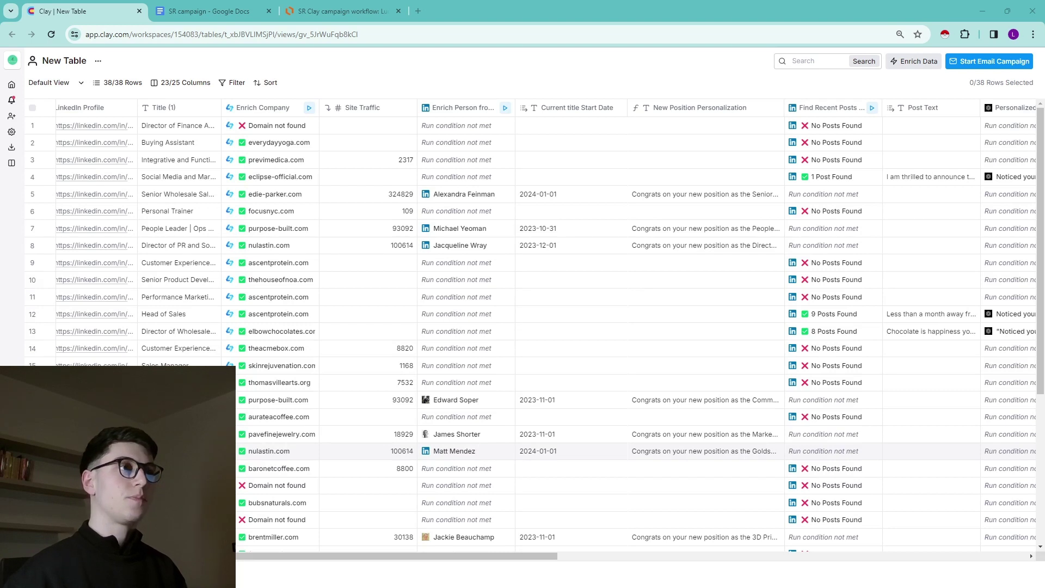
Switch to the SR campaign document in Google Docs and review the client's offer and the campaign list building and targeting requirements.
left_click(207, 9)
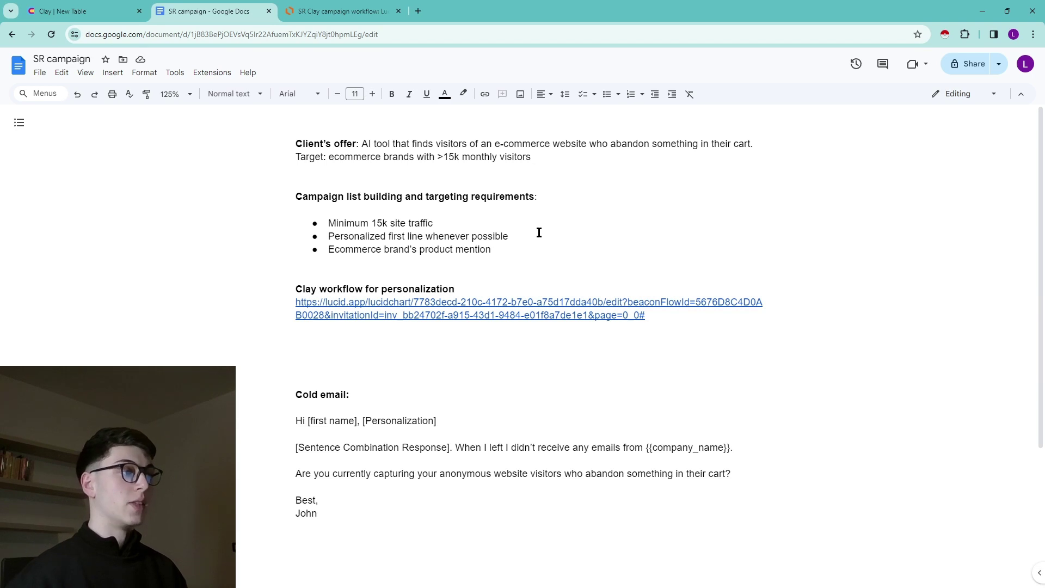
left_click_drag(496, 252, 360, 249)
left_click(511, 249)
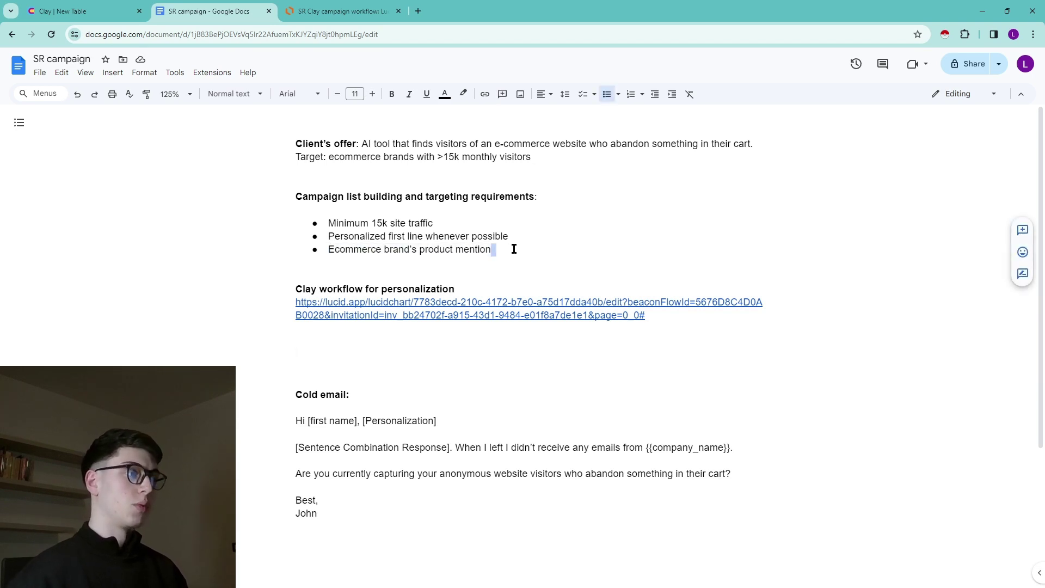
Switch to the SR Clay campaign workflow in Lucidchart and examine the start of the flowchart around the lead list upload.
left_click(343, 11)
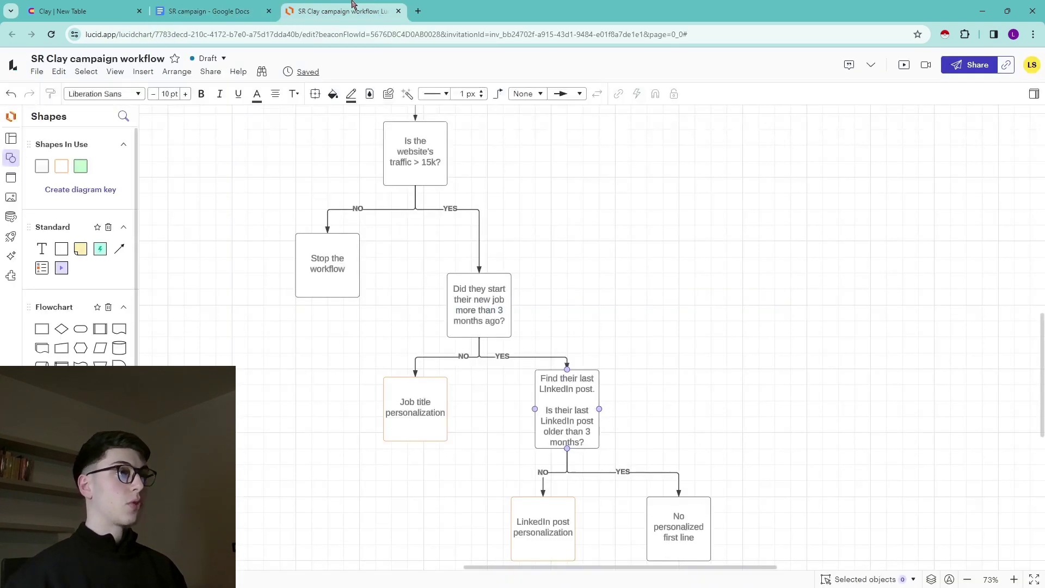
left_click_drag(479, 151, 550, 303)
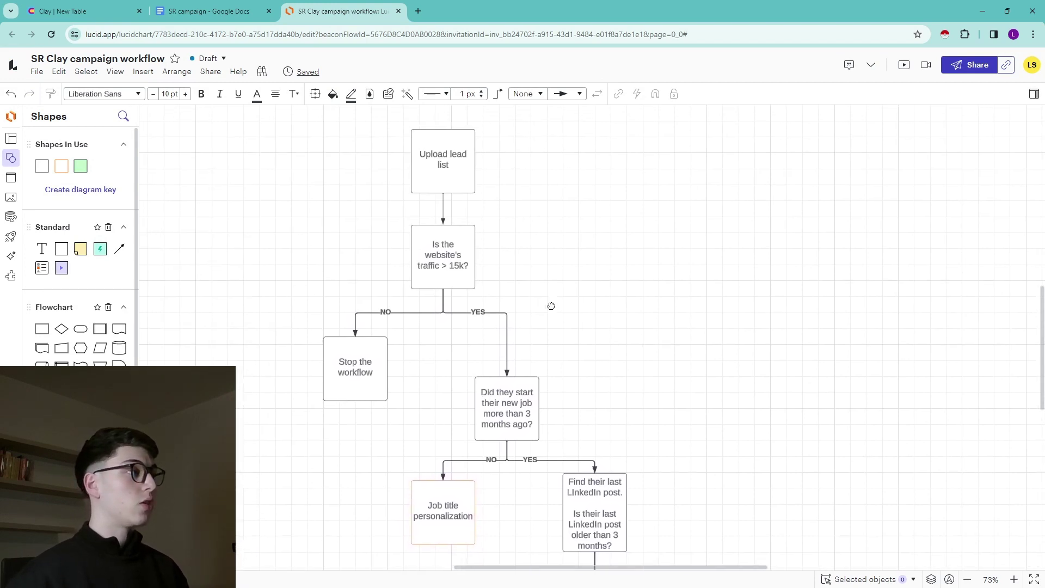
scroll(391, 192, "up", 3)
scroll(390, 193, "up", 2)
scroll(576, 213, "down", 5)
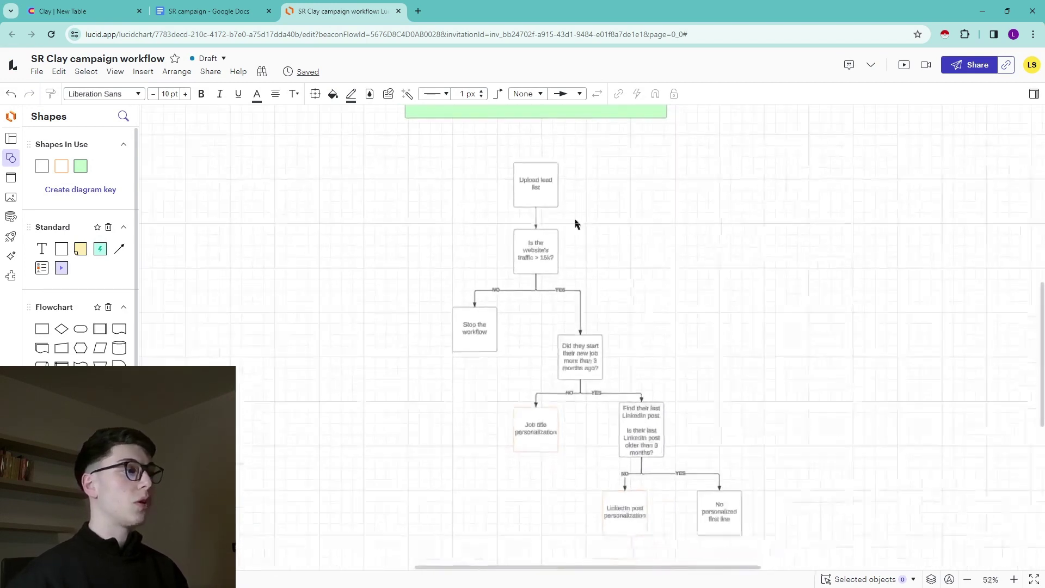
left_click(1013, 579)
scroll(698, 370, "up", 1)
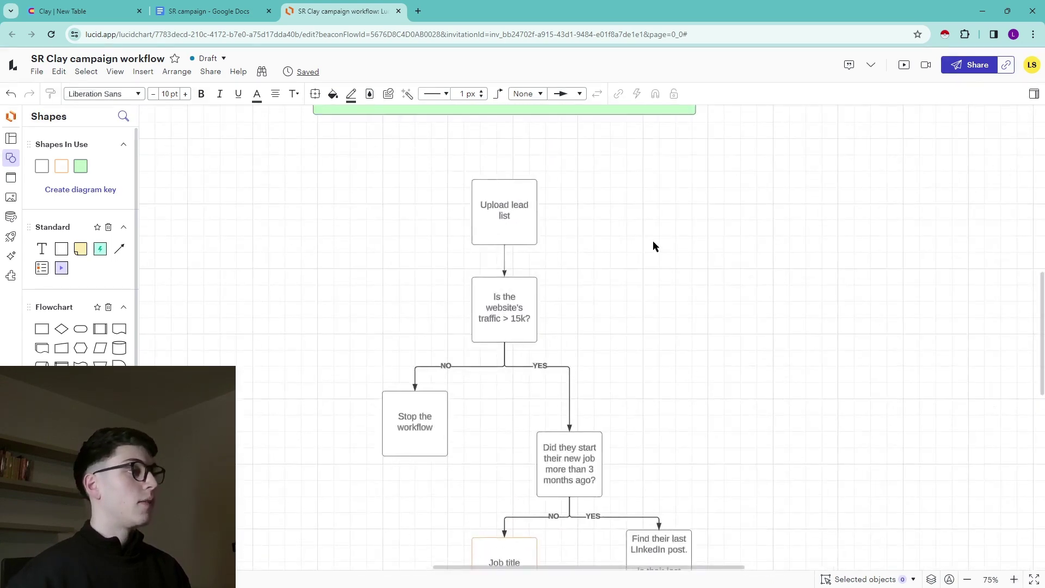
left_click_drag(653, 242, 633, 294)
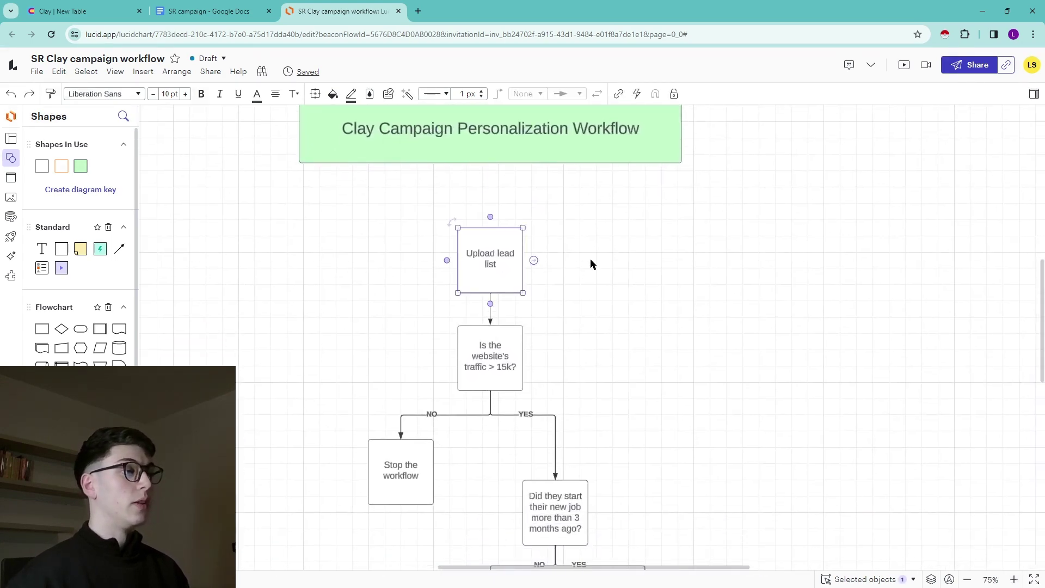
Switch to the Clay table and review the lead list's name, website, email, LinkedIn profile and title columns.
left_click(63, 11)
scroll(276, 171, "left", 5)
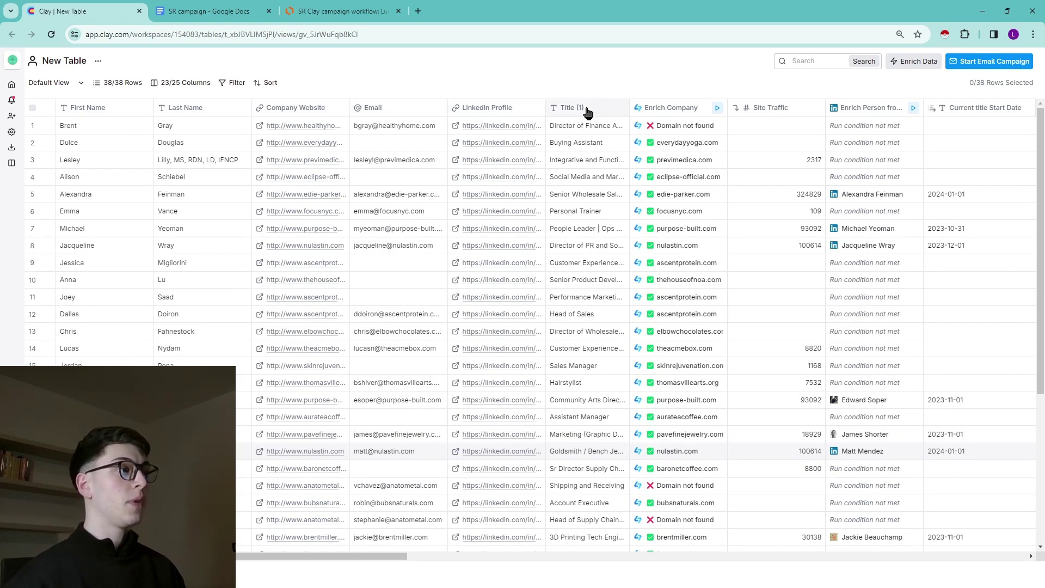
Return to the Lucidchart workflow and examine the 15k website traffic check and its branch that stops the workflow.
left_click(338, 11)
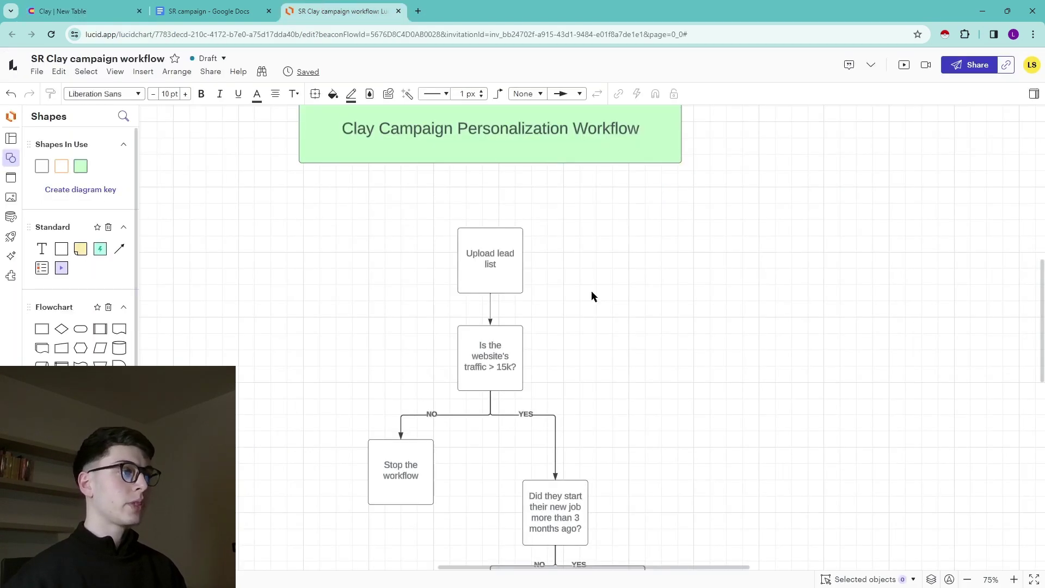
scroll(537, 181, "down", 2)
scroll(546, 264, "down", 1)
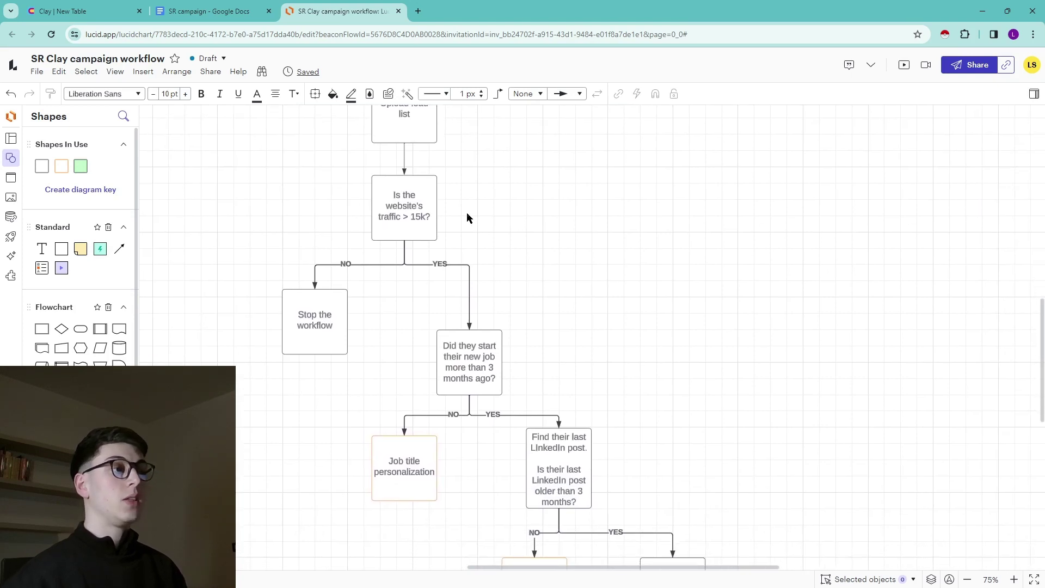
left_click(411, 206)
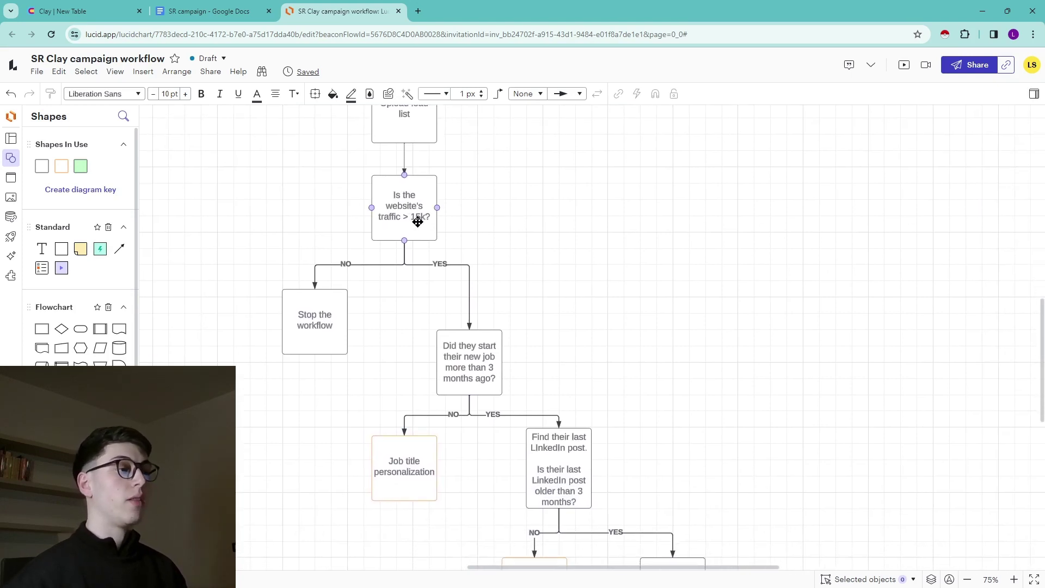
scroll(390, 282, "down", 1)
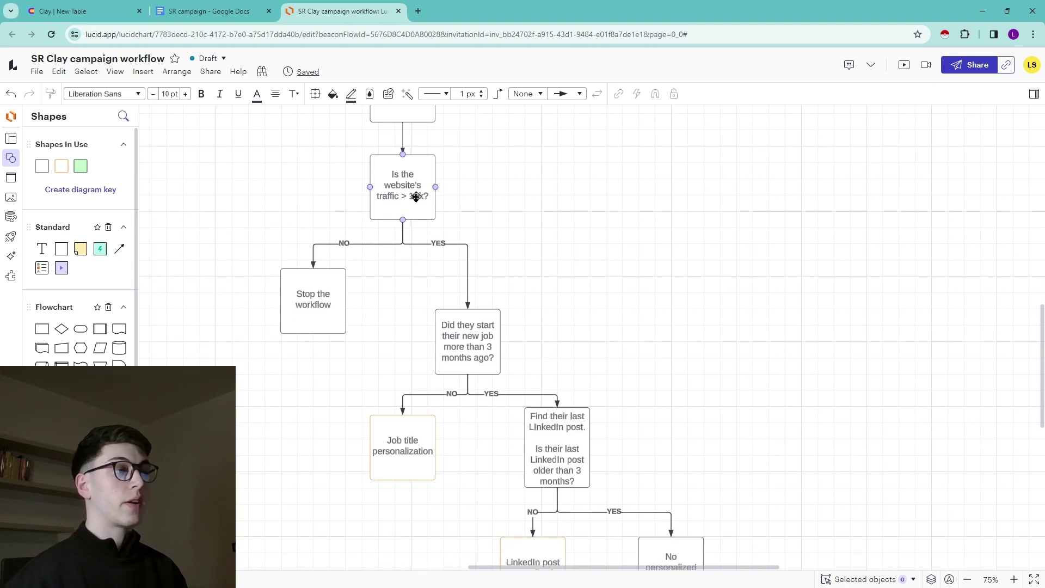
left_click(315, 304)
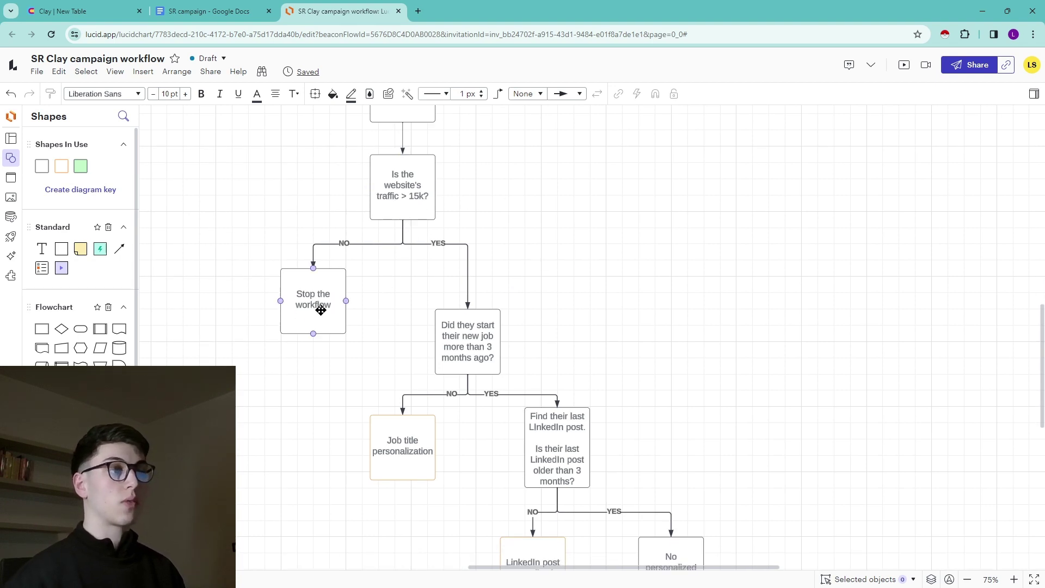
mouse_move(346, 302)
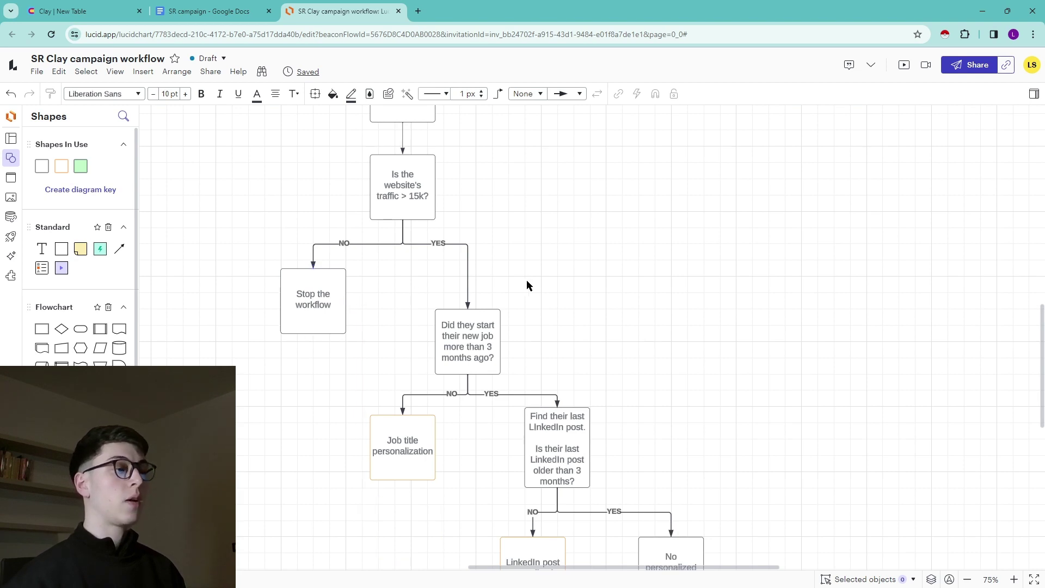
Examine the flowchart's check for a job started more than 3 months ago and its job title personalization branch.
scroll(491, 248, "down", 2)
scroll(492, 248, "right", 2)
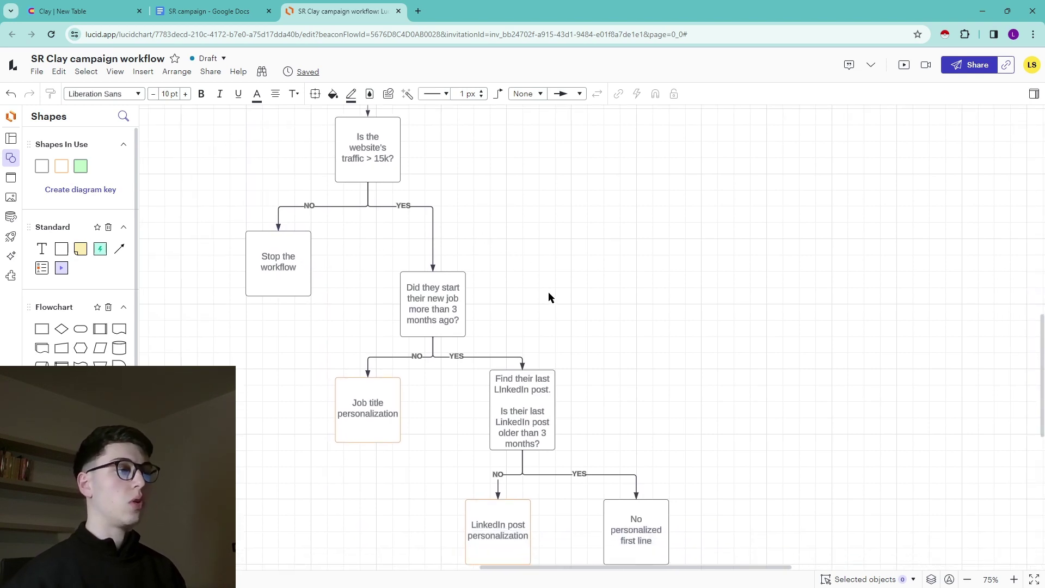
scroll(548, 296, "down", 1)
scroll(548, 296, "right", 1)
scroll(392, 180, "up", 2)
scroll(391, 180, "left", 1)
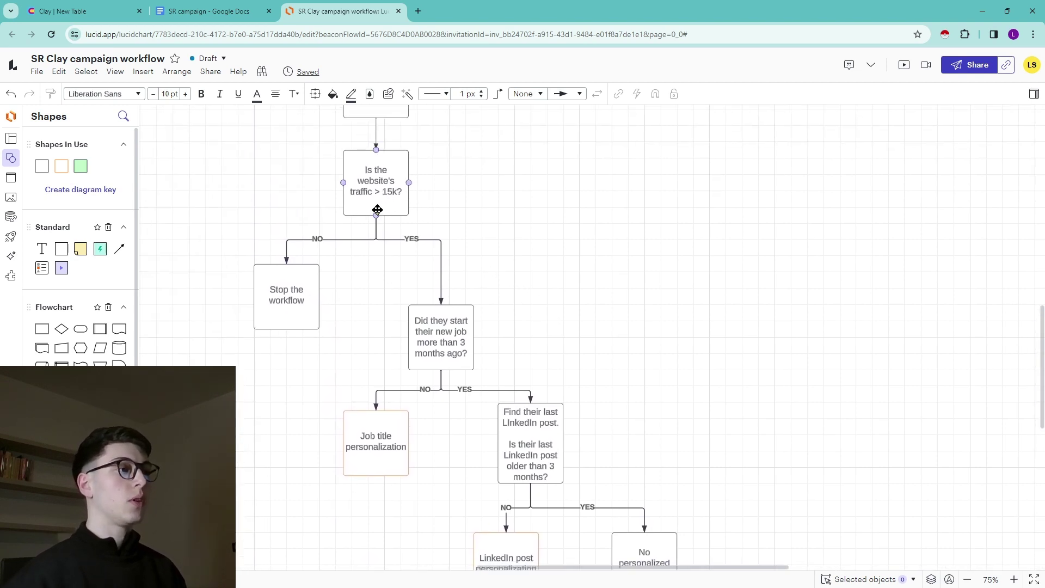
scroll(510, 337, "down", 2)
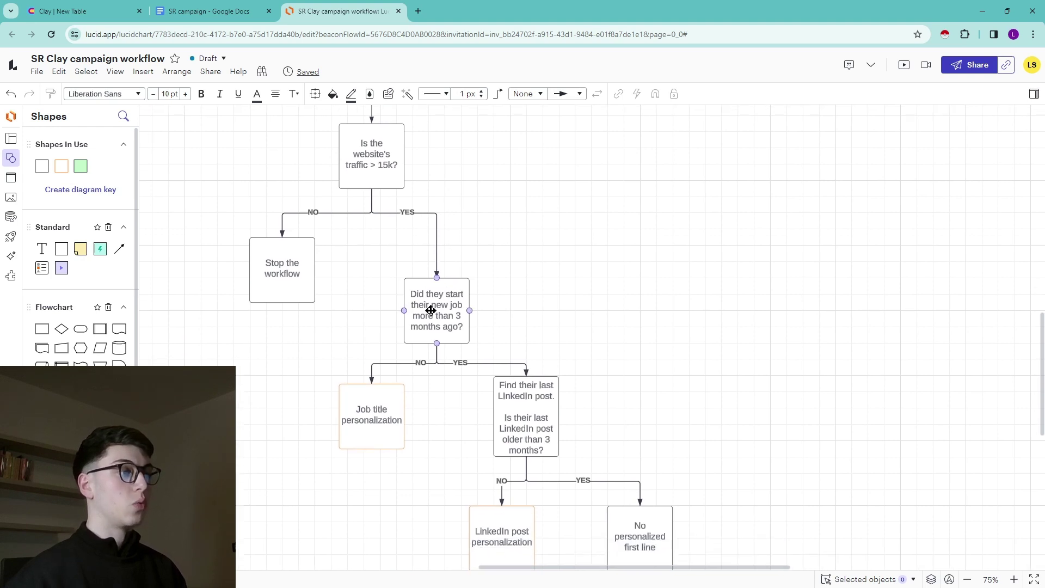
scroll(447, 245, "down", 3)
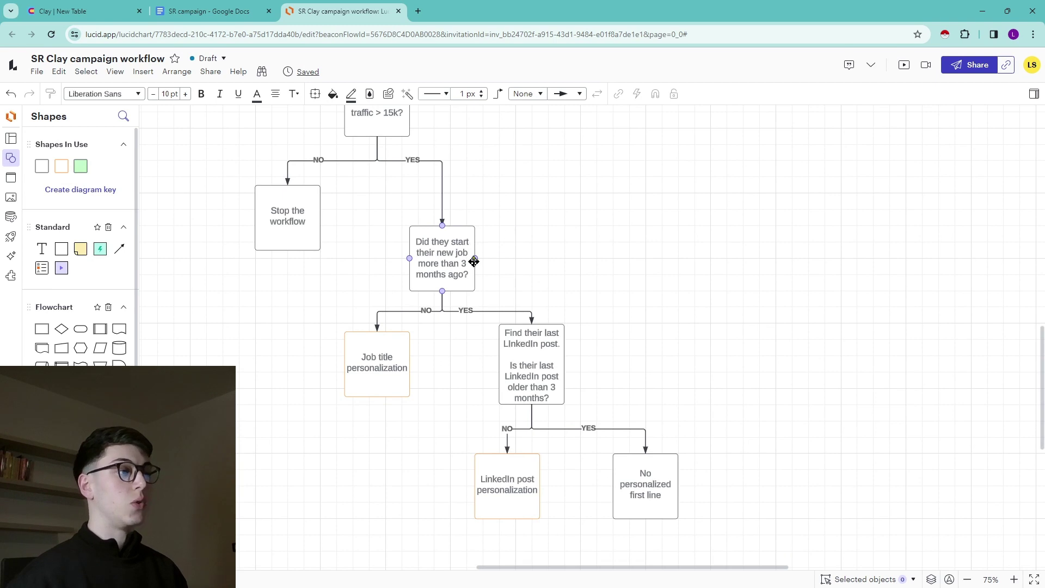
scroll(553, 263, "down", 2)
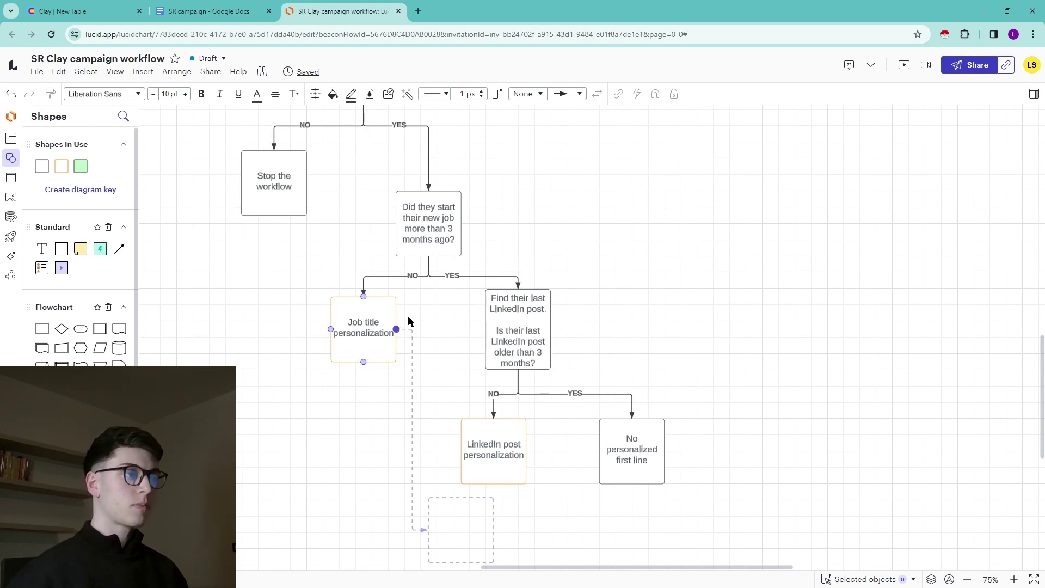
scroll(501, 260, "down", 2)
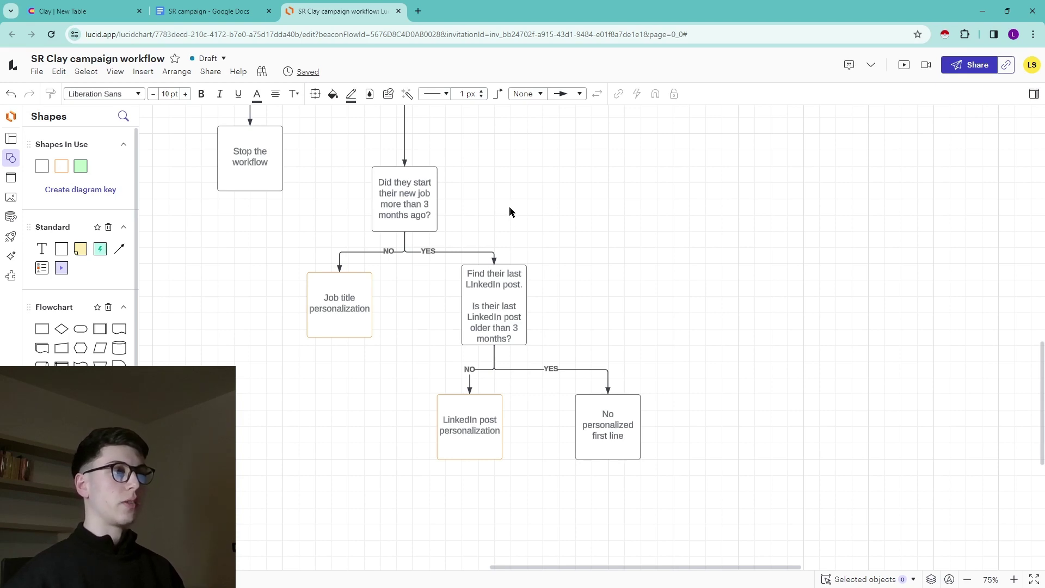
Examine the flowchart's last LinkedIn post check with its two outcomes, and look back over the whole workflow.
scroll(510, 209, "right", 2)
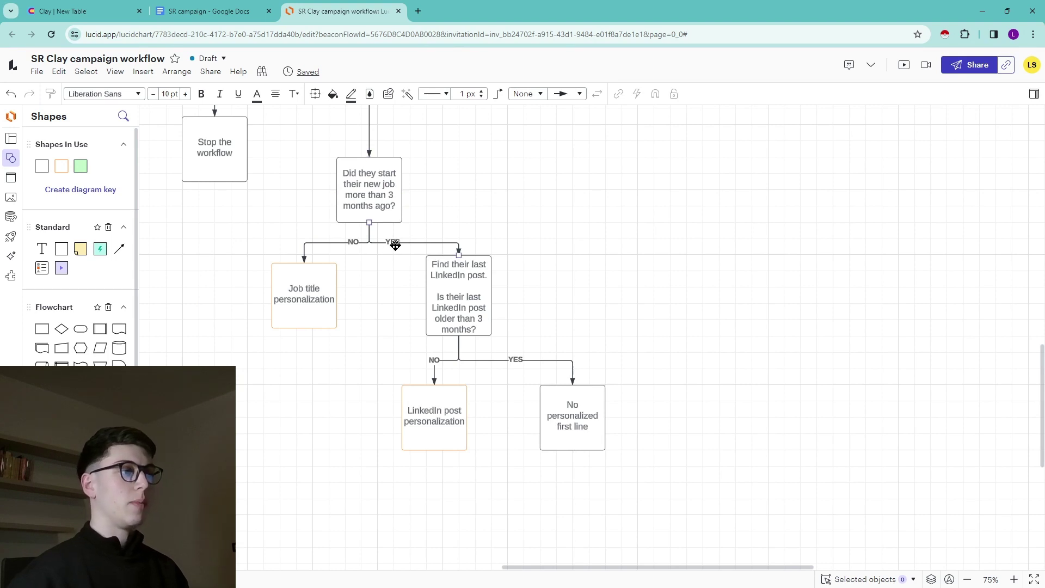
scroll(402, 272, "right", 2)
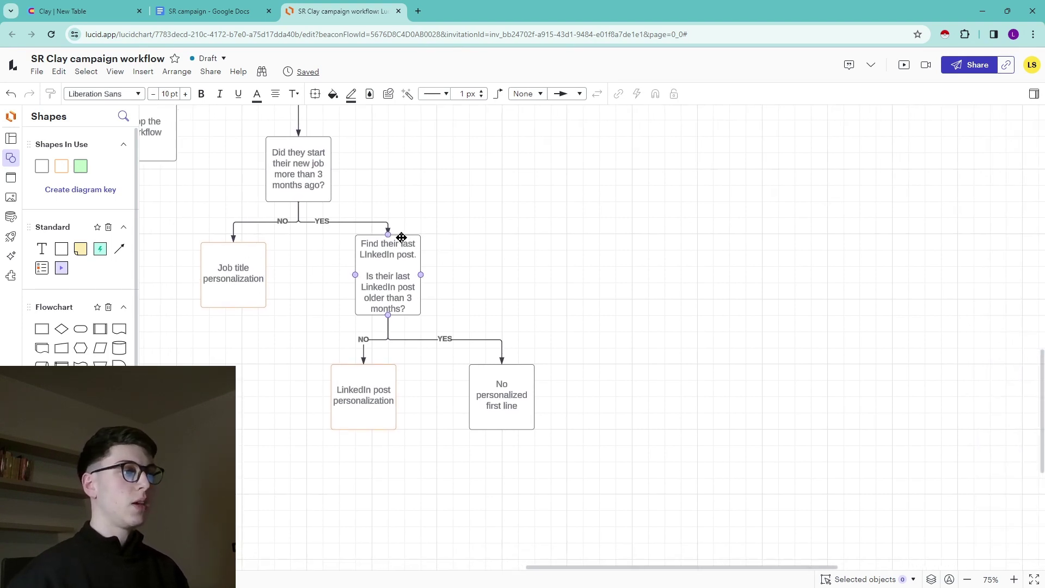
scroll(467, 248, "right", 1)
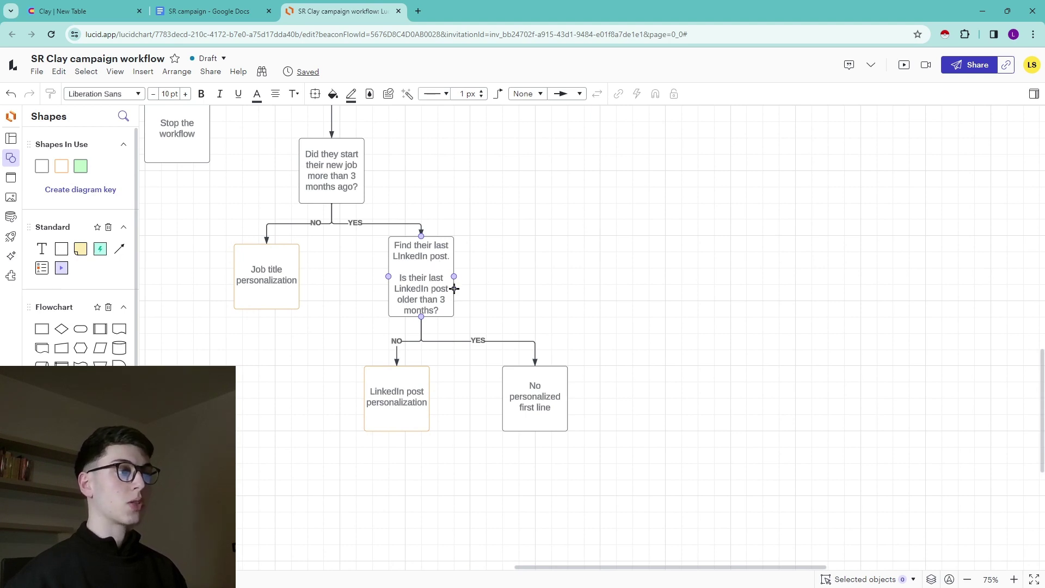
scroll(509, 301, "down", 1)
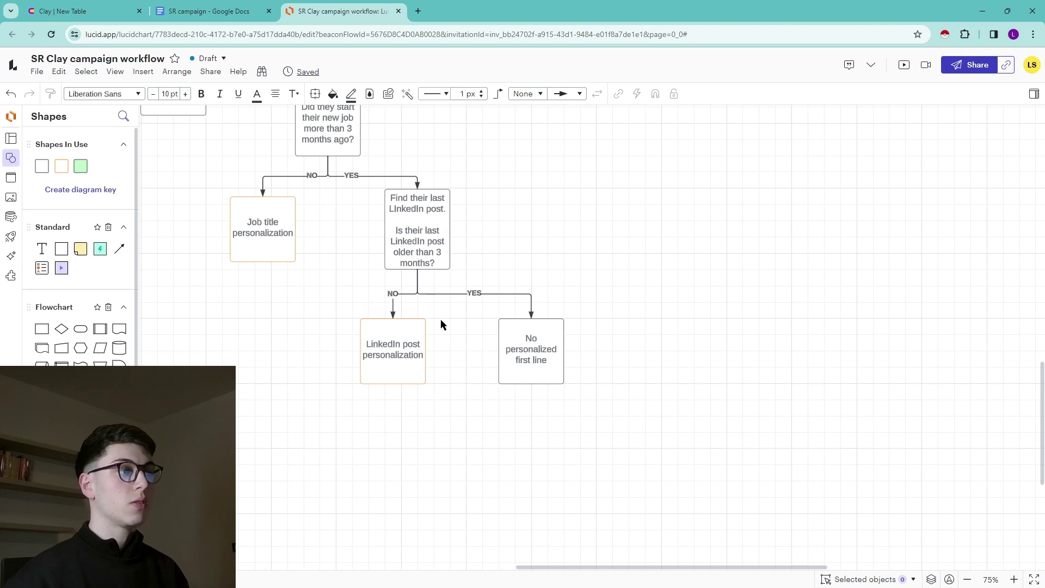
left_click_drag(475, 264, 525, 261)
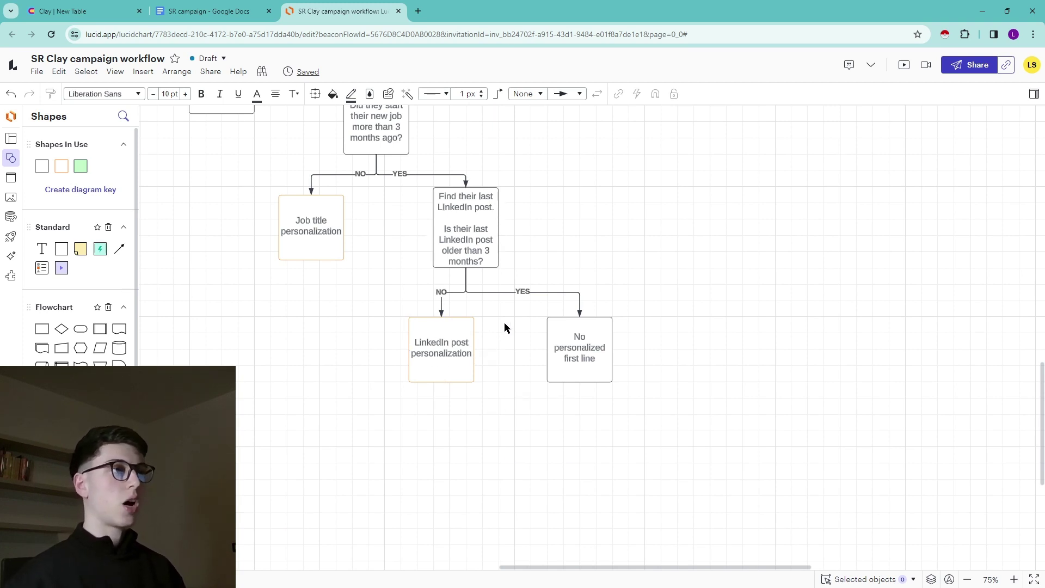
scroll(502, 320, "up", 5)
scroll(545, 299, "left", 3)
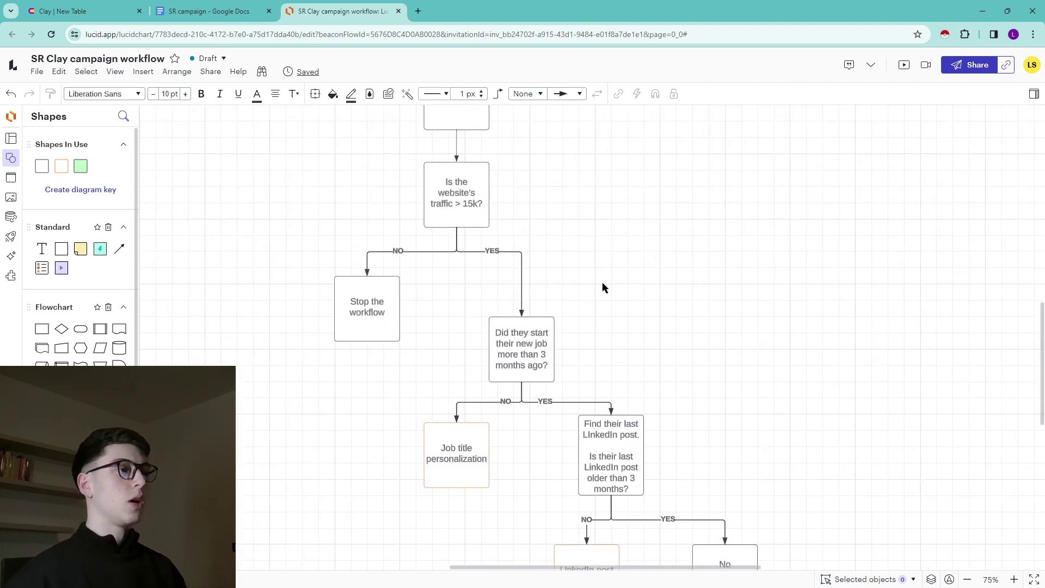
scroll(604, 270, "up", 2)
Switch to the SR campaign document and review the cold email's personalization placeholder and its Sentence Combination Response line.
left_click(104, 10)
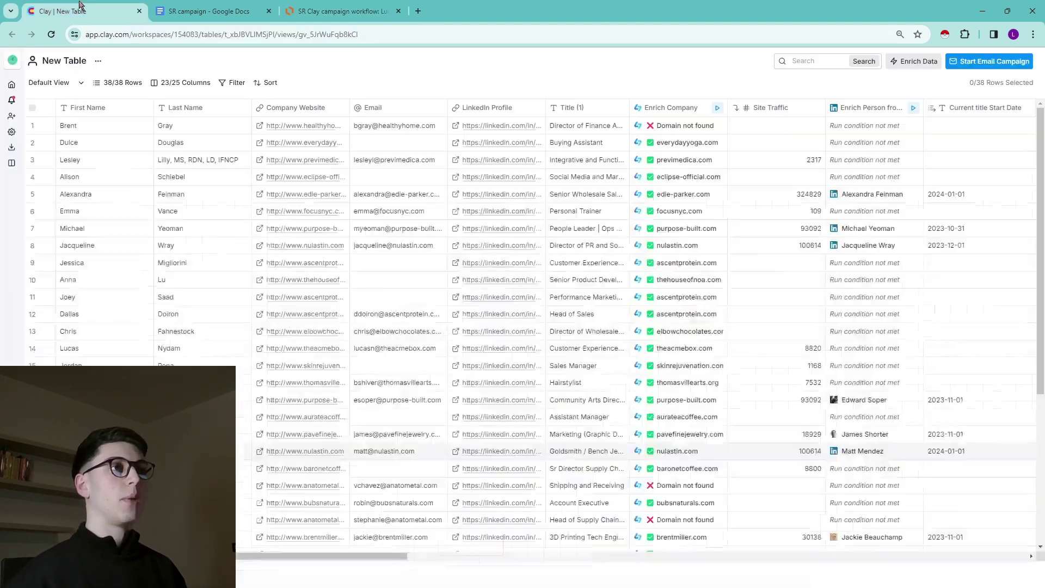
left_click(189, 7)
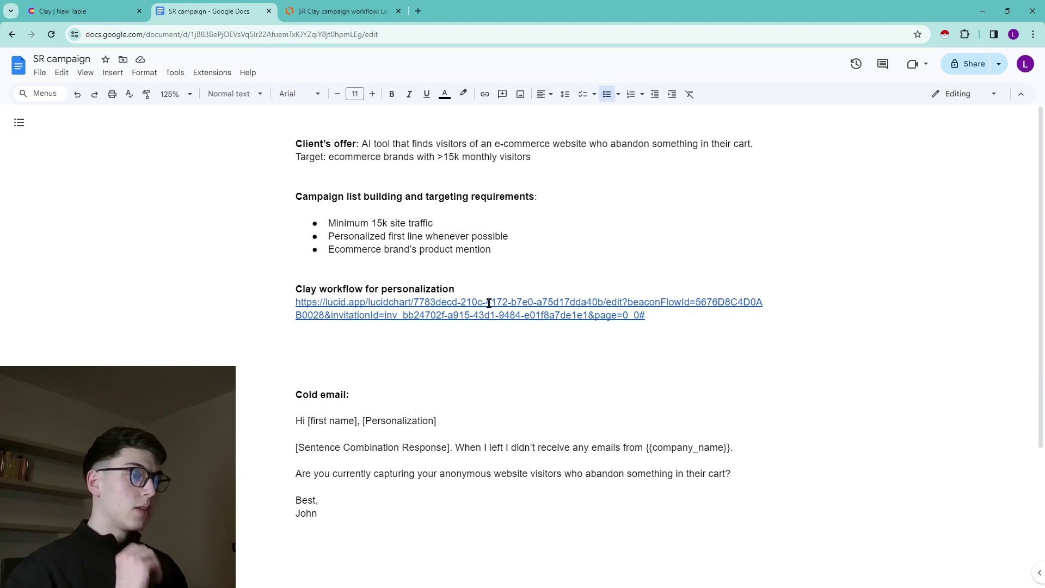
scroll(352, 348, "down", 3)
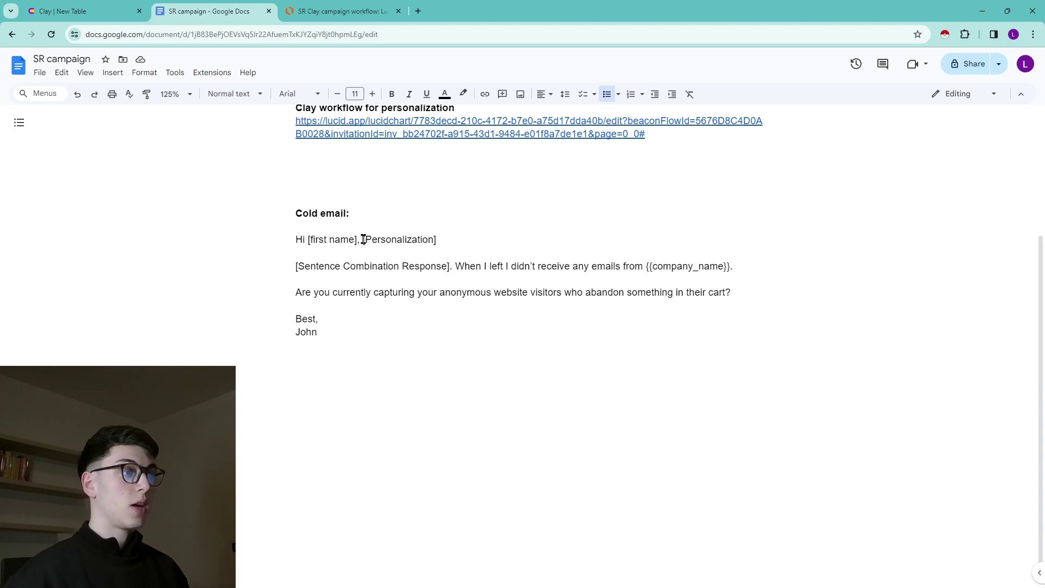
left_click_drag(372, 241, 442, 242)
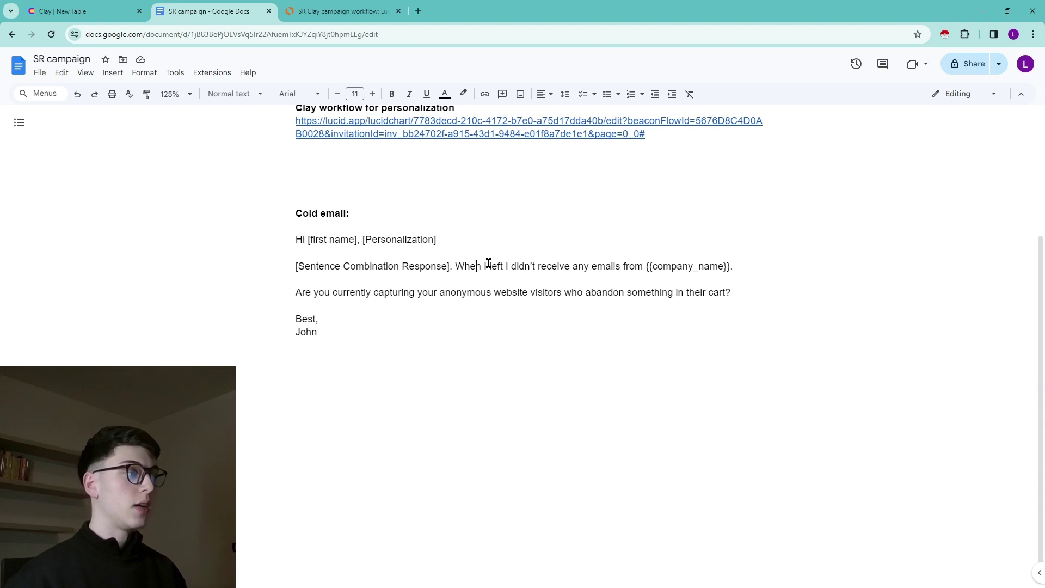
left_click_drag(488, 263, 666, 265)
left_click(758, 263)
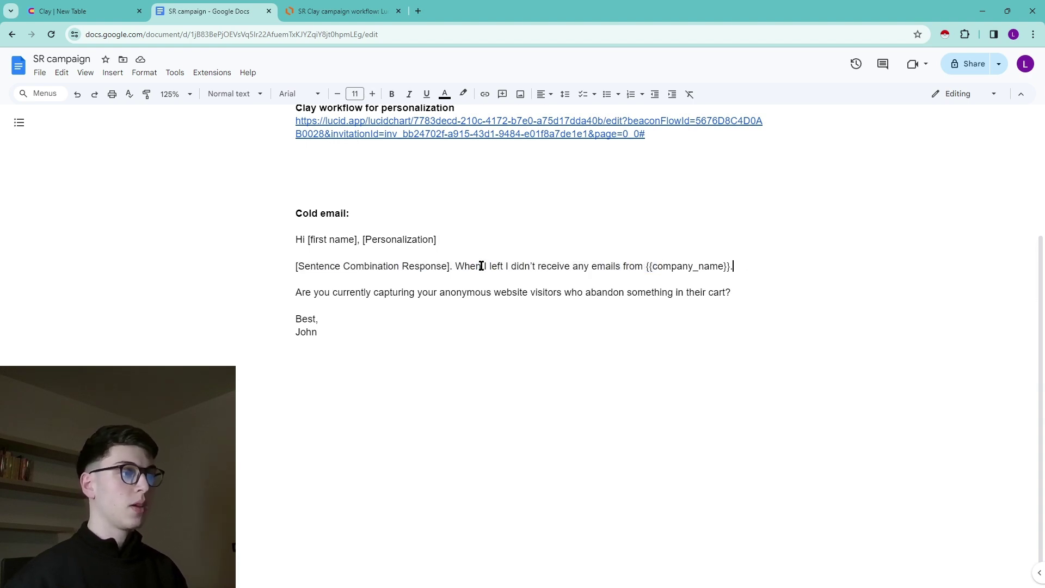
left_click_drag(732, 271, 296, 271)
left_click(770, 271)
scroll(736, 282, "up", 3)
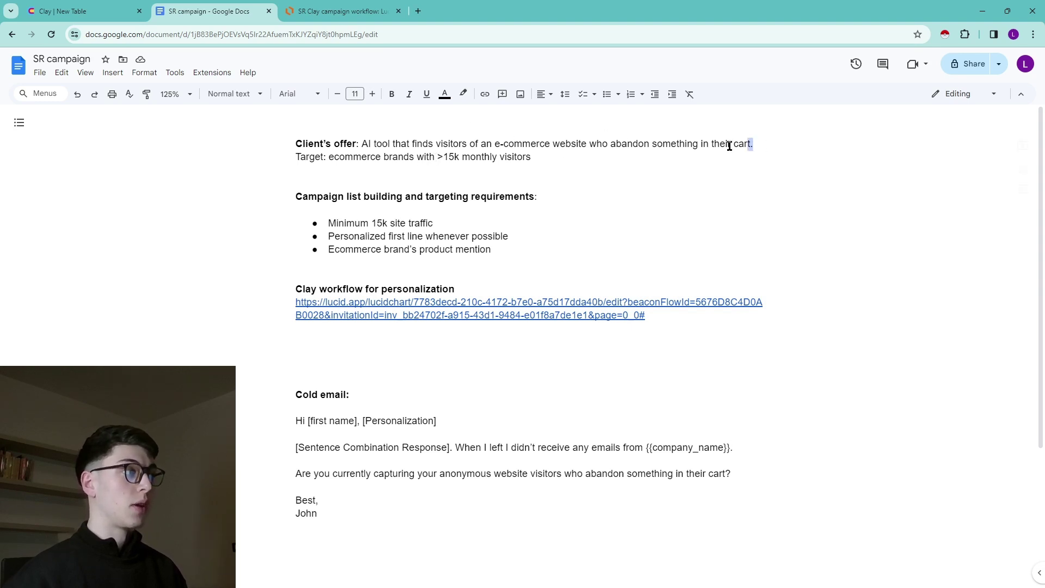
Compare the client's offer about visitors who abandon something in their cart with the closing question of the cold email.
left_click_drag(753, 144, 541, 143)
scroll(669, 157, "down", 3)
scroll(604, 187, "up", 3)
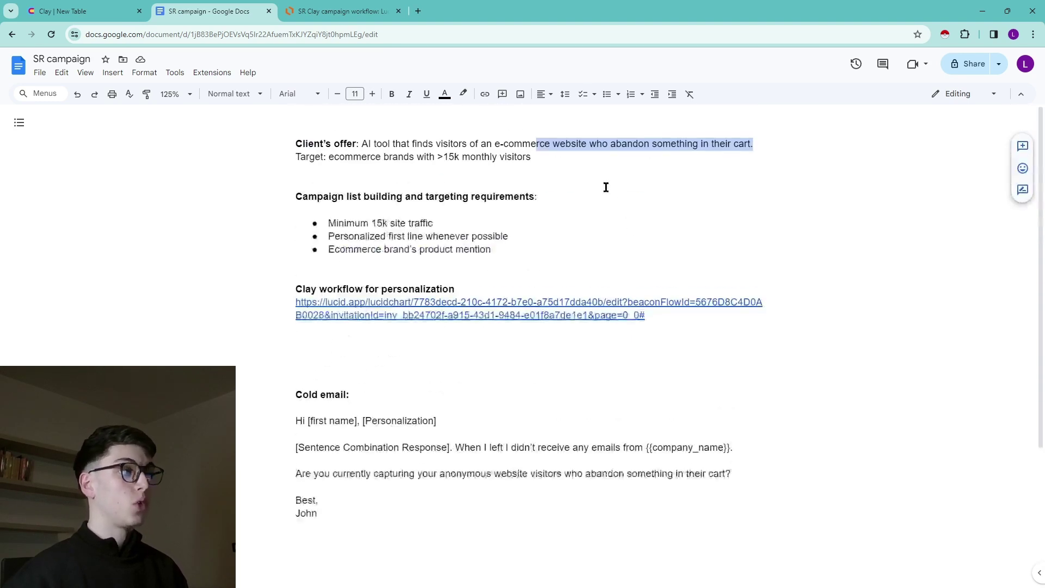
left_click(576, 144)
scroll(651, 187, "down", 3)
scroll(578, 174, "up", 3)
scroll(556, 163, "down", 3)
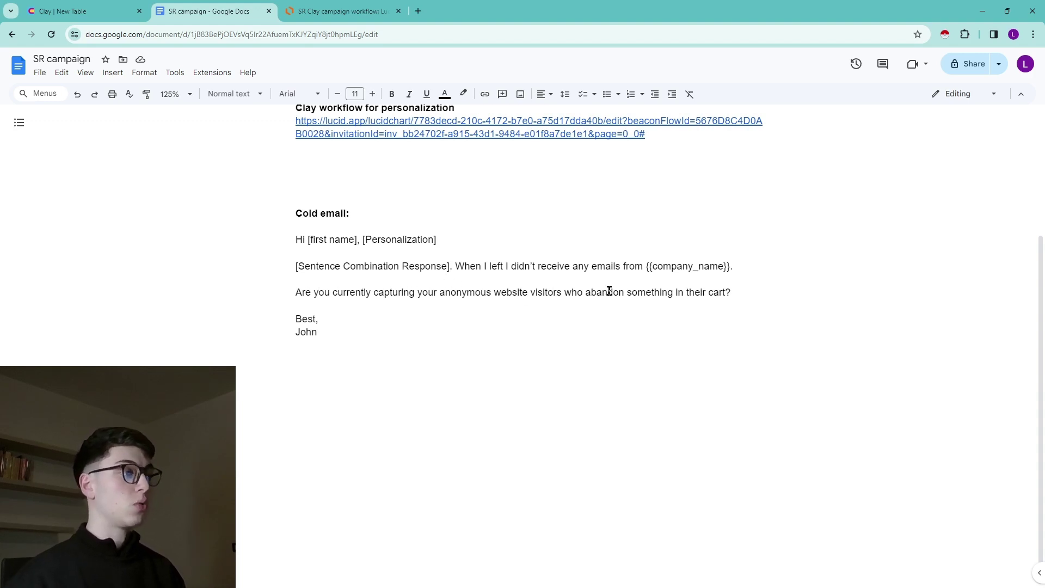
scroll(328, 311, "up", 4)
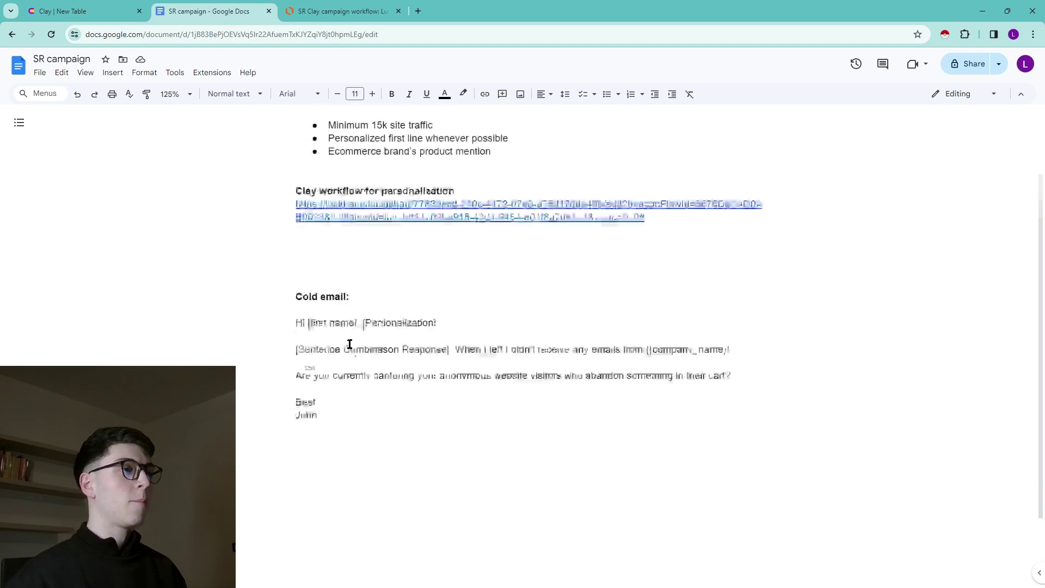
Highlight the Personalization and Sentence Combination Response placeholders in the cold email template to review them.
scroll(294, 283, "down", 4)
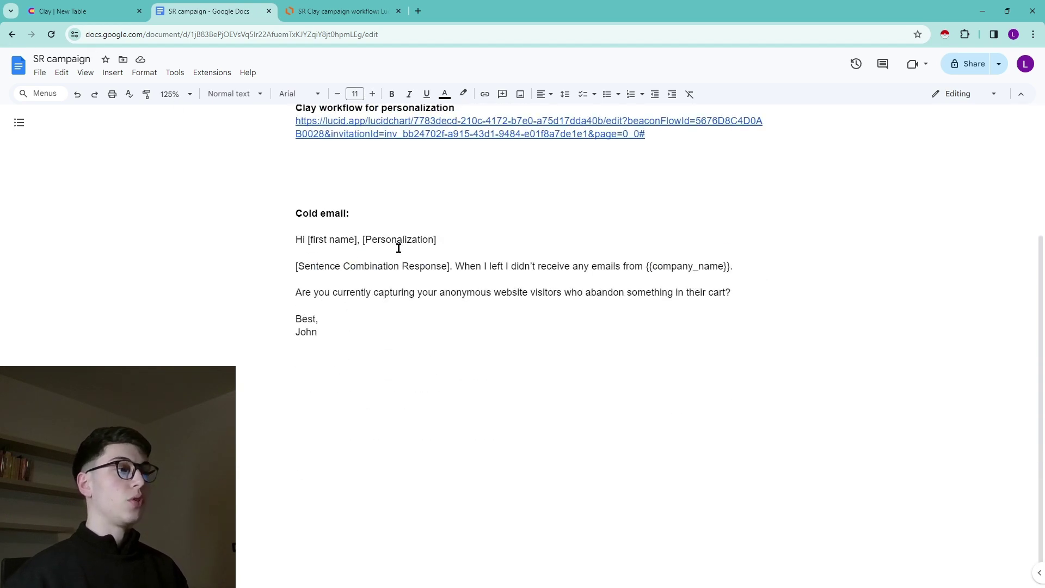
left_click_drag(378, 241, 429, 244)
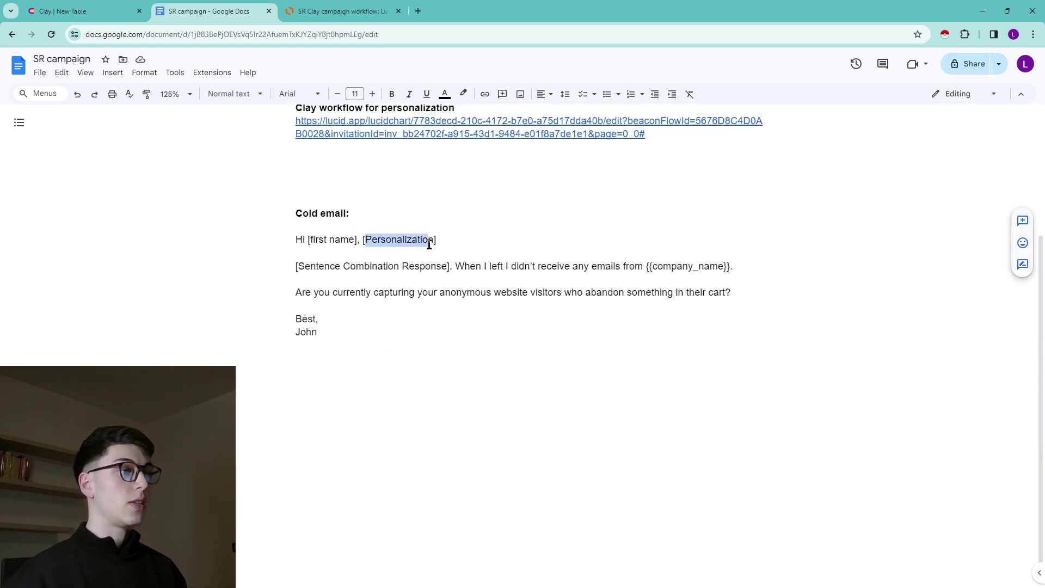
left_click_drag(298, 268, 451, 267)
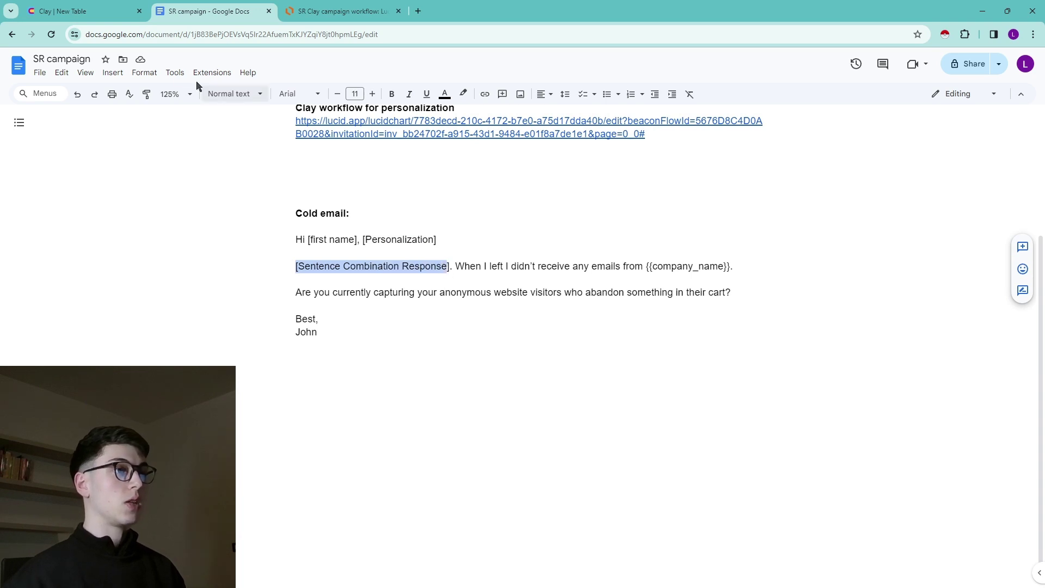
Switch to the Clay table and look over the lead list columns, the first lead's title and the Enrich Company column.
left_click(90, 12)
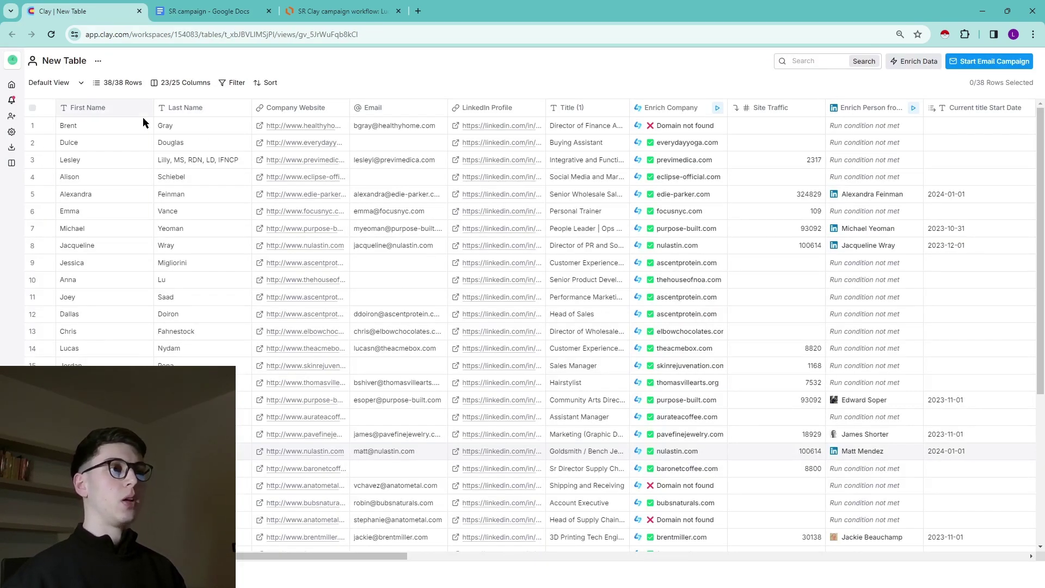
scroll(211, 108, "right", 3)
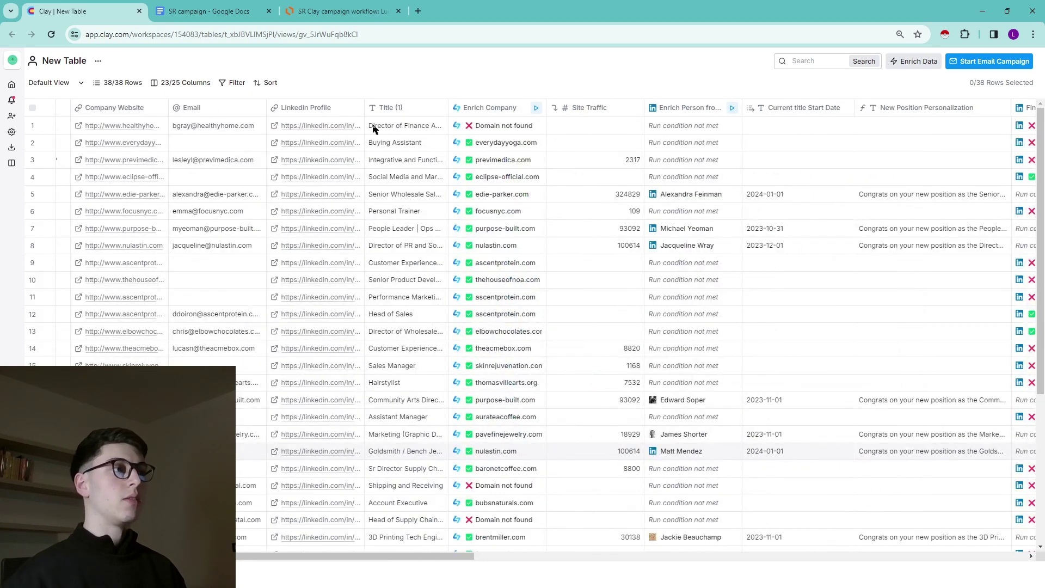
left_click(406, 126)
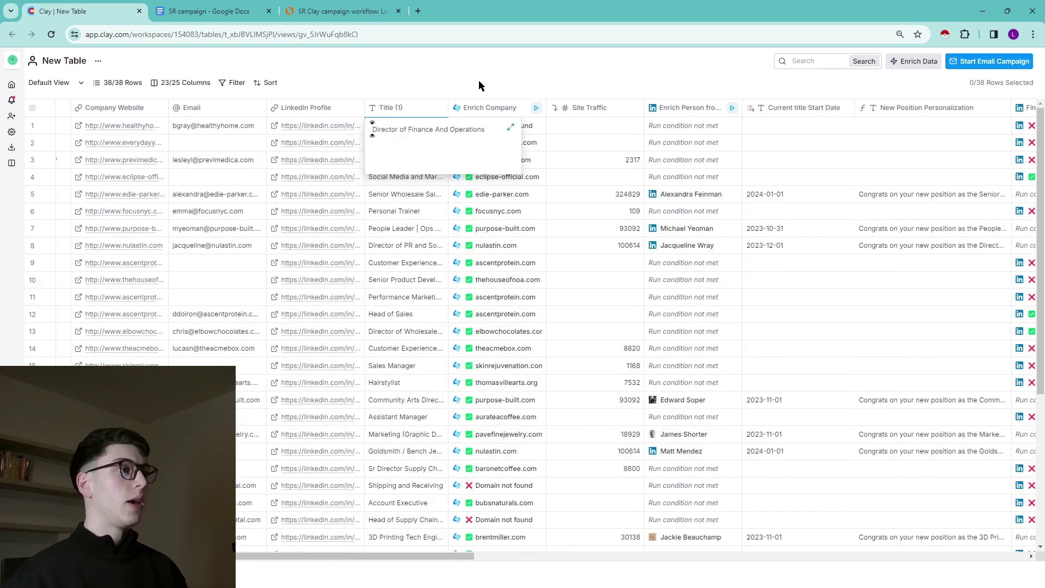
scroll(477, 150, "right", 3)
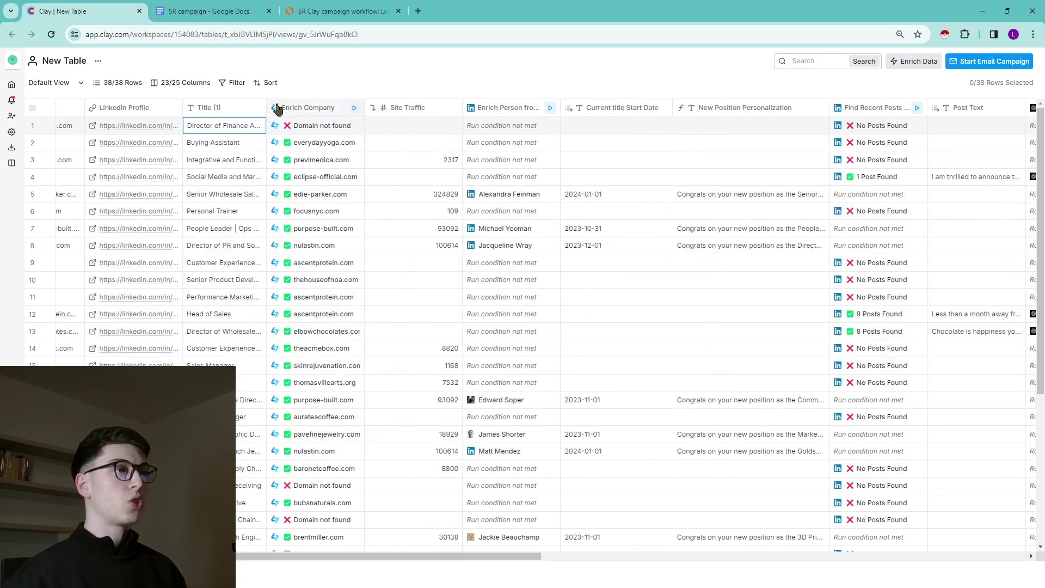
left_click(315, 112)
scroll(599, 85, "left", 6)
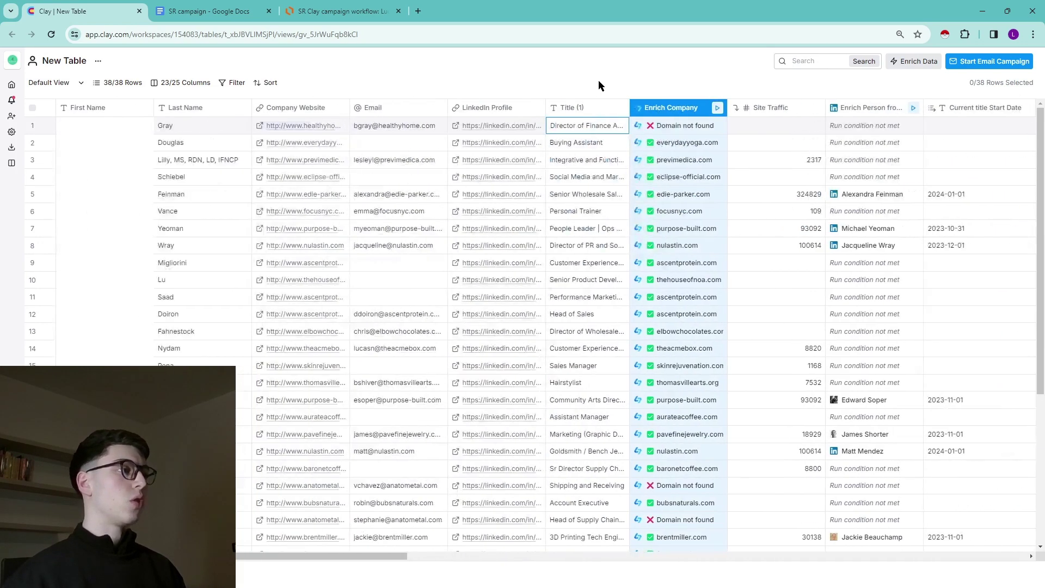
left_click(610, 67)
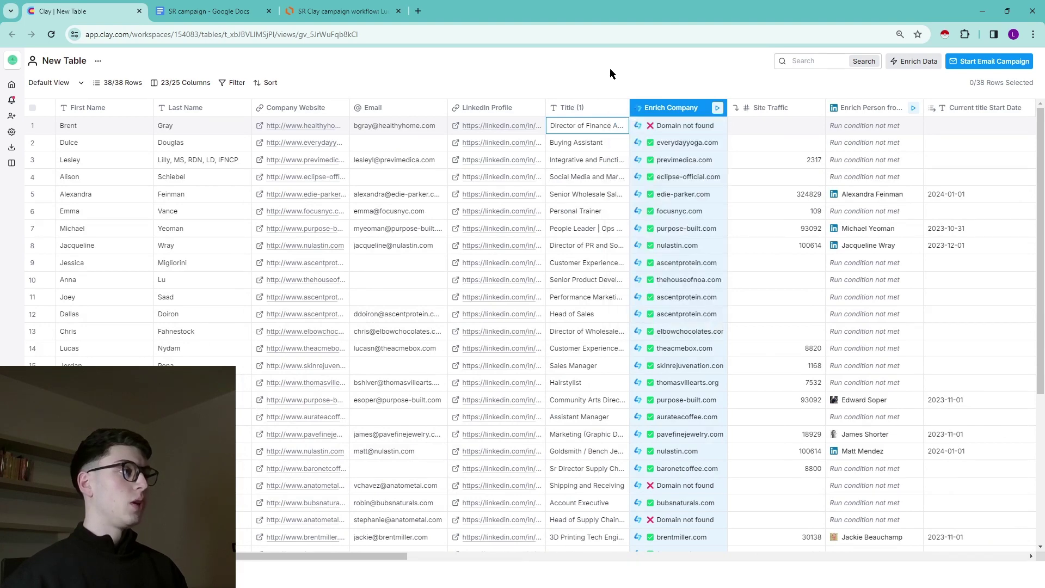
Examine the Site Traffic column beside the Enrich Company results across the table's rows.
scroll(753, 149, "right", 6)
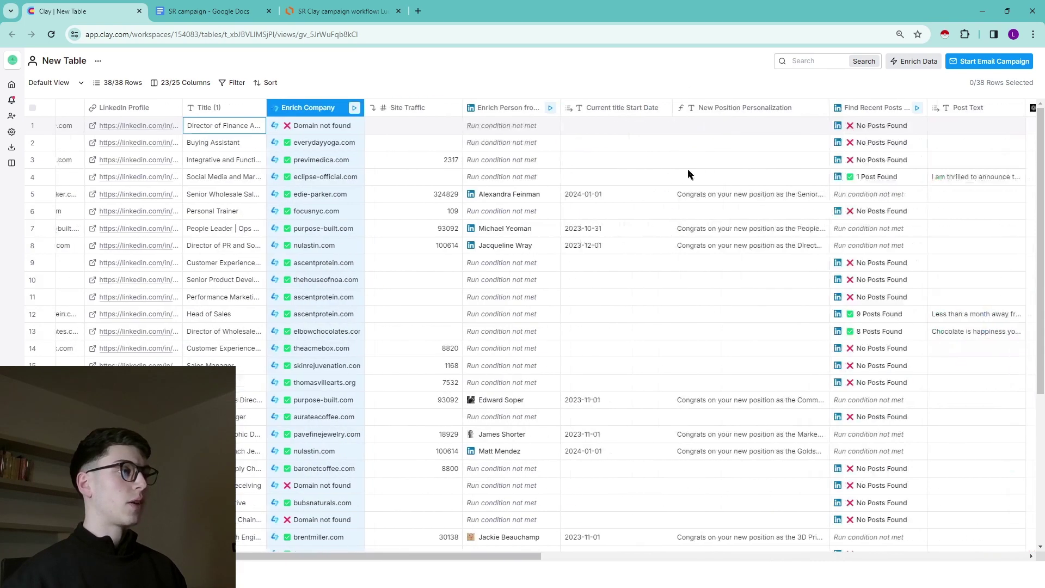
left_click(427, 143, "shift")
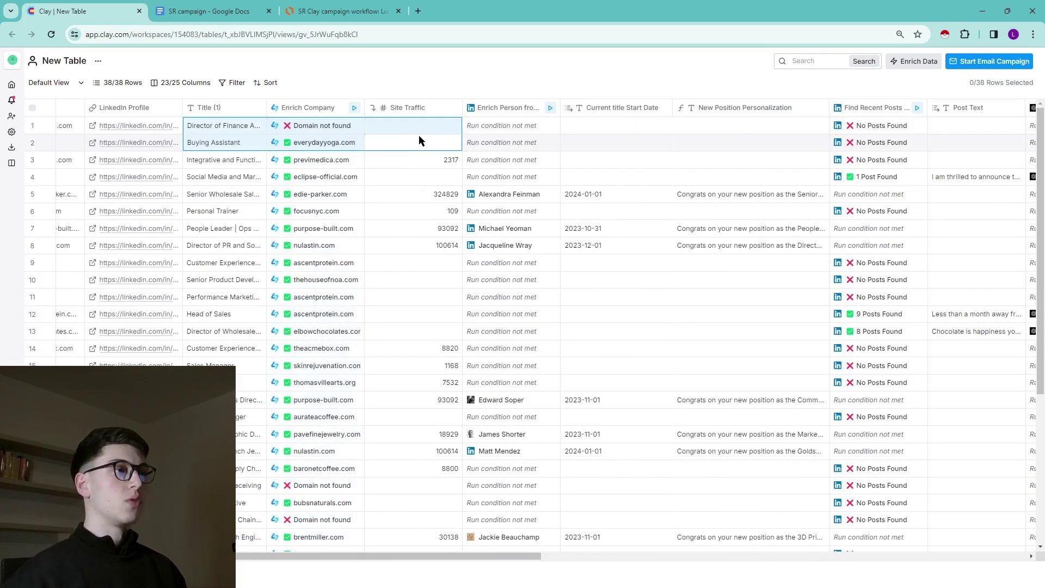
left_click(430, 161)
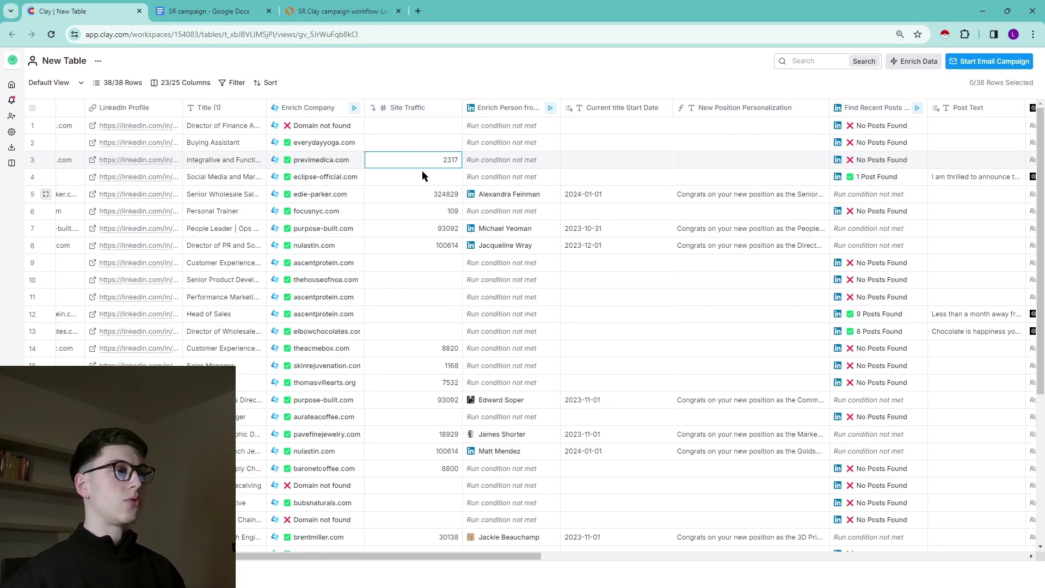
scroll(423, 171, "down", 5)
scroll(429, 192, "up", 5)
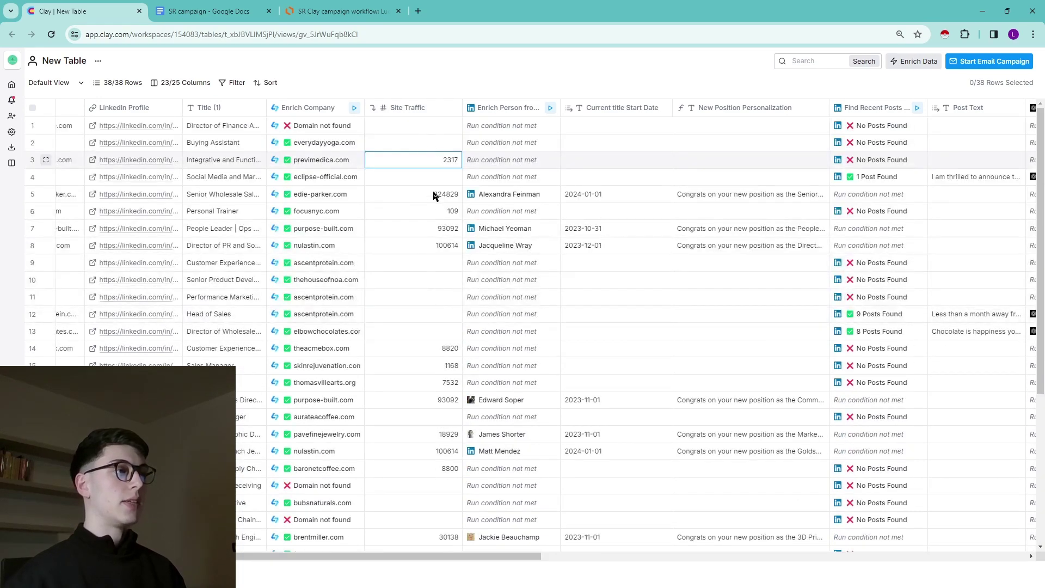
scroll(398, 128, "right", 3)
scroll(397, 128, "left", 3)
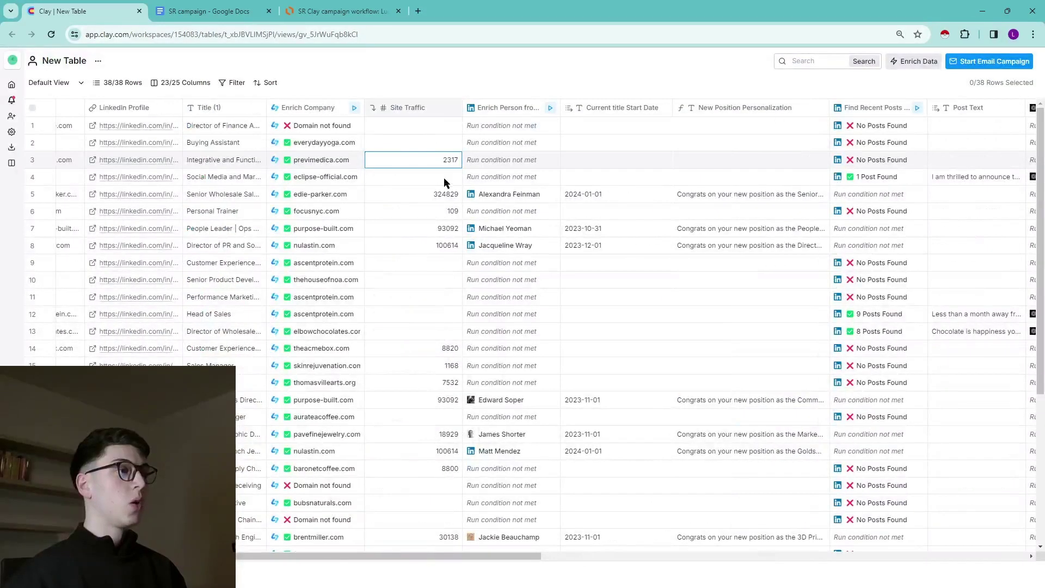
Check the website traffic > 15k decision in the Lucid flowchart, and return to the Clay table.
key("ctrl+3")
scroll(583, 210, "down", 2)
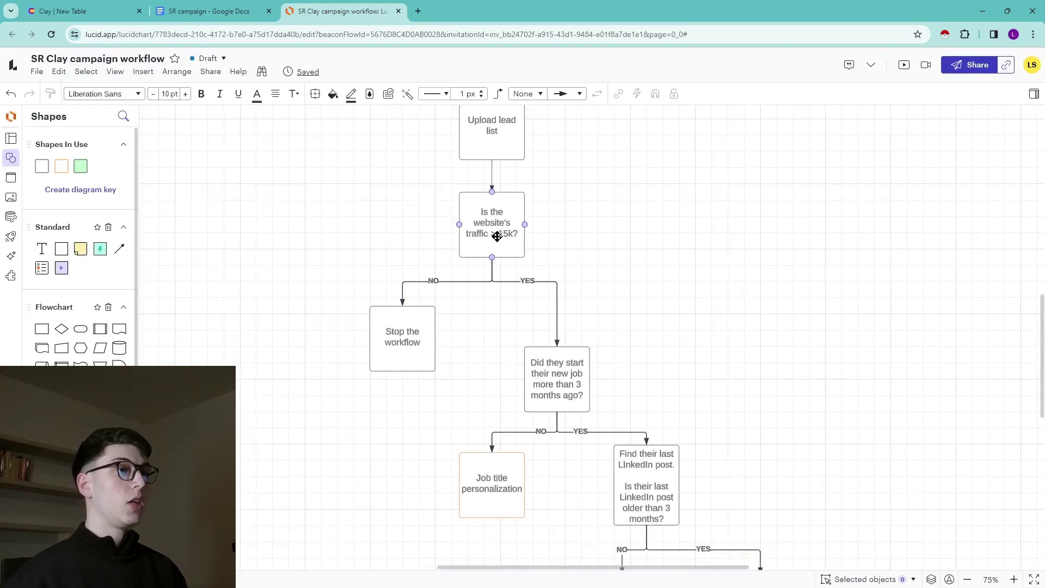
key("ctrl+1")
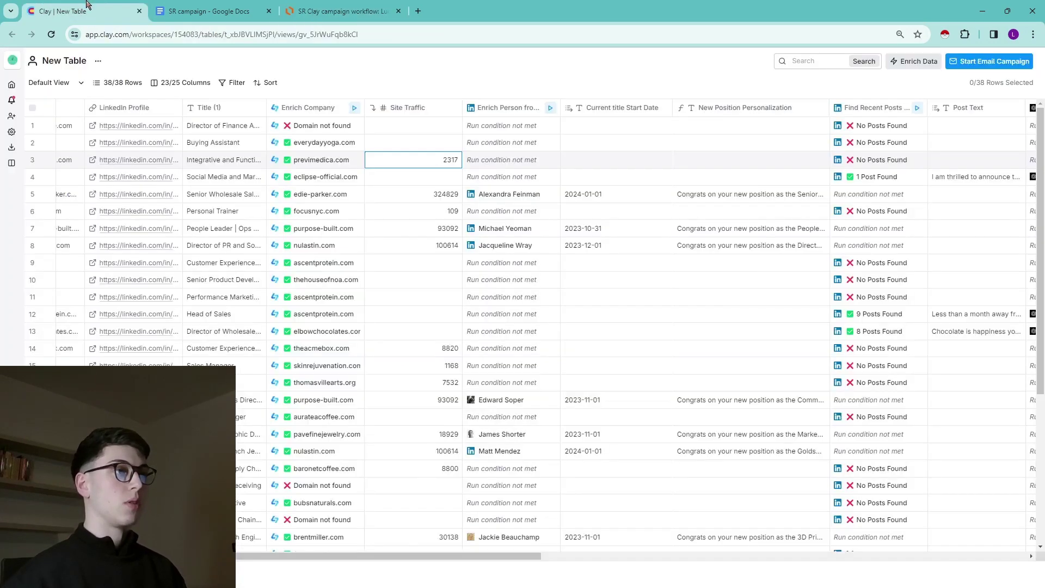
Open the settings of the Enrich Person from LinkedIn Profile column and examine its conditional formula on Site Traffic.
left_click(494, 109)
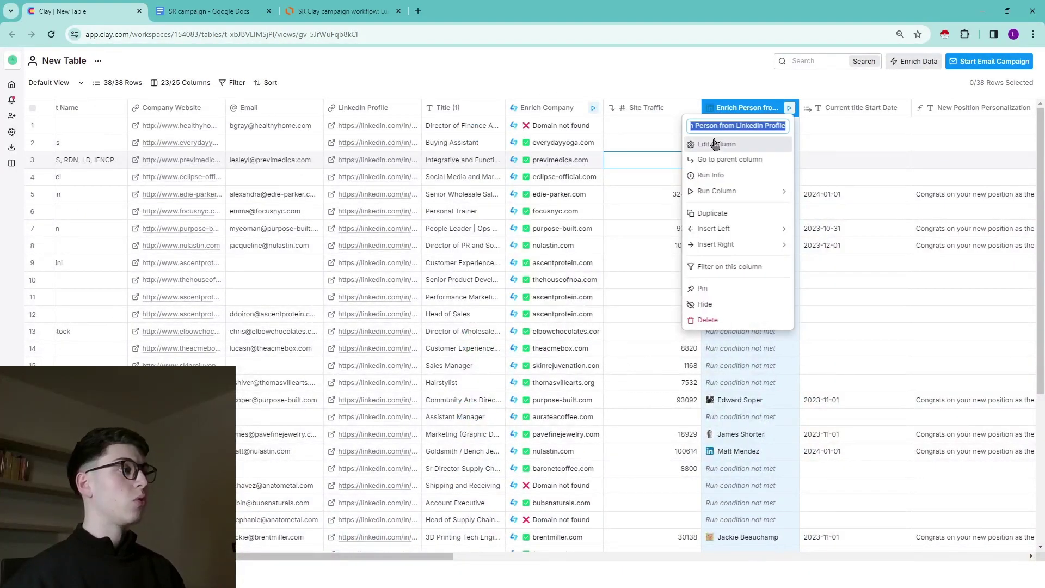
left_click(718, 144)
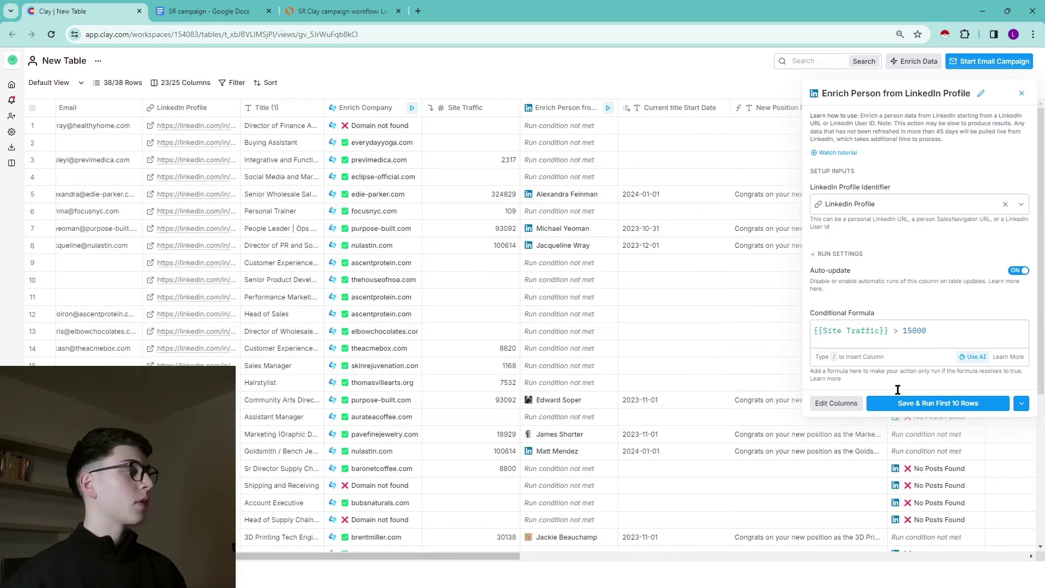
left_click_drag(815, 331, 893, 330)
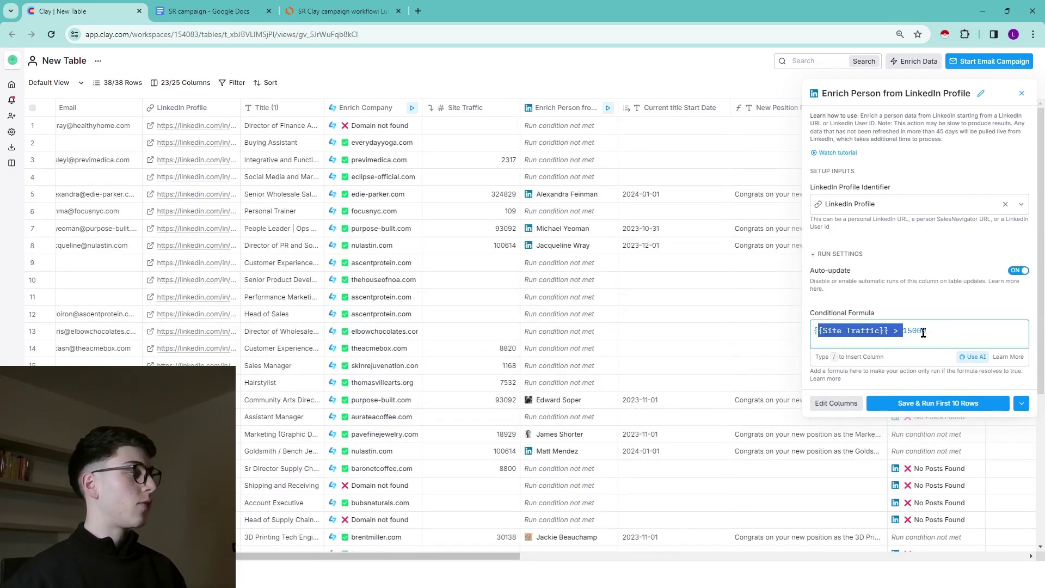
left_click(926, 330)
left_click_drag(818, 335, 952, 331)
left_click(952, 331)
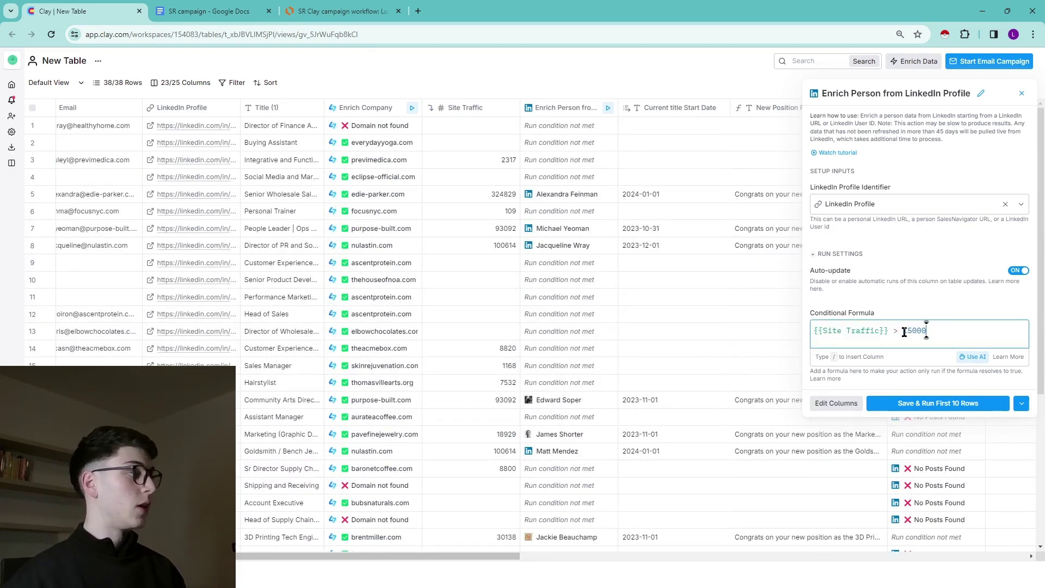
Inspect the prompt in the Conditional Run Formula Generator, and close the generator and column settings without saving.
left_click(965, 354)
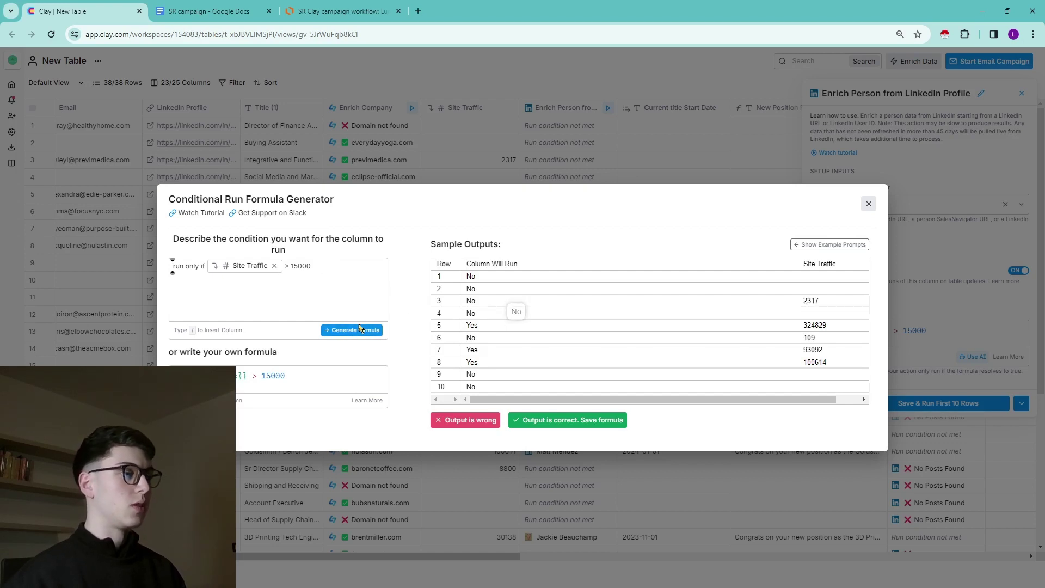
left_click_drag(173, 265, 270, 272)
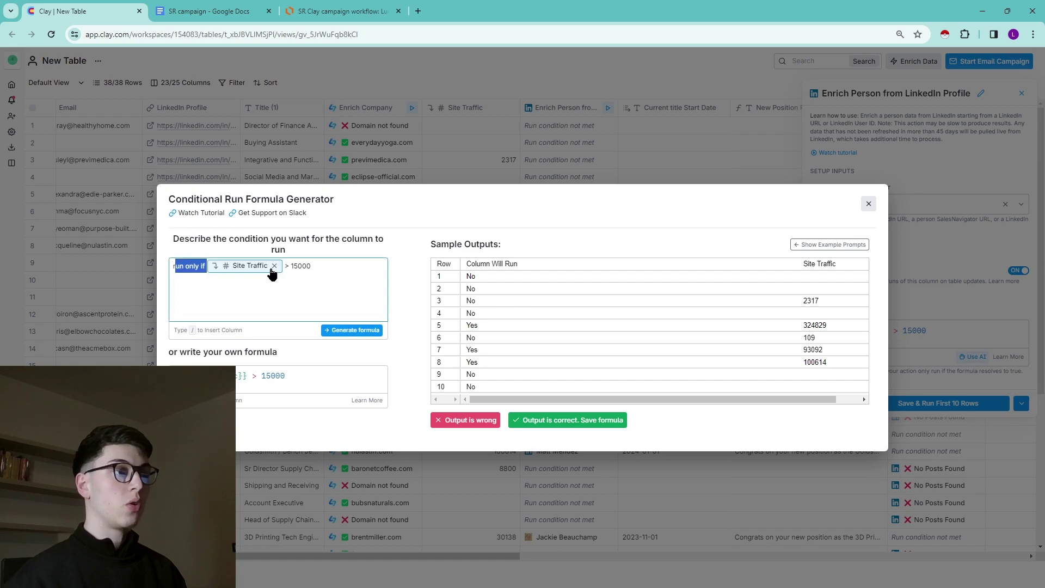
left_click(270, 272)
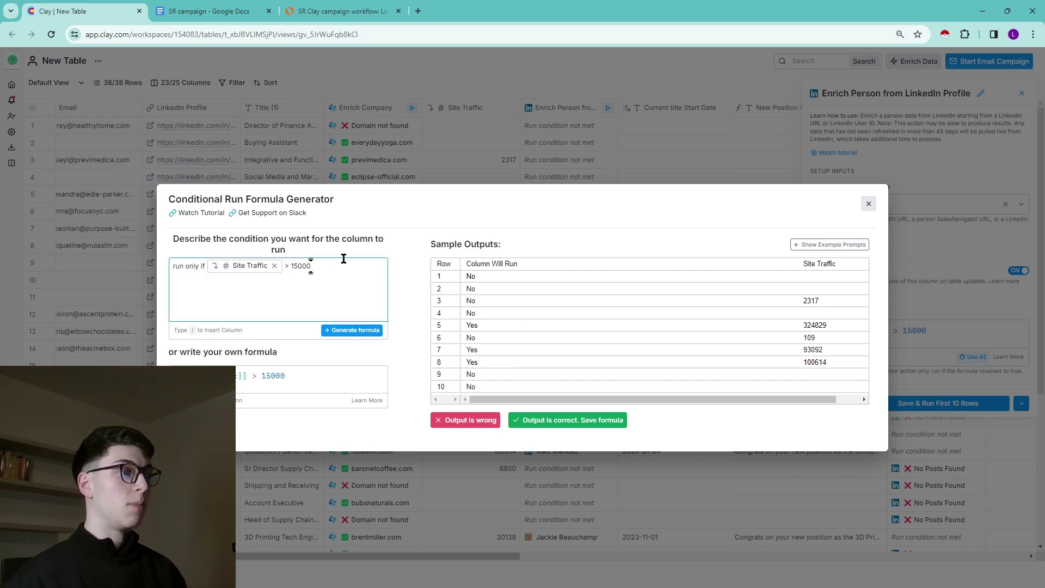
left_click(868, 203)
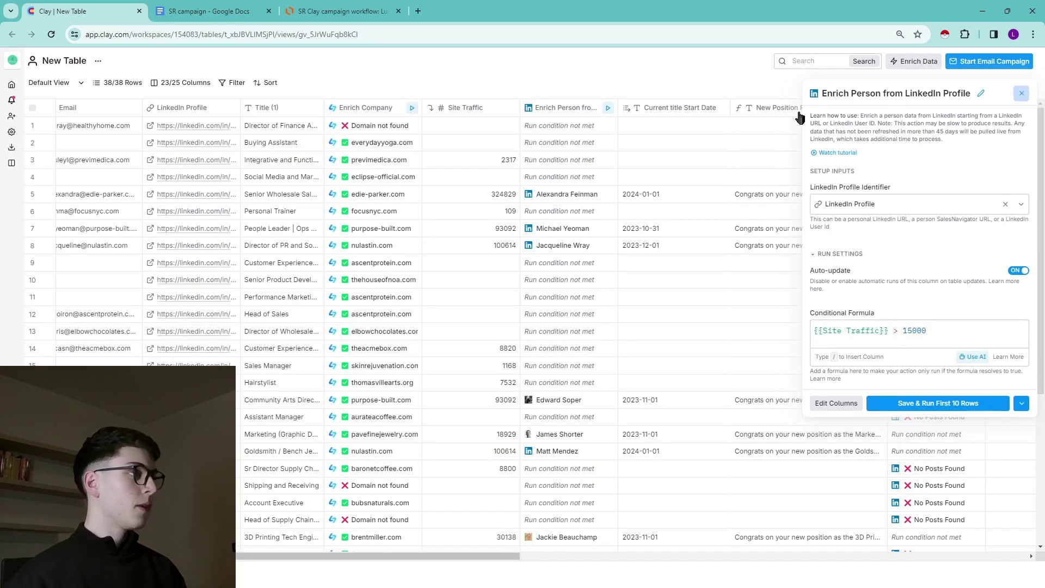
left_click(1022, 93)
Examine the Enrich Person from LinkedIn Profile results and the neighbouring Current title Start Date column.
scroll(381, 142, "right", 3)
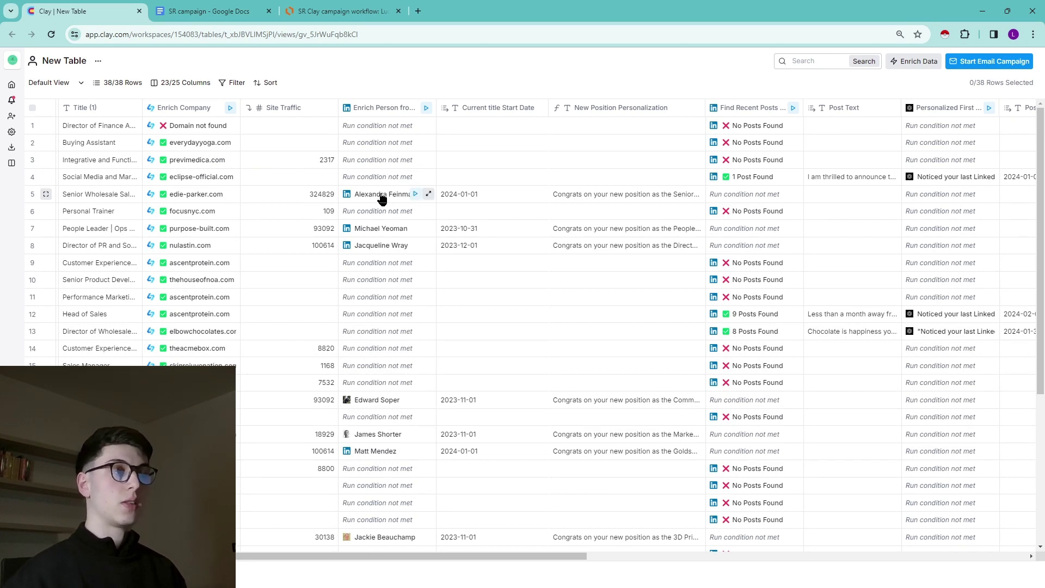
left_click(386, 111)
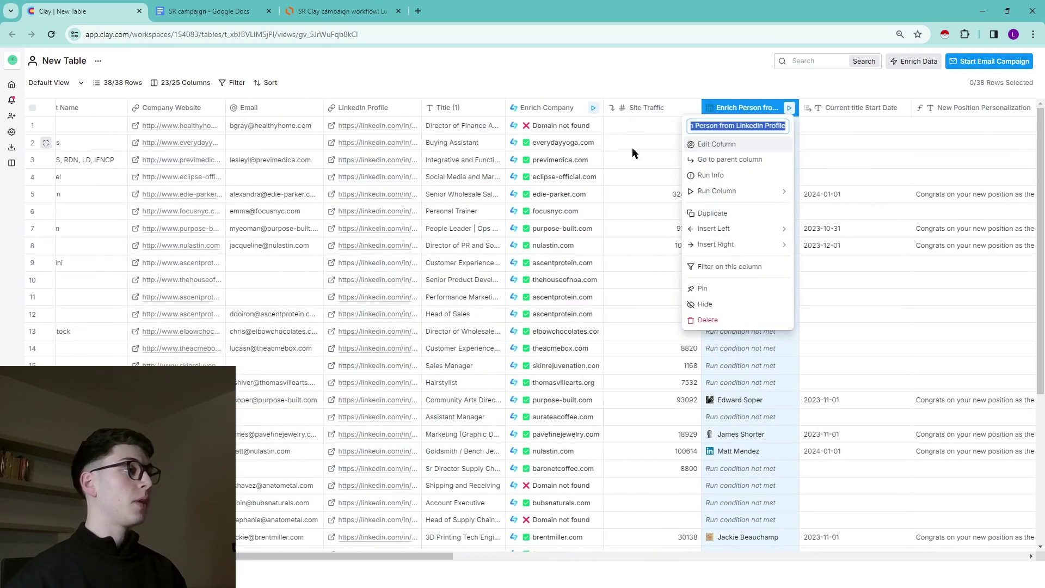
left_click(427, 86)
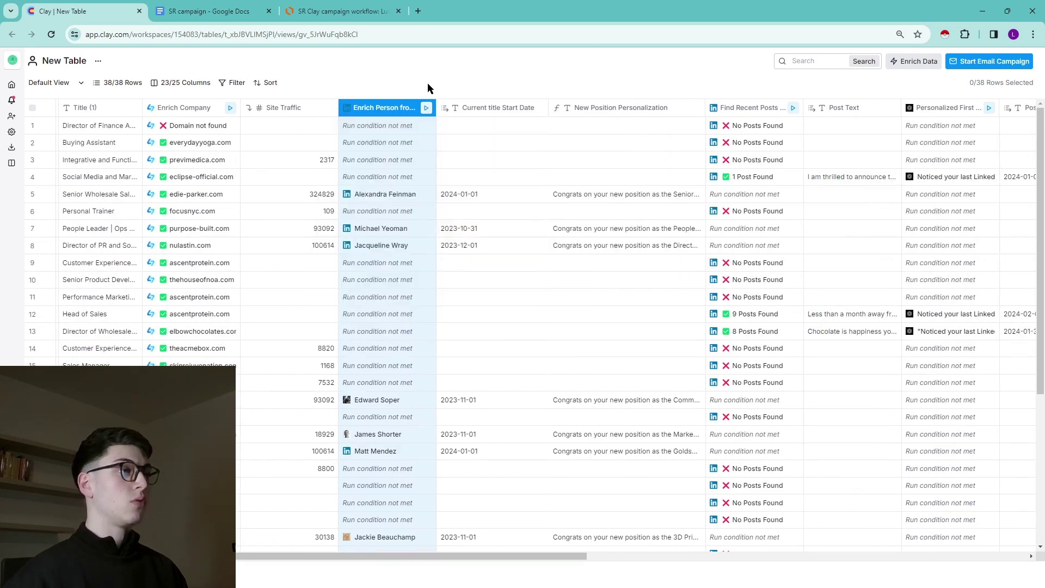
left_click(485, 125)
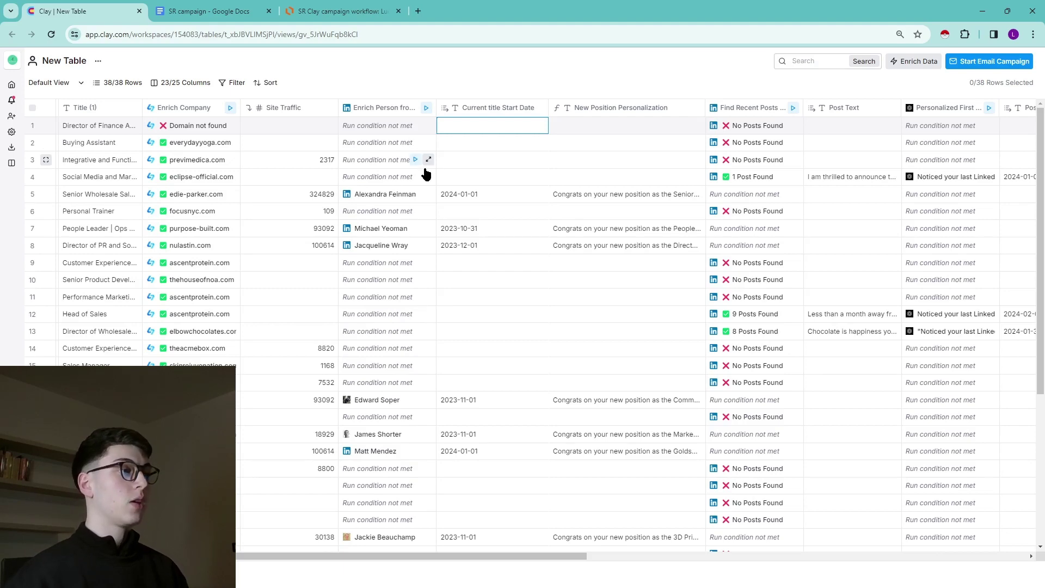
scroll(413, 180, "right", 3)
scroll(544, 172, "left", 3)
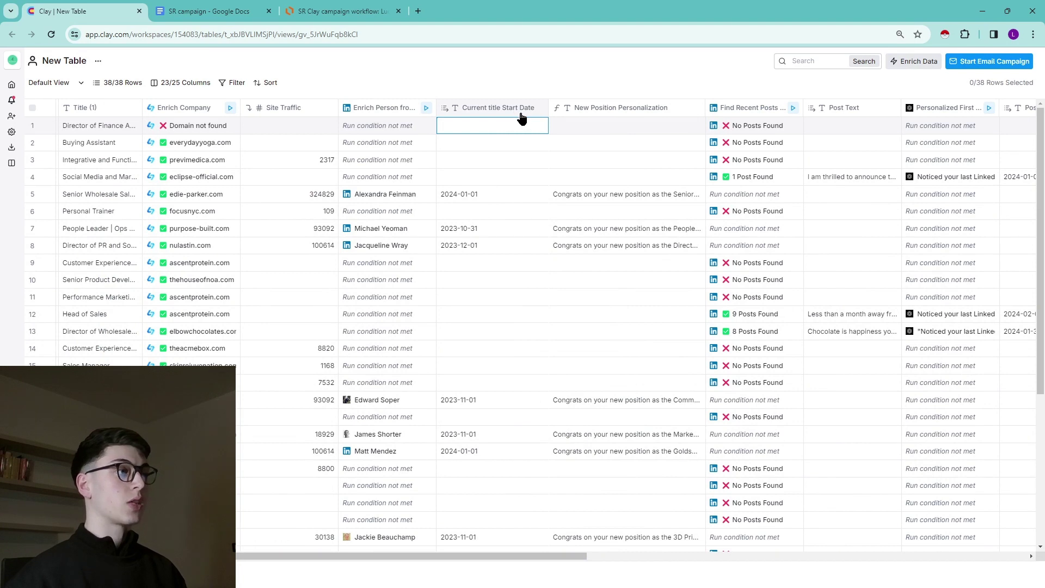
Review the flowchart's new job check and its Job title personalization branch in Lucid, and go back to the Clay table.
left_click(342, 11)
scroll(623, 240, "down", 5)
scroll(623, 240, "right", 3)
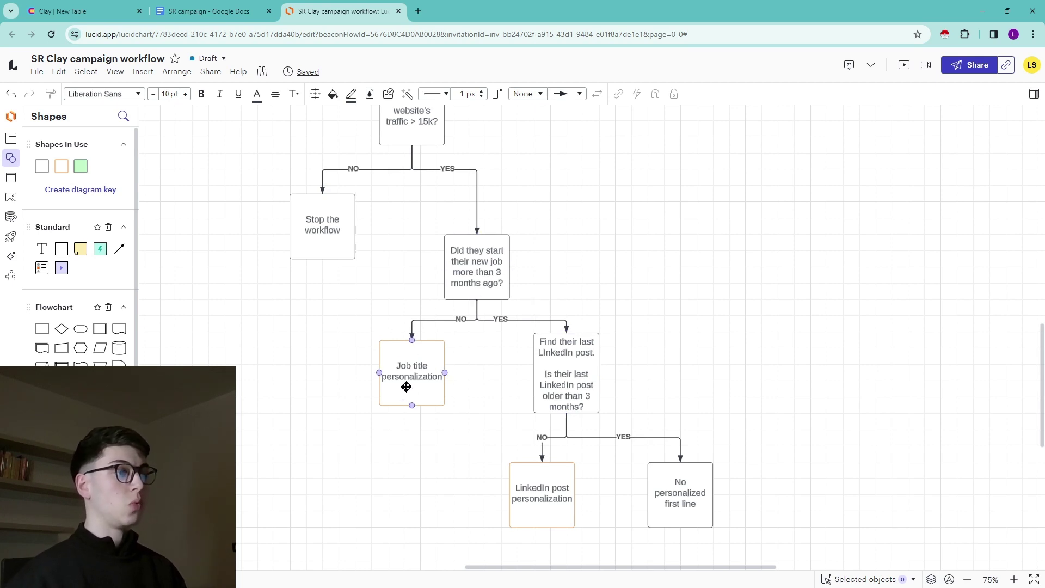
left_click(76, 11)
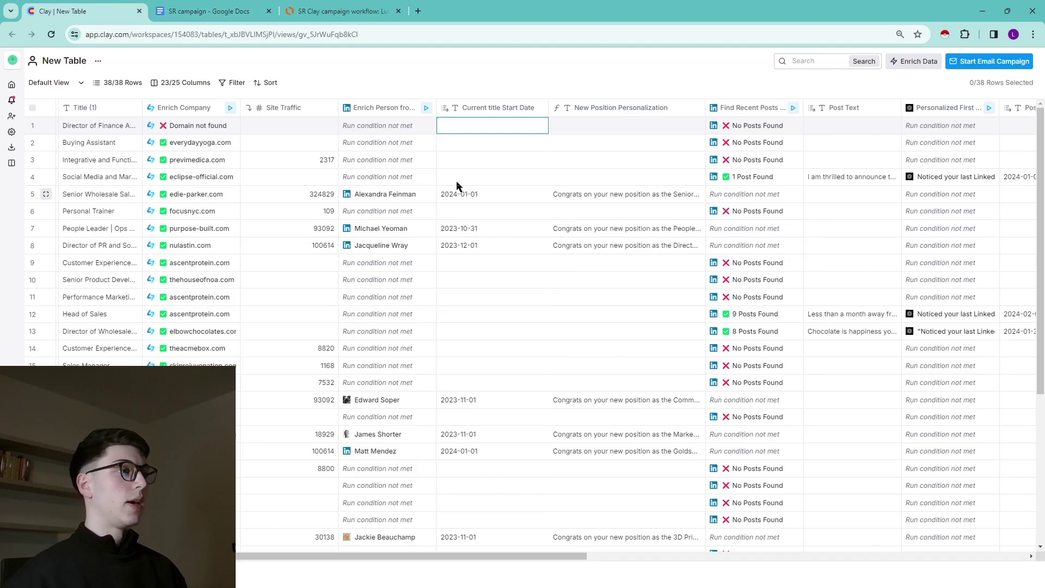
Examine row 5's Current title Start Date, recheck the Lucid flowchart, and return to the Clay table.
scroll(454, 182, "right", 5)
scroll(426, 182, "left", 5)
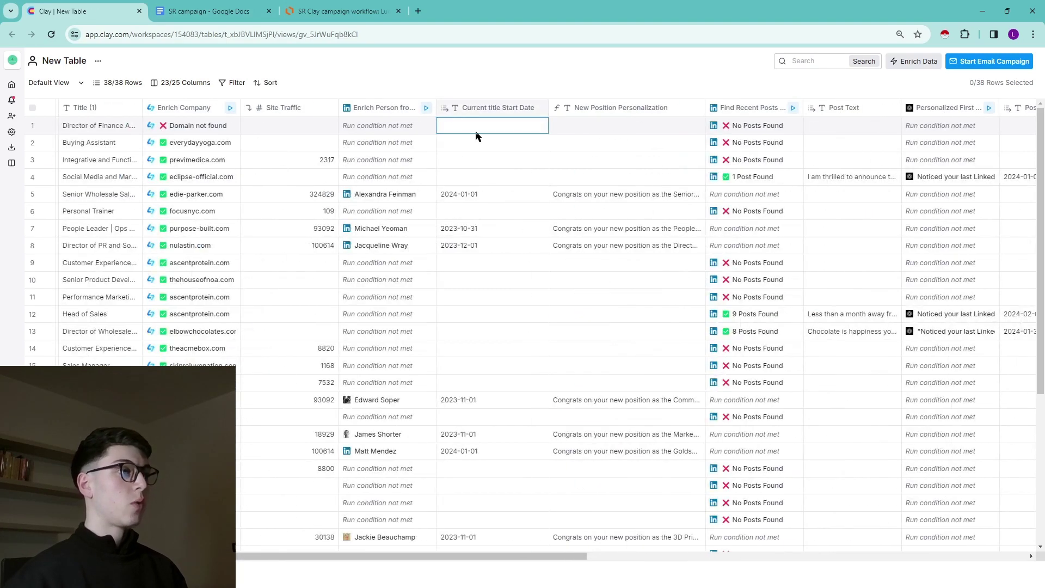
left_click(481, 193)
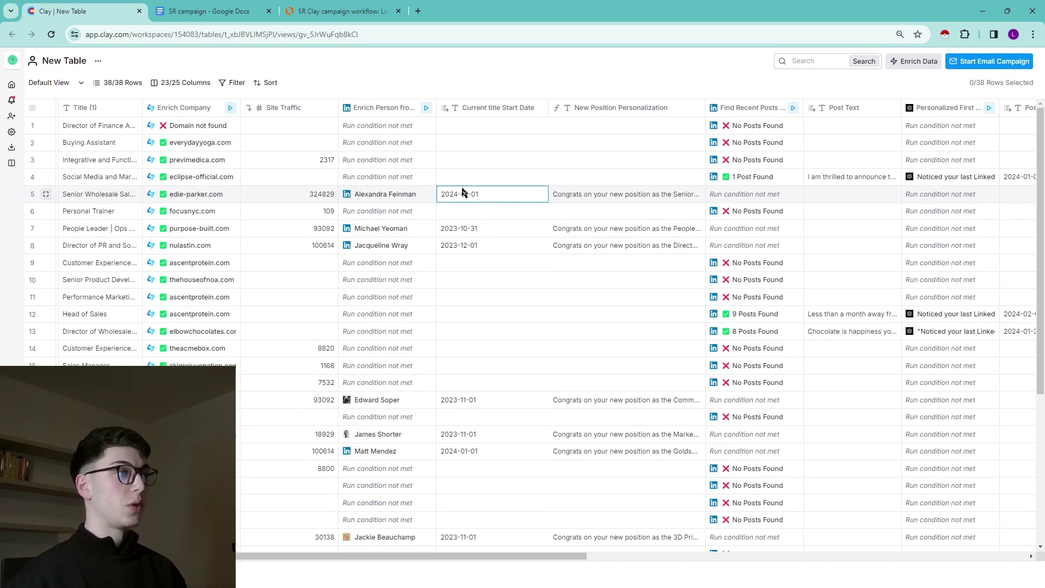
scroll(395, 193, "right", 3)
scroll(393, 195, "left", 3)
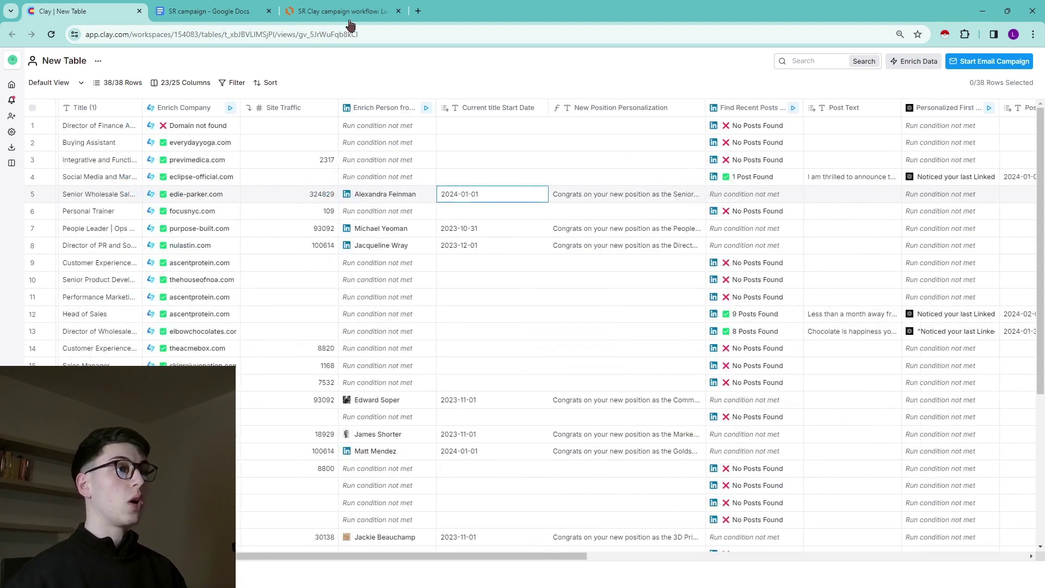
left_click(336, 10)
left_click(87, 12)
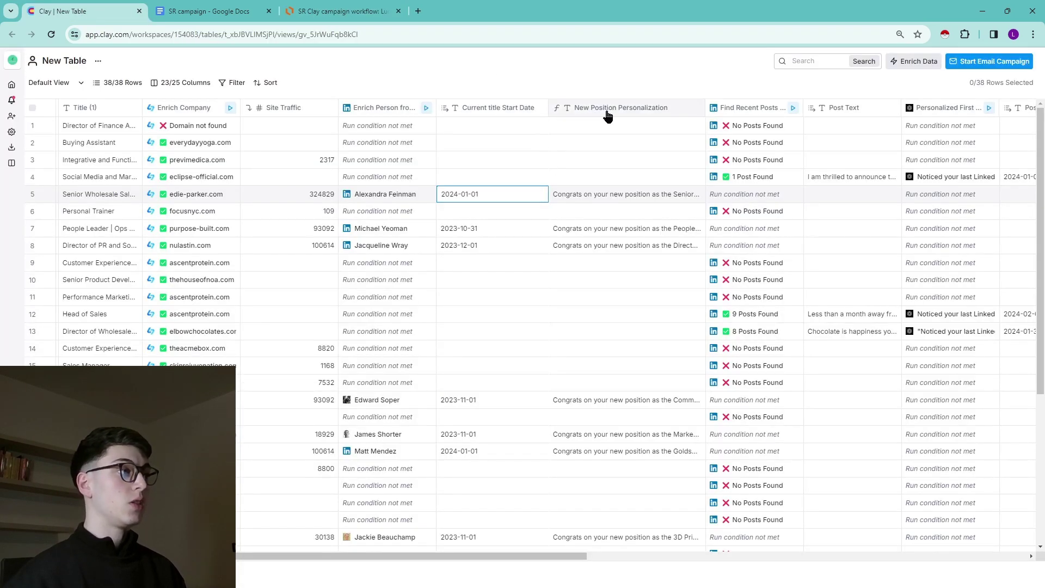
Inspect the New Position Personalization column's Formula Generator prompt, close the generator, and check the Title (1) column it references.
left_click(657, 114)
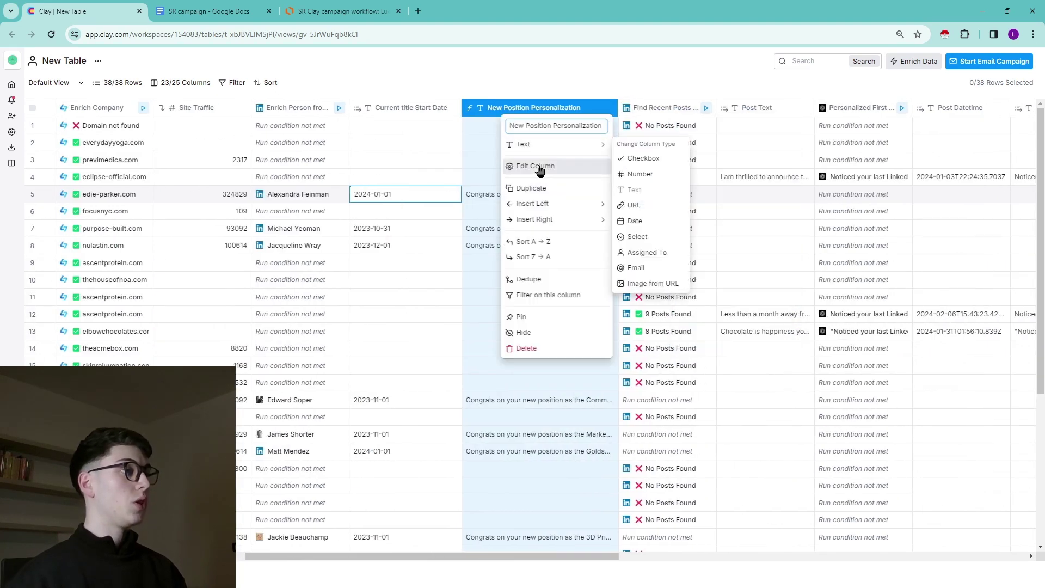
left_click(545, 166)
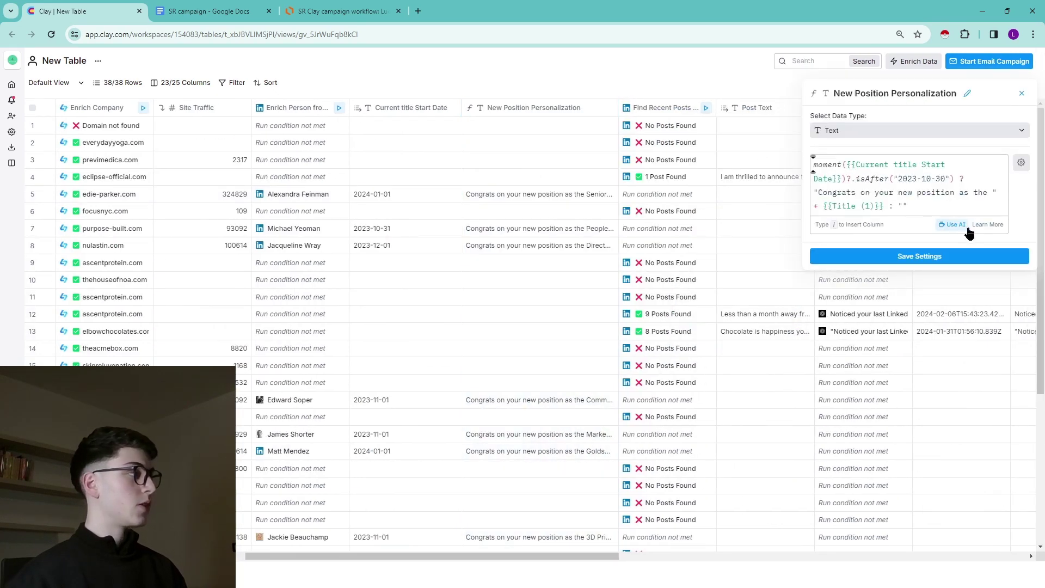
left_click(950, 228)
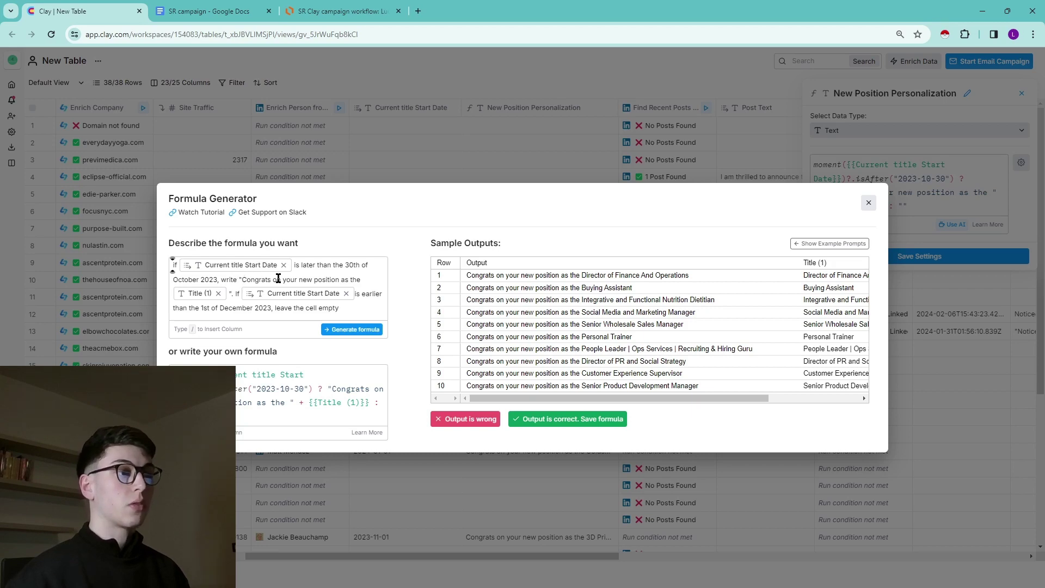
mouse_move(200, 296)
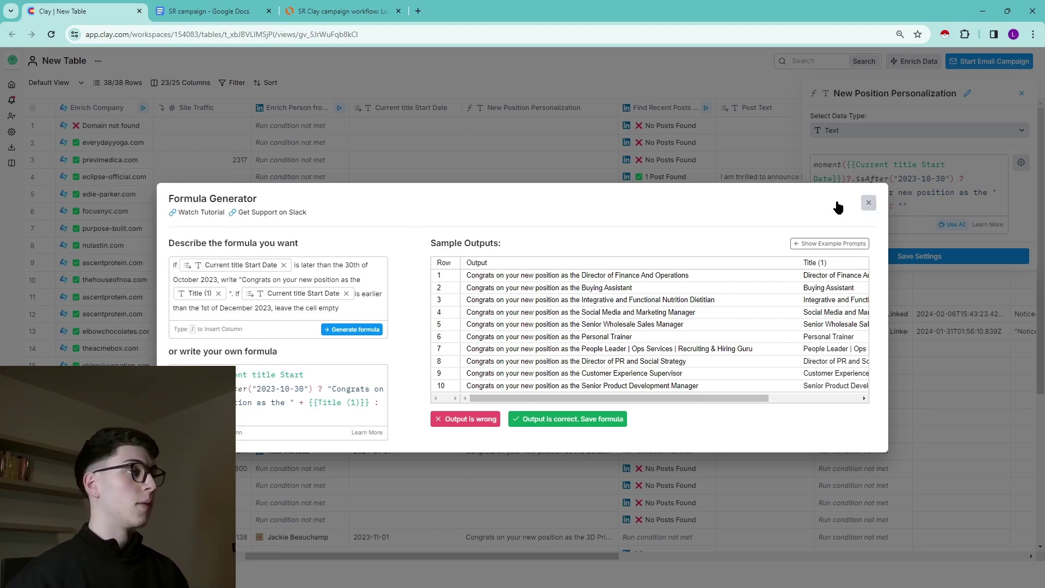
left_click(869, 202)
scroll(563, 145, "left", 6)
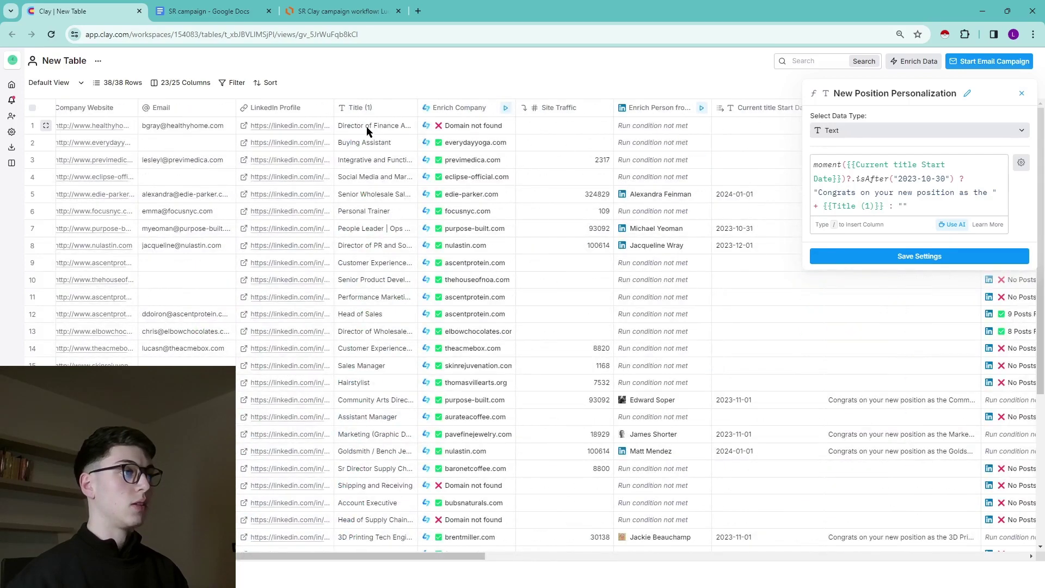
scroll(390, 183, "right", 3)
Set the "is earlier than" date in the New Position Personalization formula prompt to 30th of October 2023, and save the formula as correct.
left_click(952, 224)
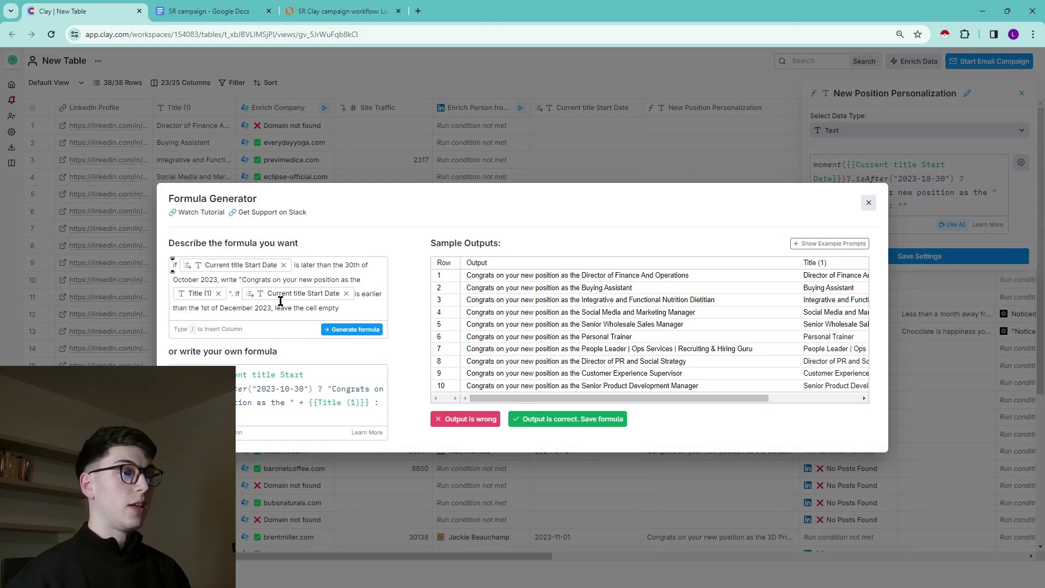
mouse_move(286, 298)
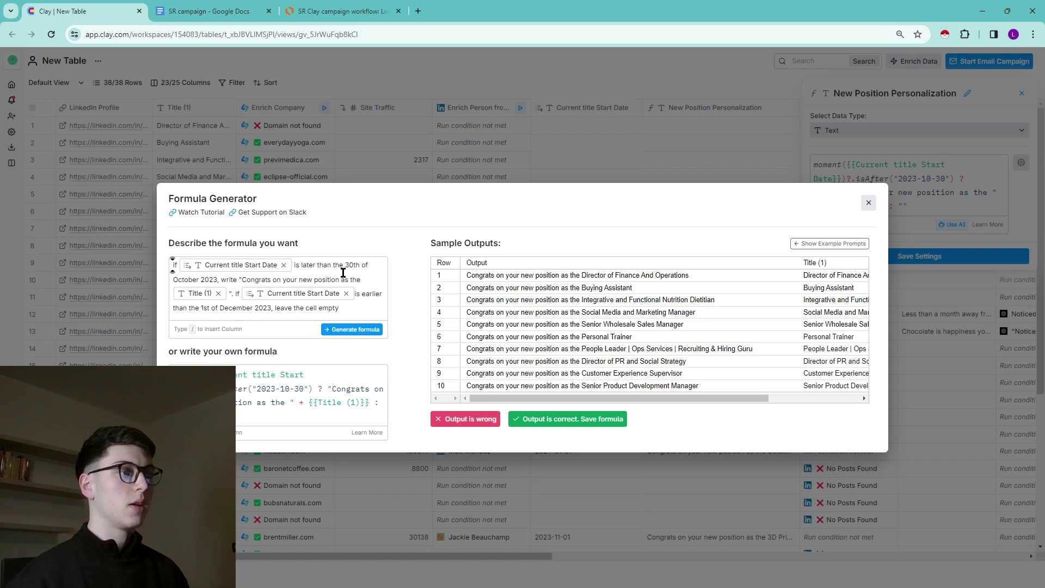
left_click_drag(346, 266, 273, 308)
key("ctrl+c")
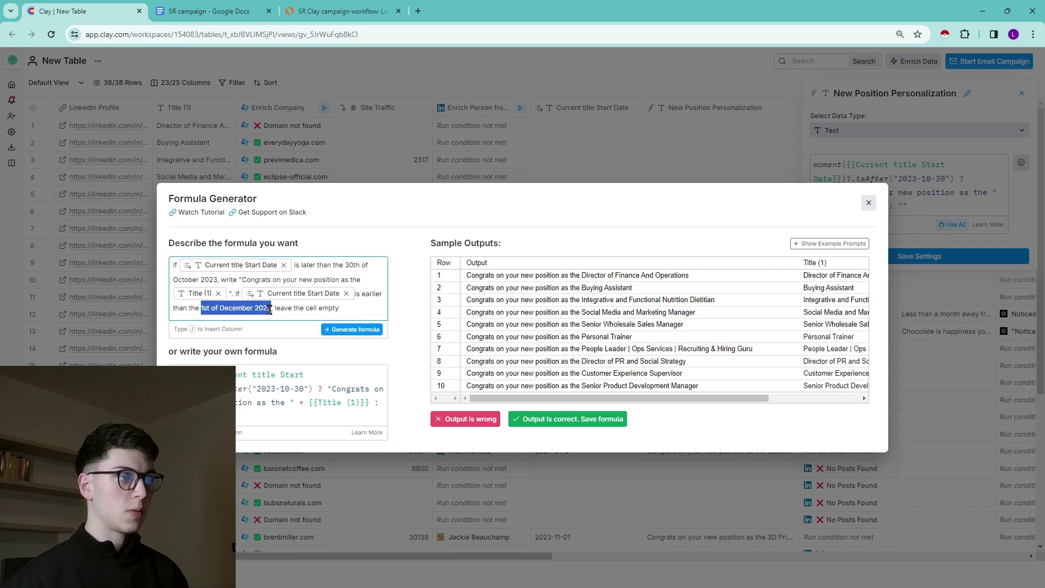
key("ctrl+v")
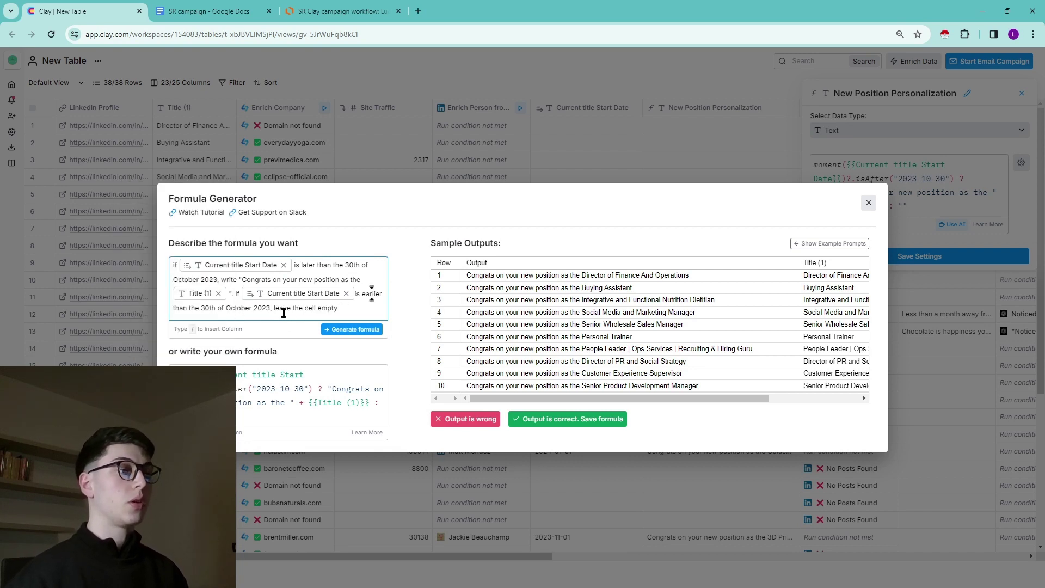
left_click(568, 418)
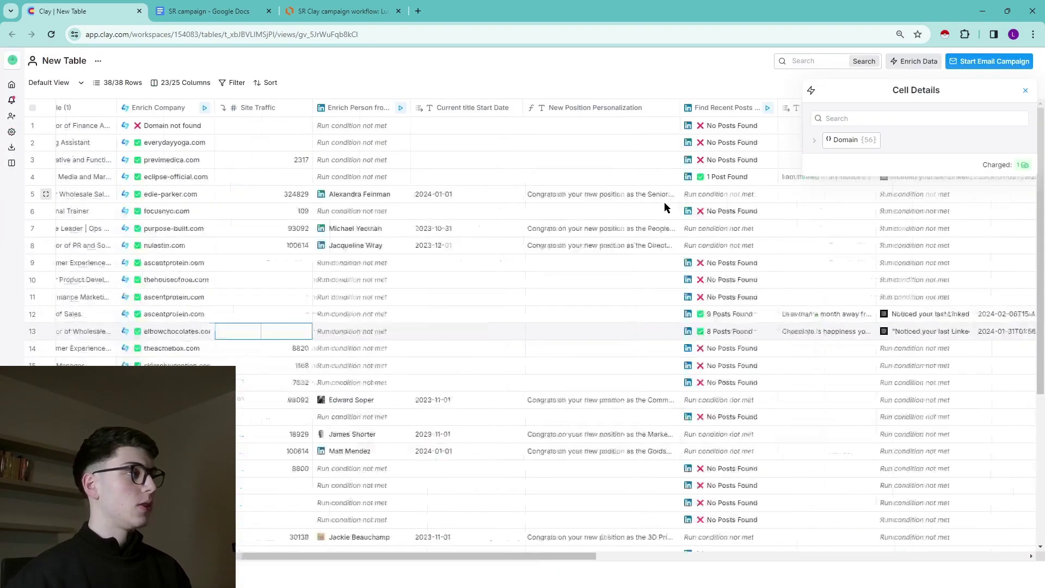
Review the flowchart's LinkedIn post branch in Lucid, and examine the New Position Personalization and Find Recent Posts results across the Clay table's rows.
left_click(338, 11)
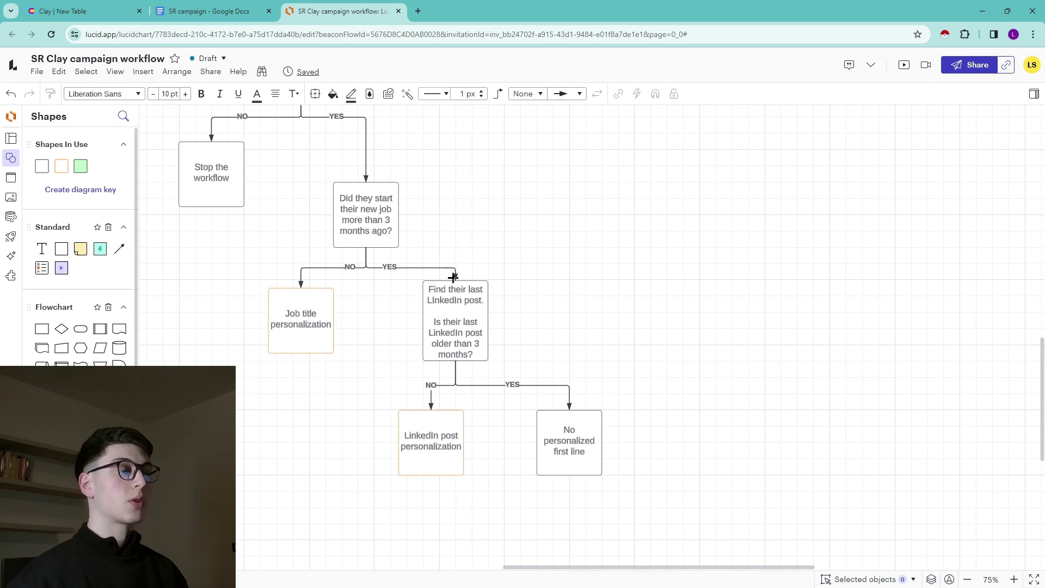
left_click(109, 11)
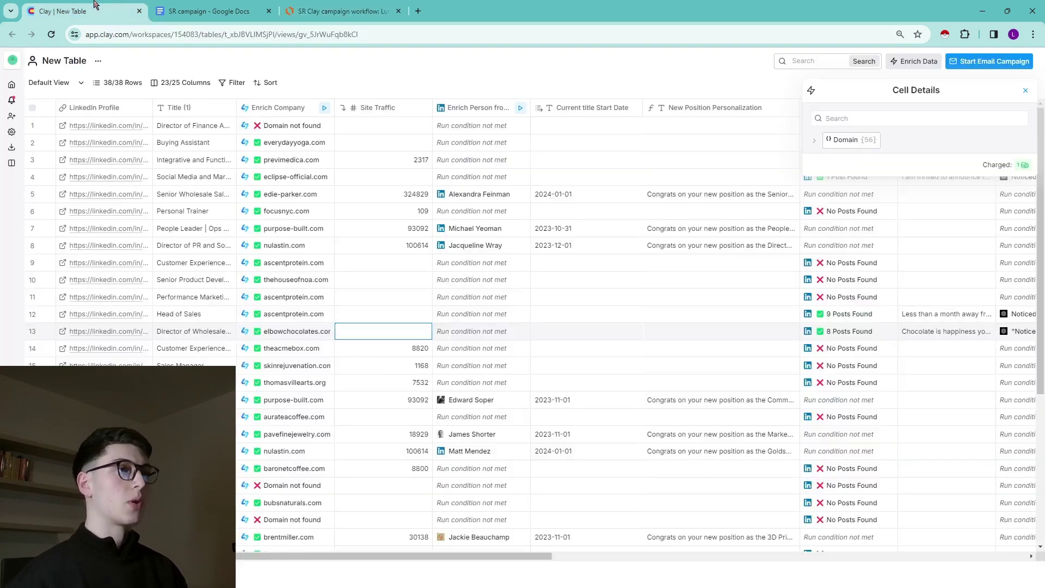
scroll(479, 180, "right", 7)
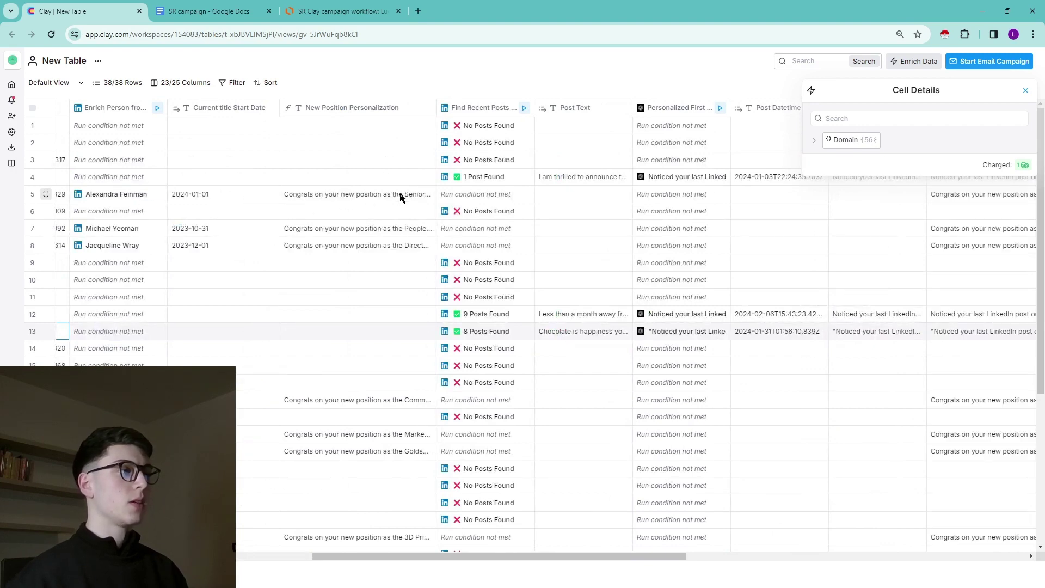
scroll(381, 196, "left", 4)
scroll(394, 195, "right", 4)
scroll(375, 218, "down", 3)
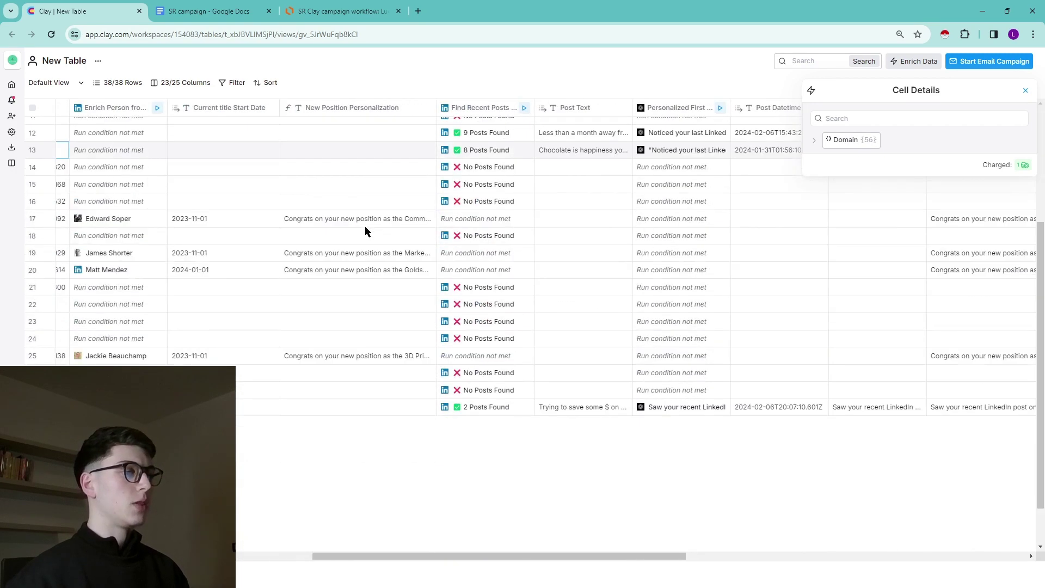
scroll(318, 293, "down", 1)
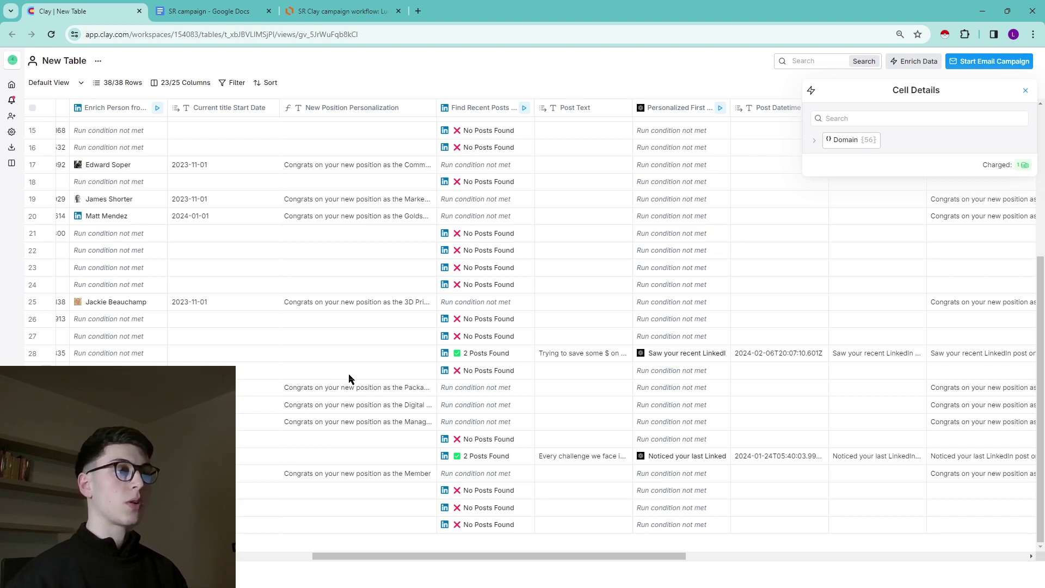
scroll(350, 368, "right", 3)
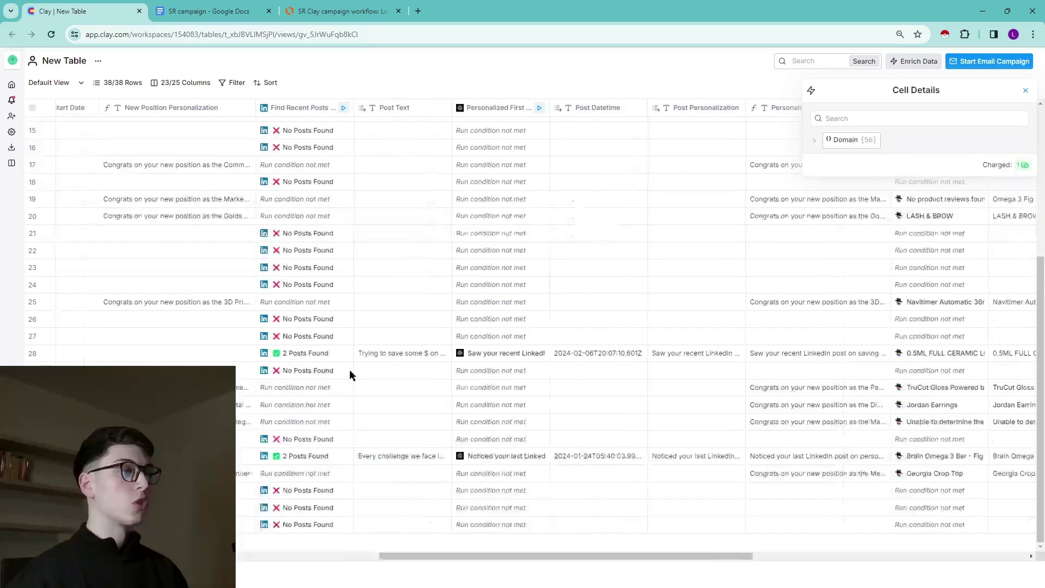
scroll(327, 373, "left", 3)
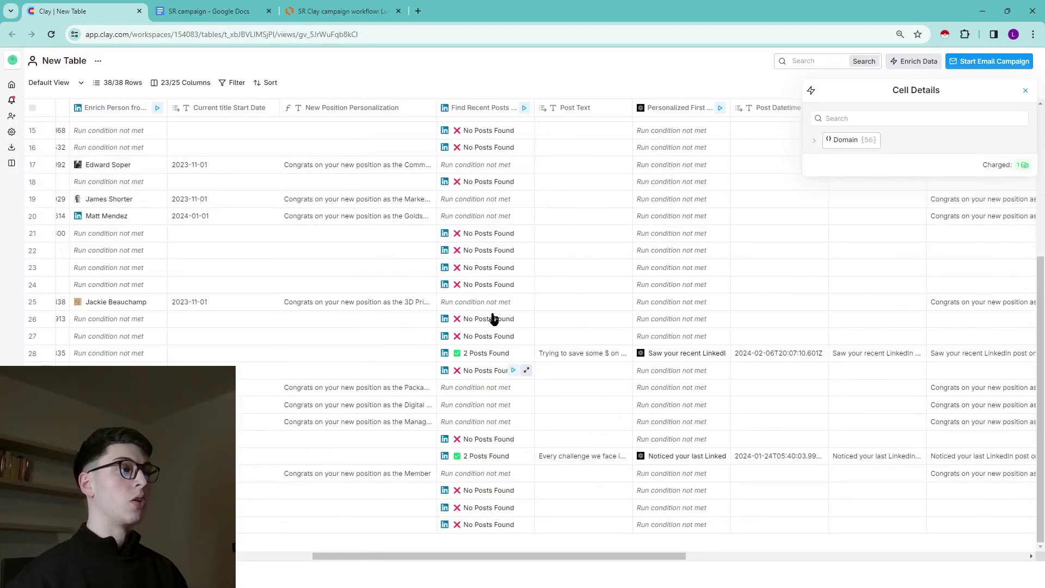
scroll(482, 263, "up", 5)
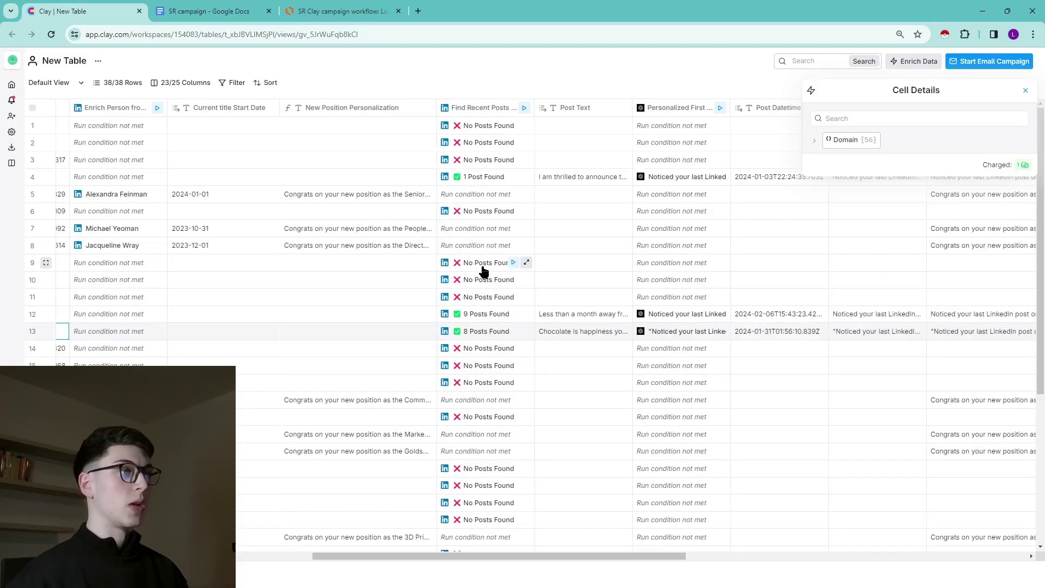
Inspect the Find Recent Posts by User settings, close them without saving, and look over the neighbouring post columns.
left_click(468, 109)
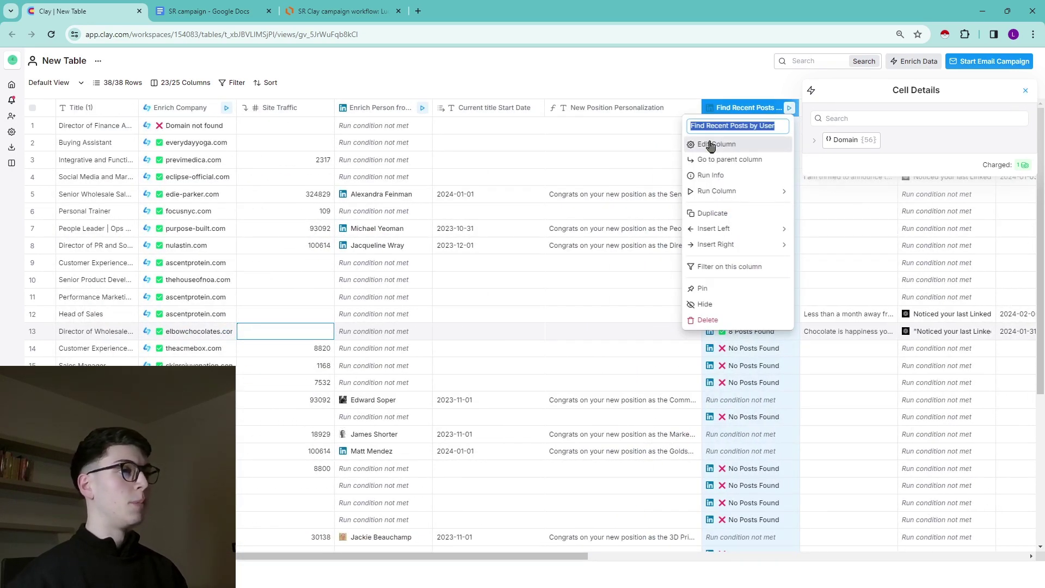
left_click(710, 145)
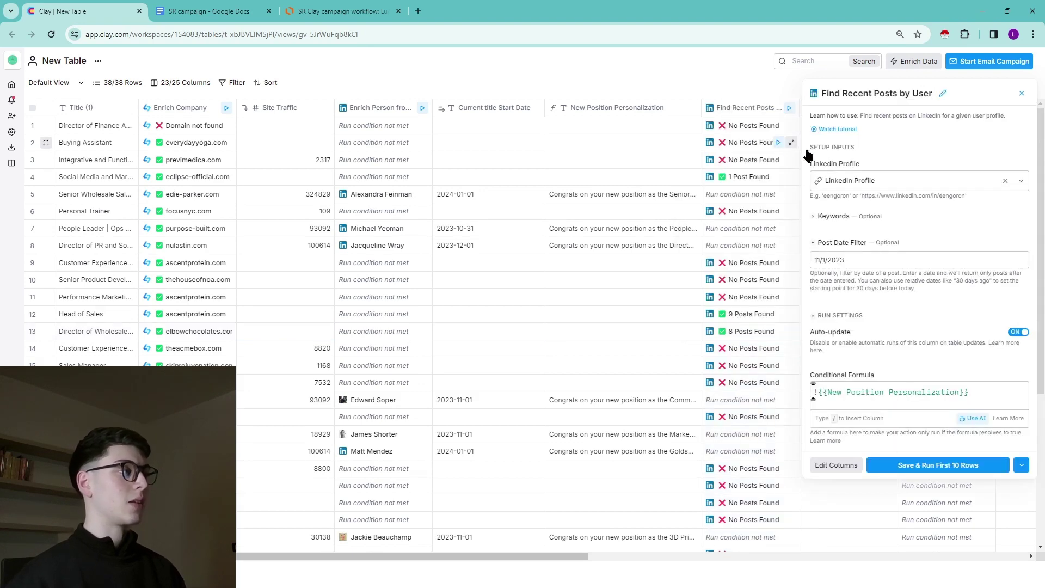
scroll(599, 232, "right", 6)
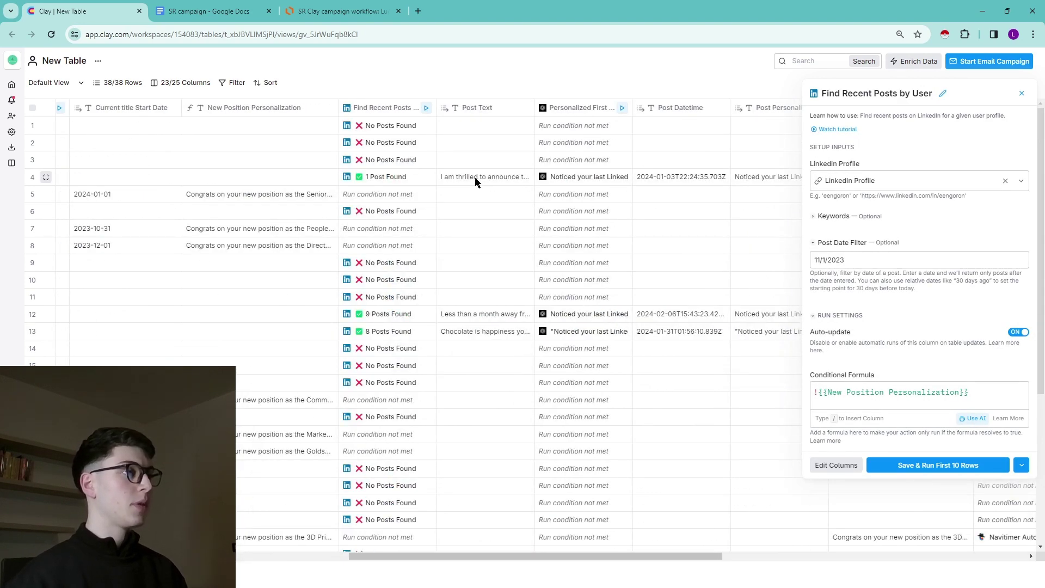
left_click(1021, 93)
scroll(626, 140, "right", 3)
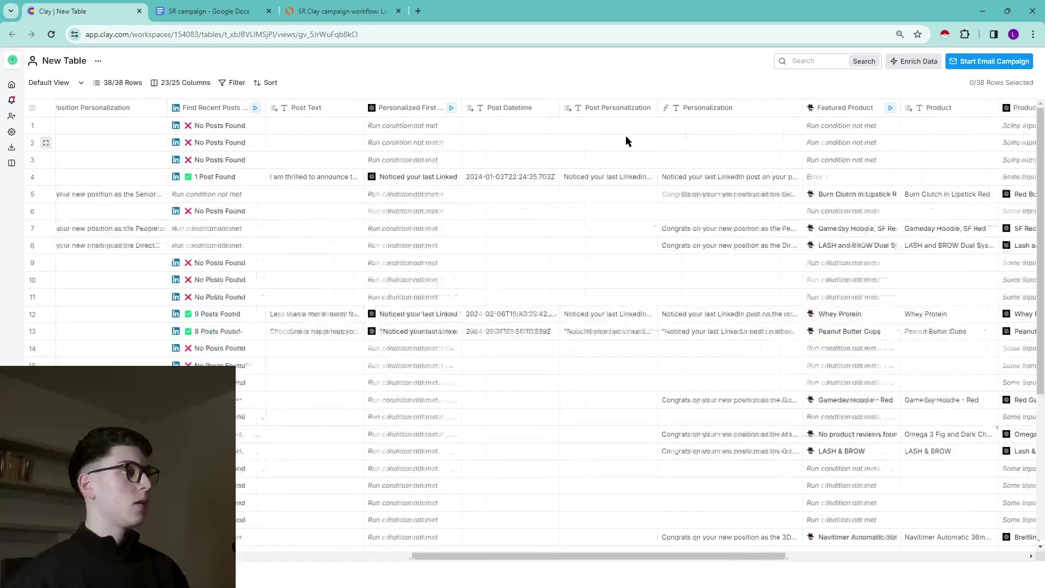
scroll(626, 141, "left", 3)
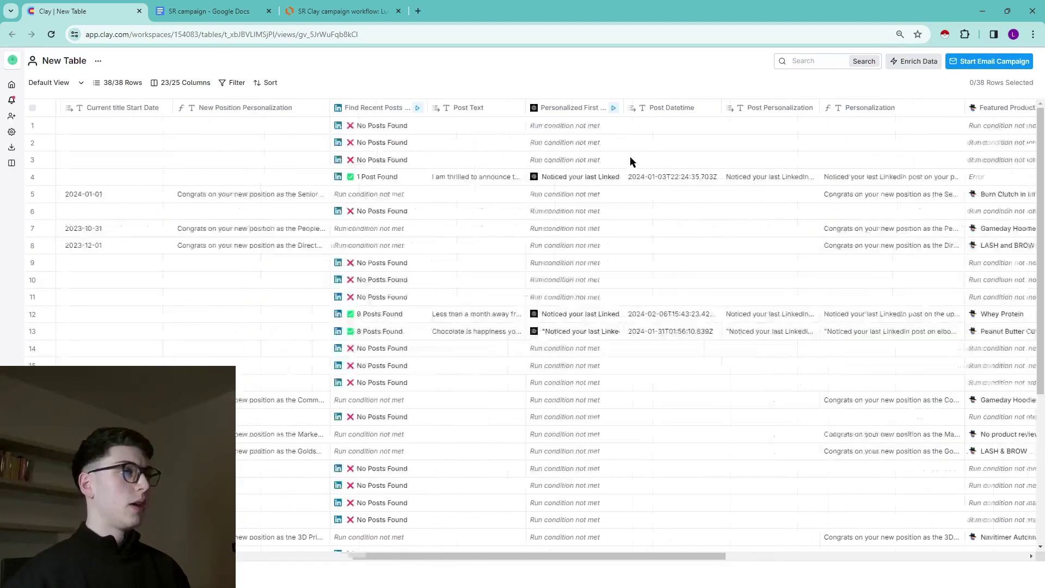
Recheck the Find Recent Posts by User column's Post Date Filter and Conditional Formula, and close its settings without saving.
left_click(379, 109)
scroll(380, 116, "left", 6)
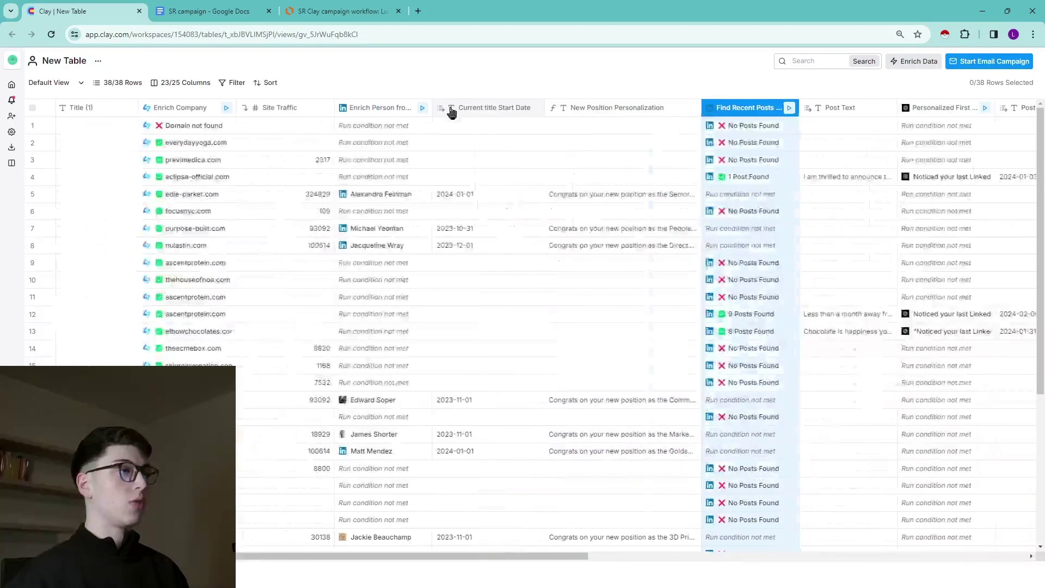
left_click(752, 114)
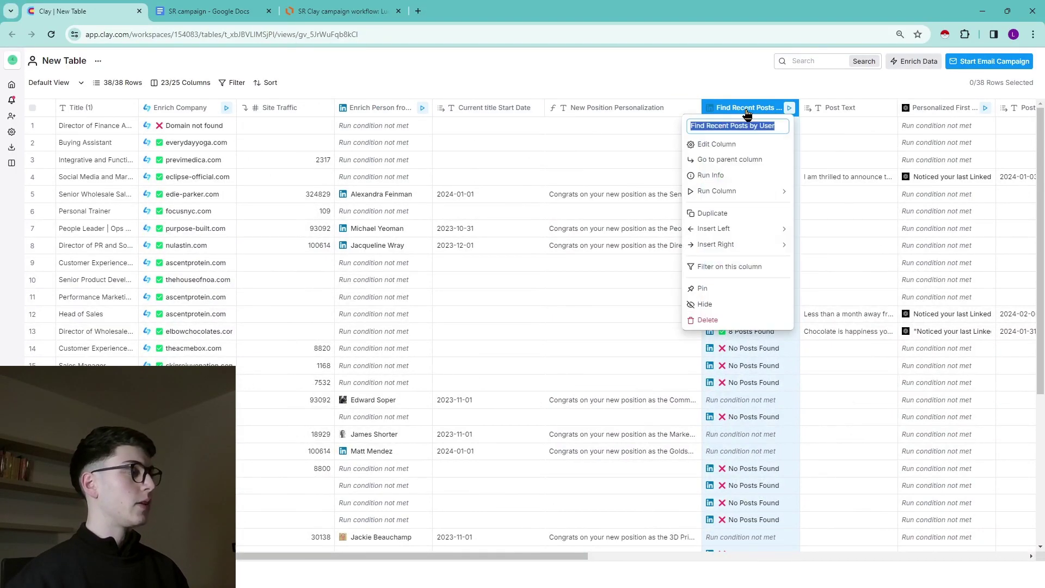
left_click(716, 144)
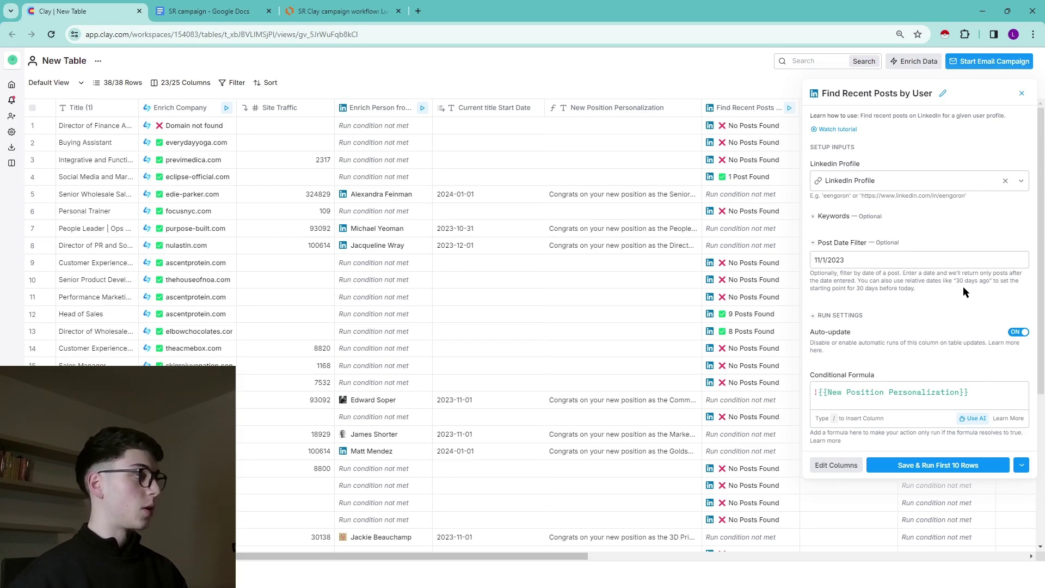
left_click(1022, 93)
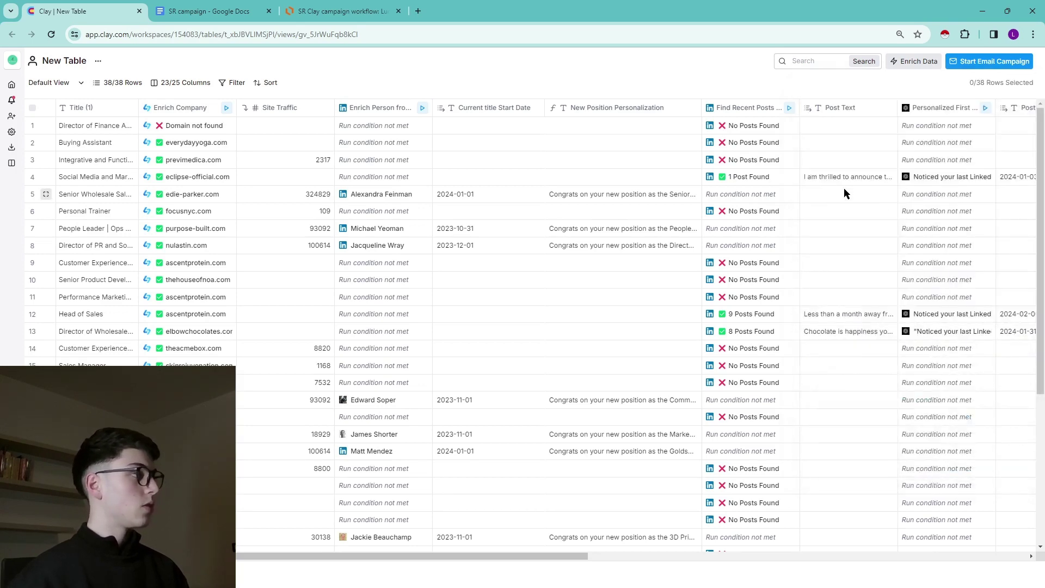
Examine the post result columns, compare them with the LinkedIn post personalization branch in Lucid, and return to the Clay table.
scroll(816, 185, "right", 6)
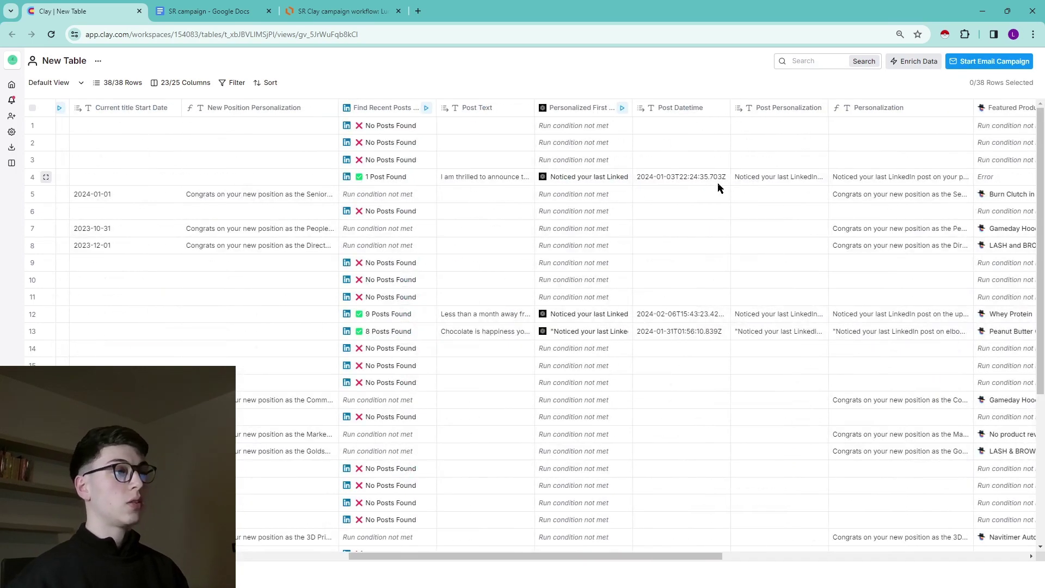
left_click(329, 10)
scroll(544, 251, "down", 1)
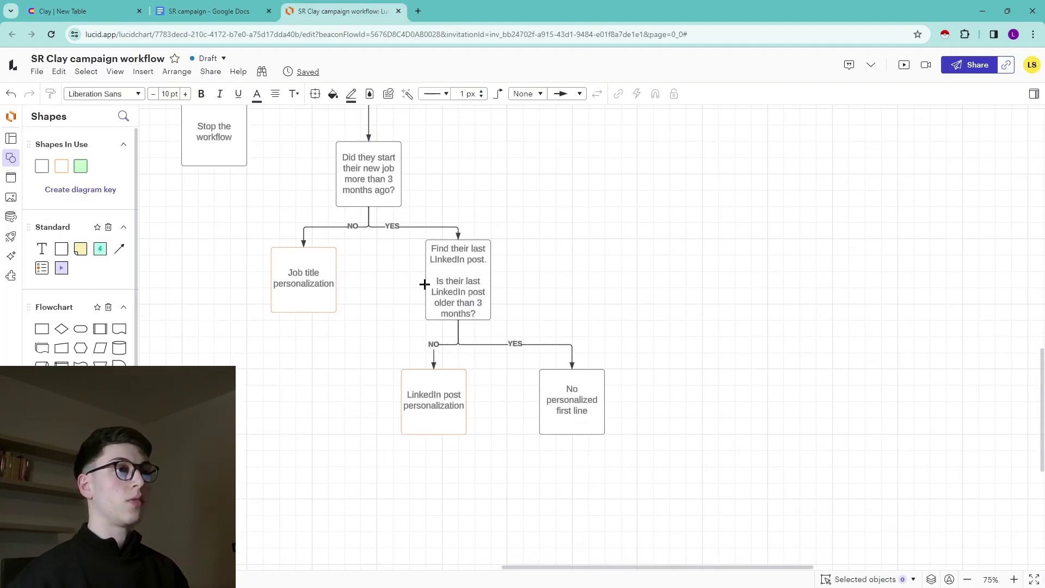
scroll(561, 319, "right", 1)
left_click(82, 11)
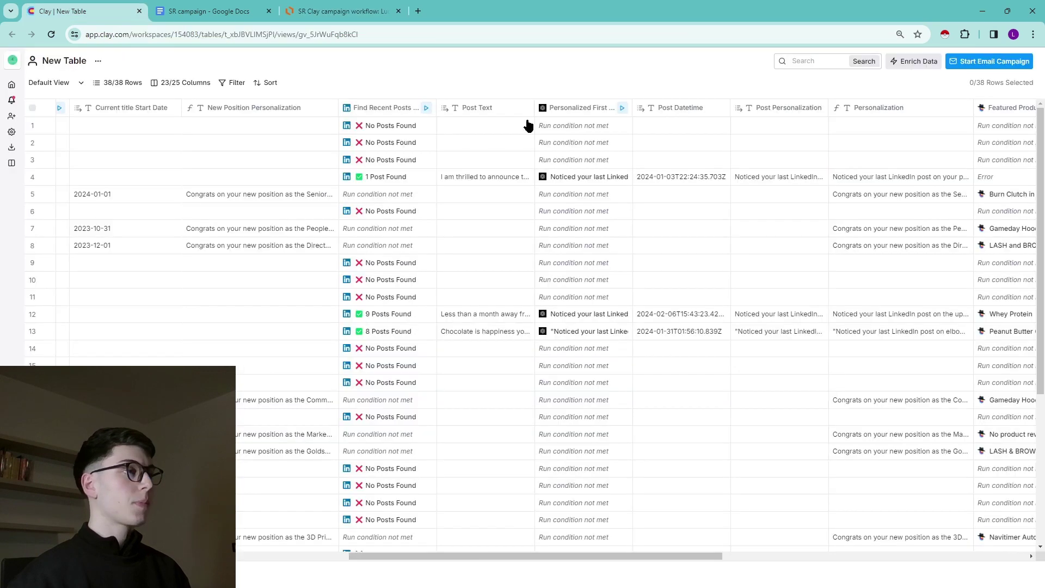
Open the Personalized First Line column's settings and examine its full AI prompt, including the sentence frame and the Post Text reference.
scroll(500, 160, "right", 3)
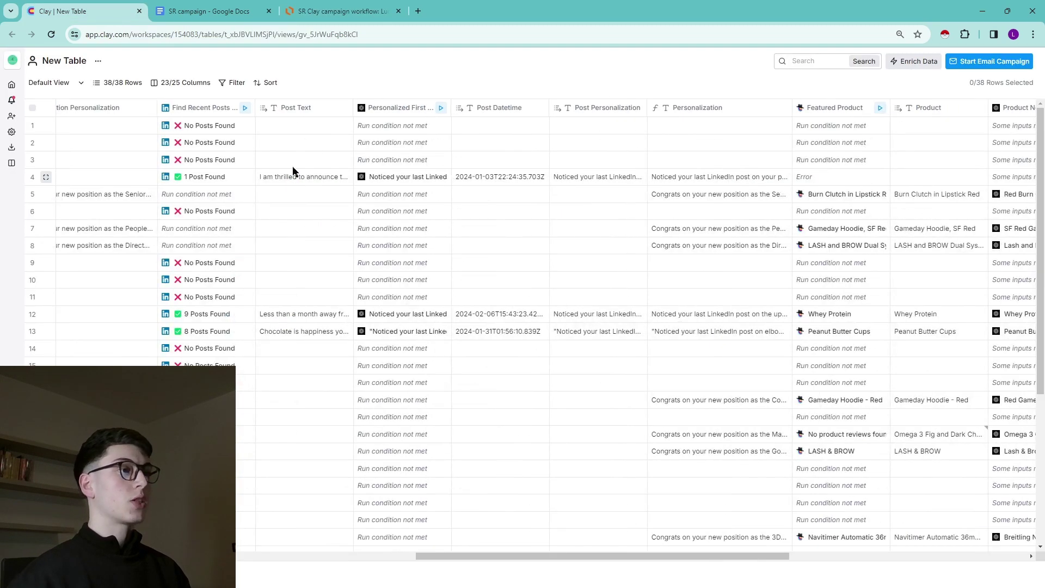
left_click(379, 107)
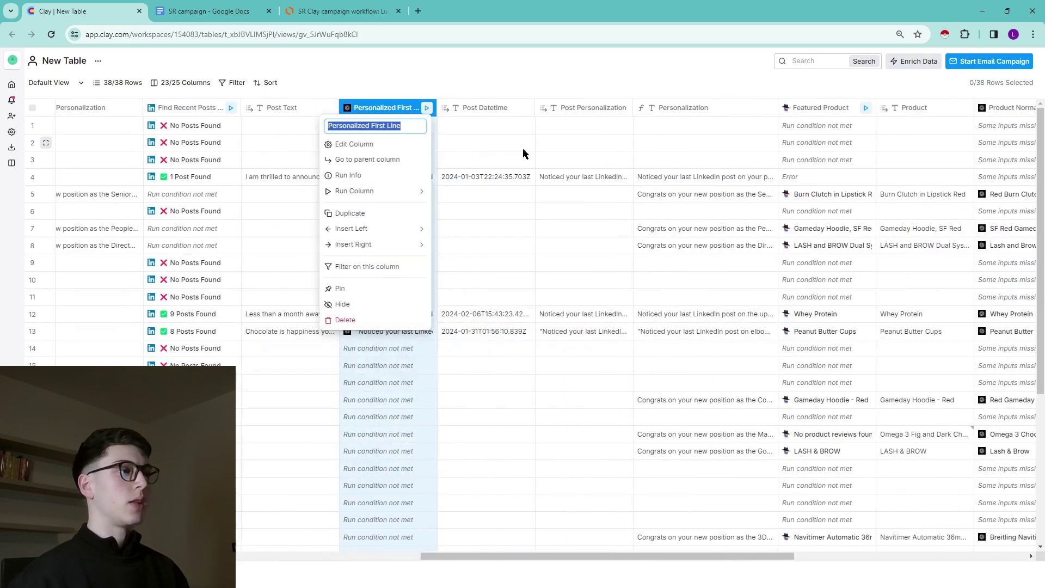
left_click(353, 145)
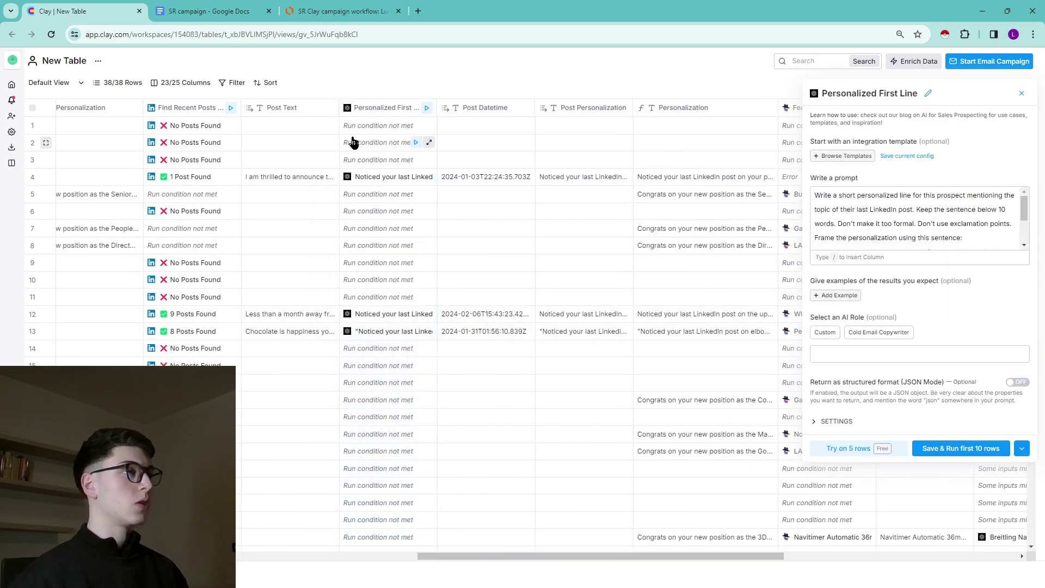
scroll(1023, 212, "down", 1)
scroll(1024, 212, "up", 1)
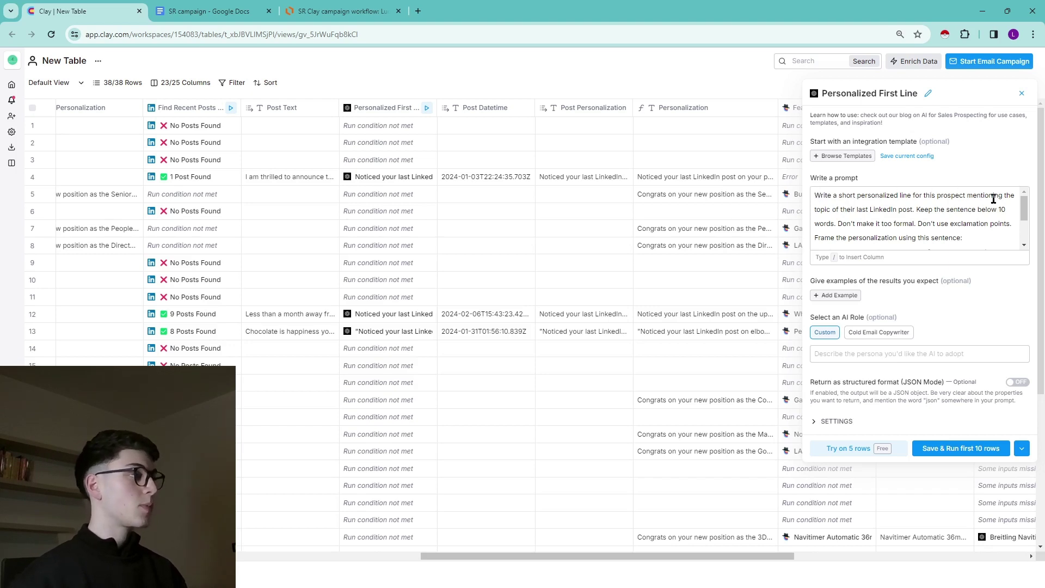
double_click(827, 209)
left_click(949, 208)
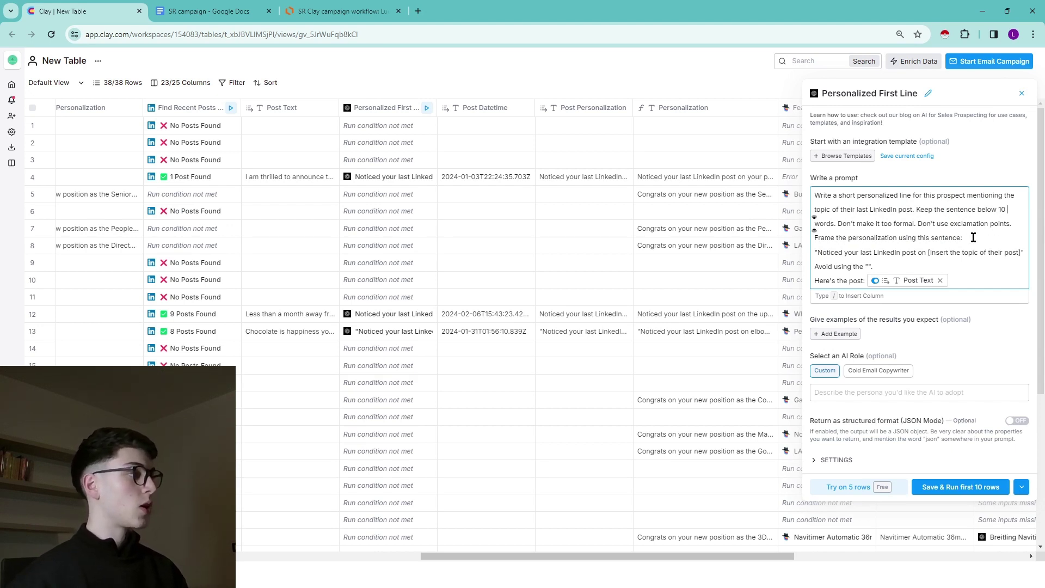
Reread the Personalized First Line prompt's sentence frame and Post Text reference, and close the column's settings without saving.
left_click_drag(814, 251, 872, 252)
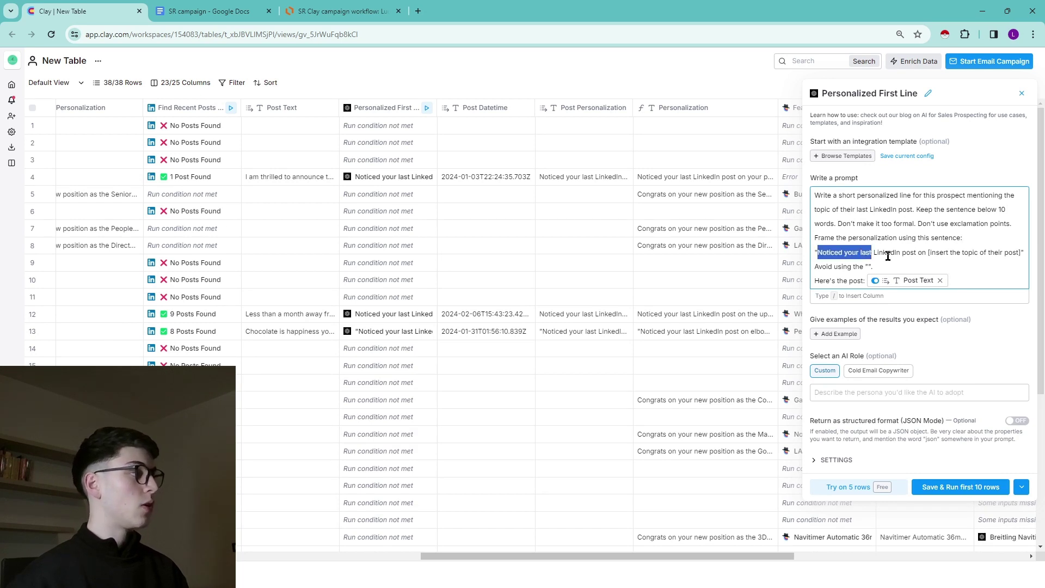
left_click(931, 252)
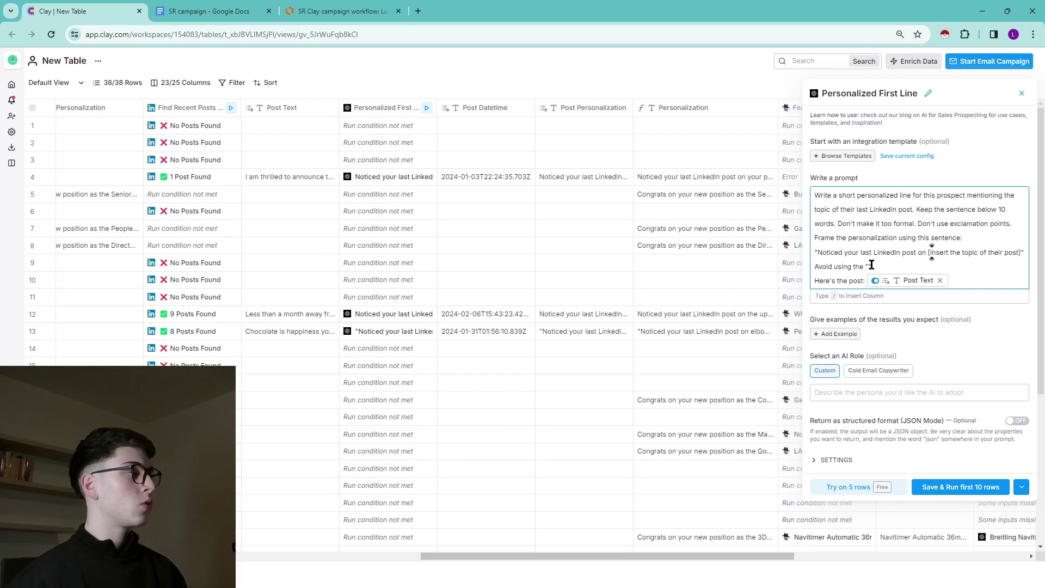
mouse_move(882, 281)
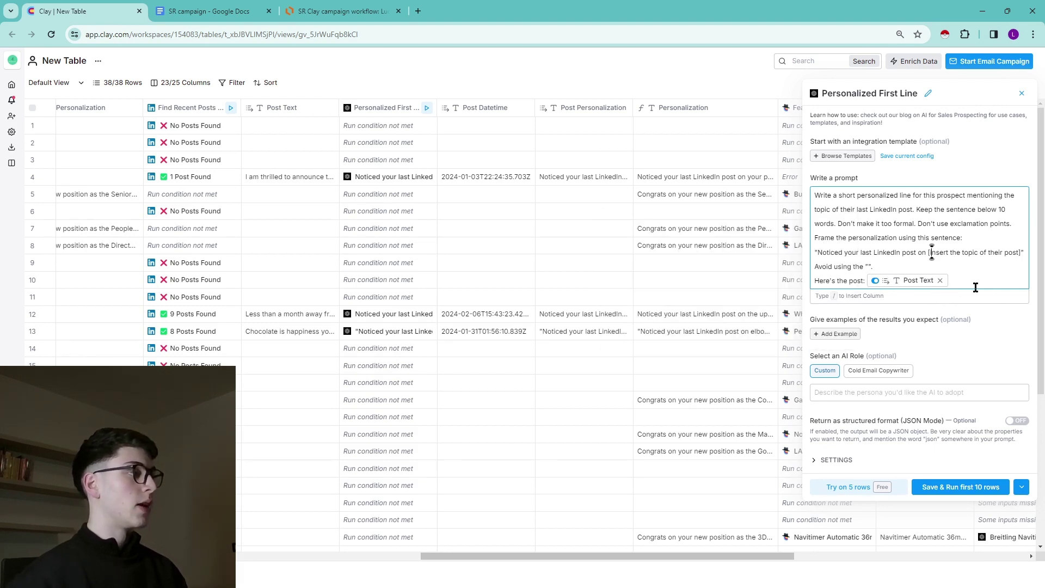
left_click(989, 314)
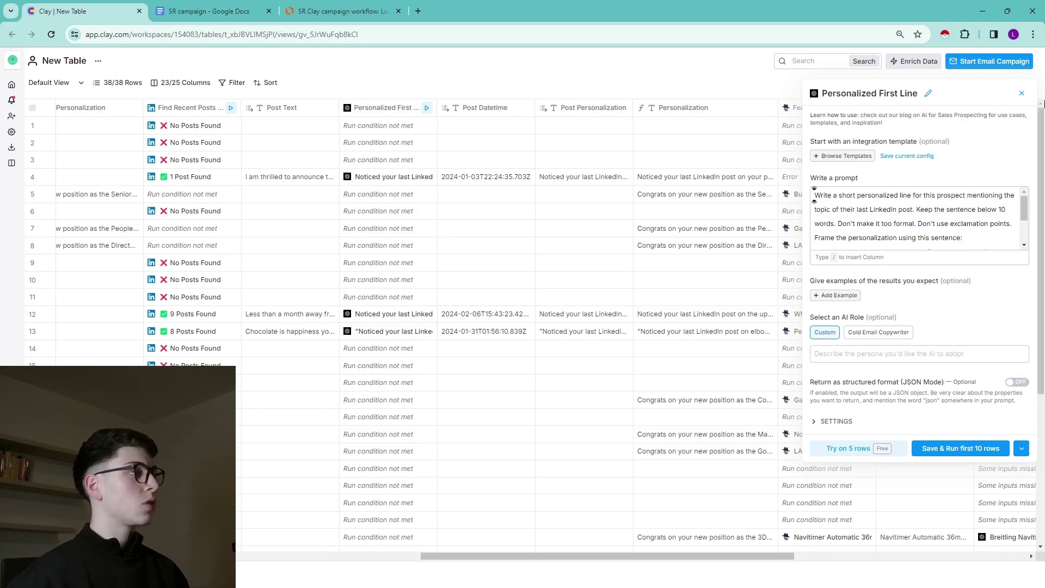
left_click(1021, 93)
Read the full Post Personalization text in rows 4 and 12.
scroll(515, 155, "right", 4)
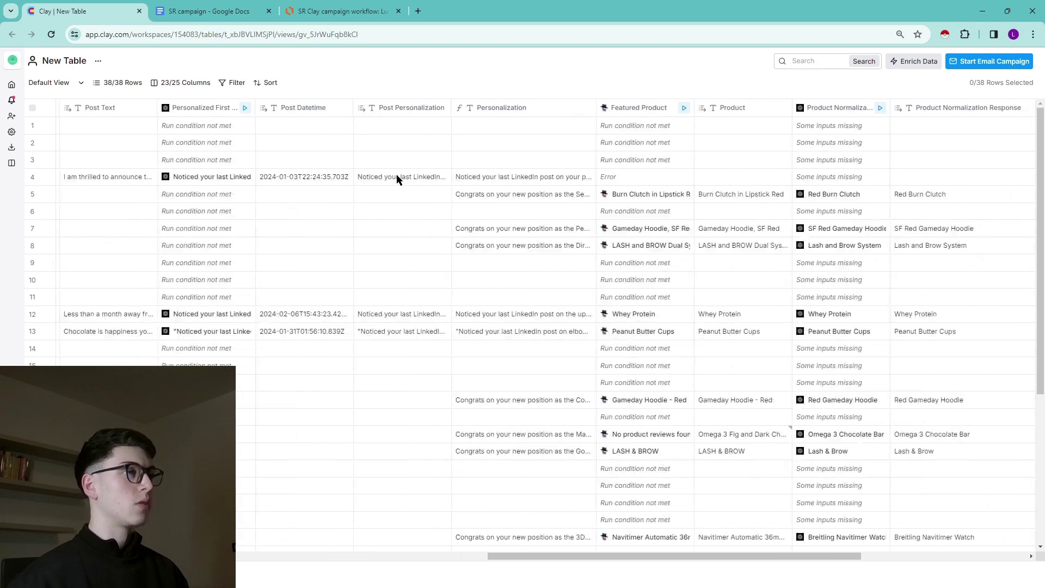
double_click(405, 178)
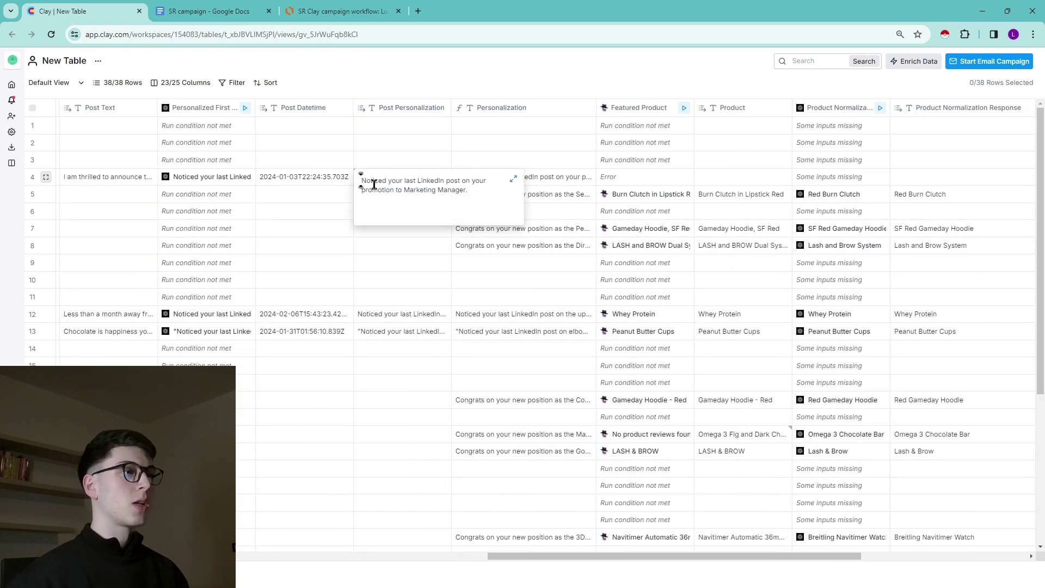
triple_click(393, 181)
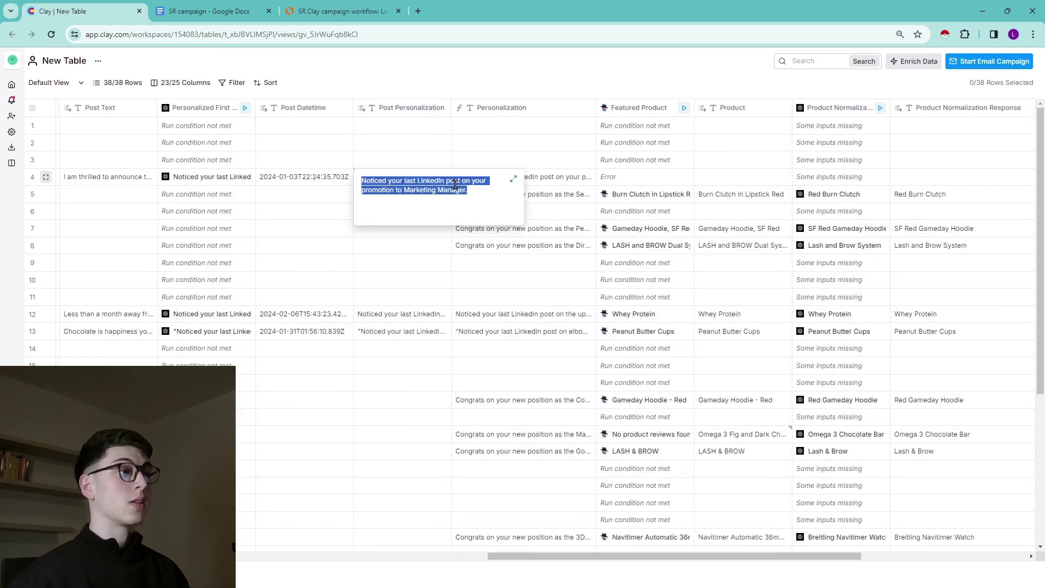
double_click(401, 314)
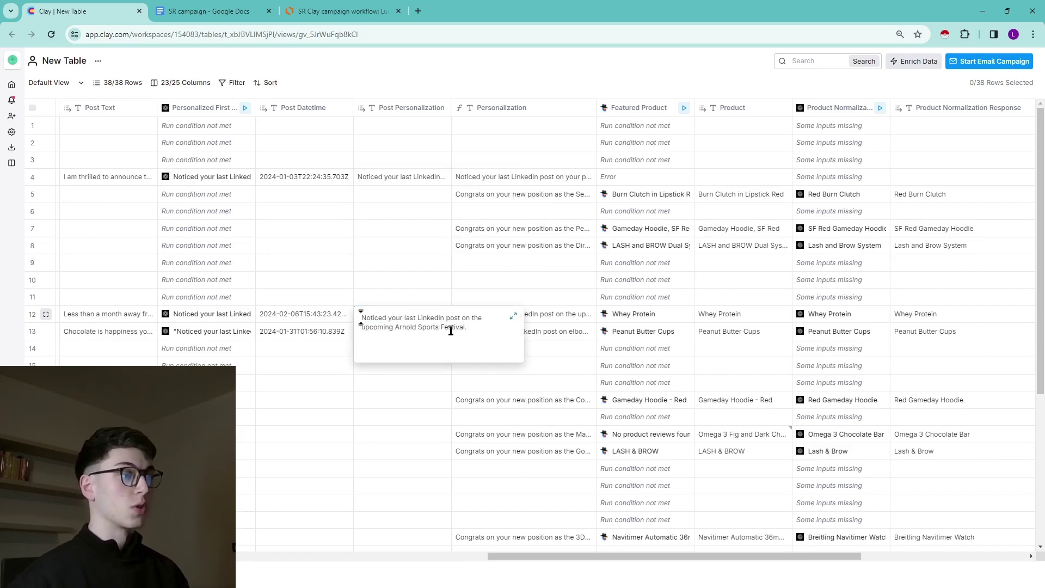
left_click(423, 248)
Compare the Personalization column with the [Personalization] placeholder in the Google Docs cold email, and return to the column's results in Clay.
scroll(358, 179, "right", 3)
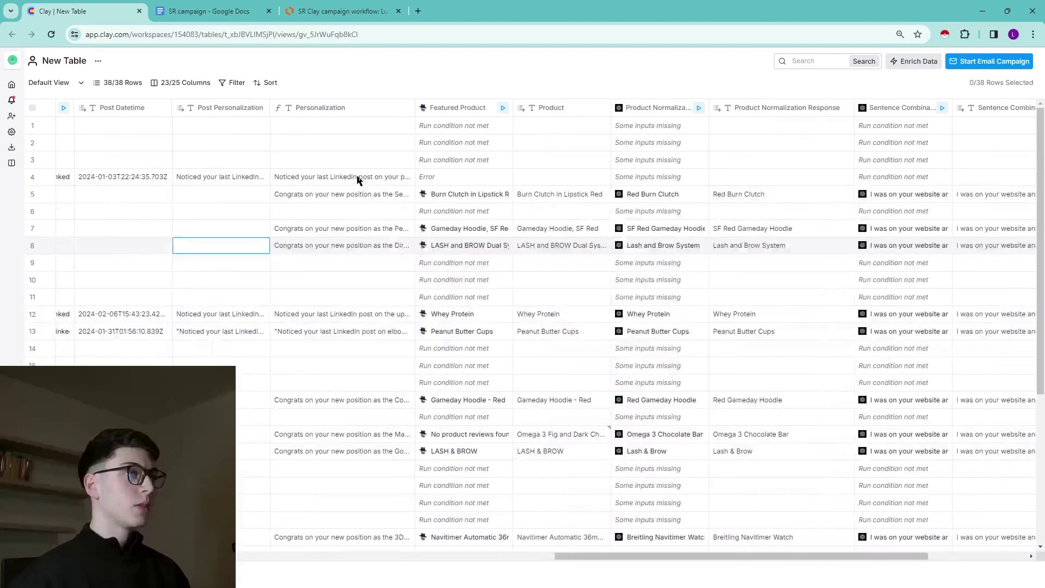
left_click(322, 108)
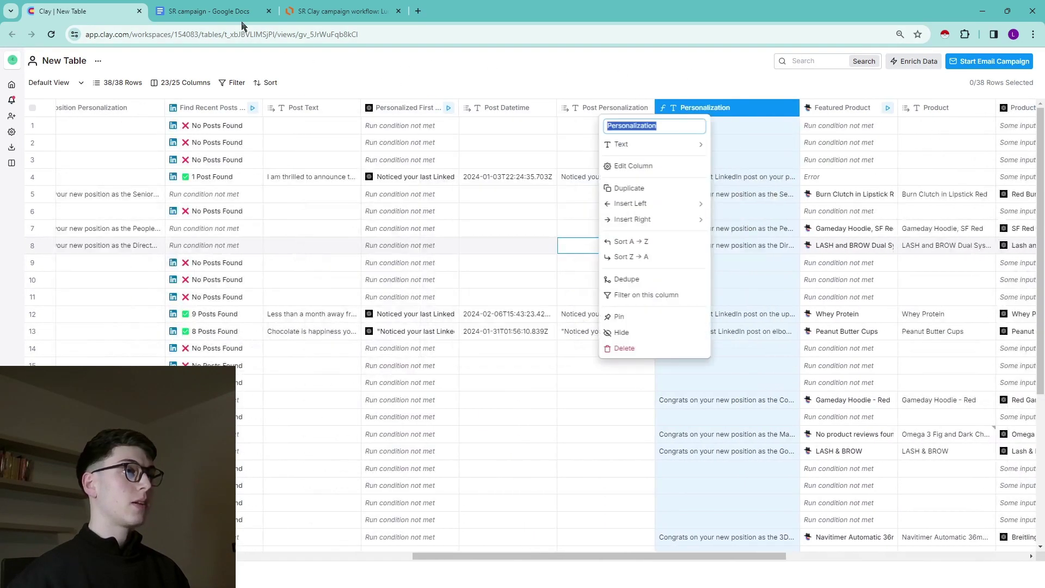
left_click(256, 11)
left_click_drag(363, 239, 443, 240)
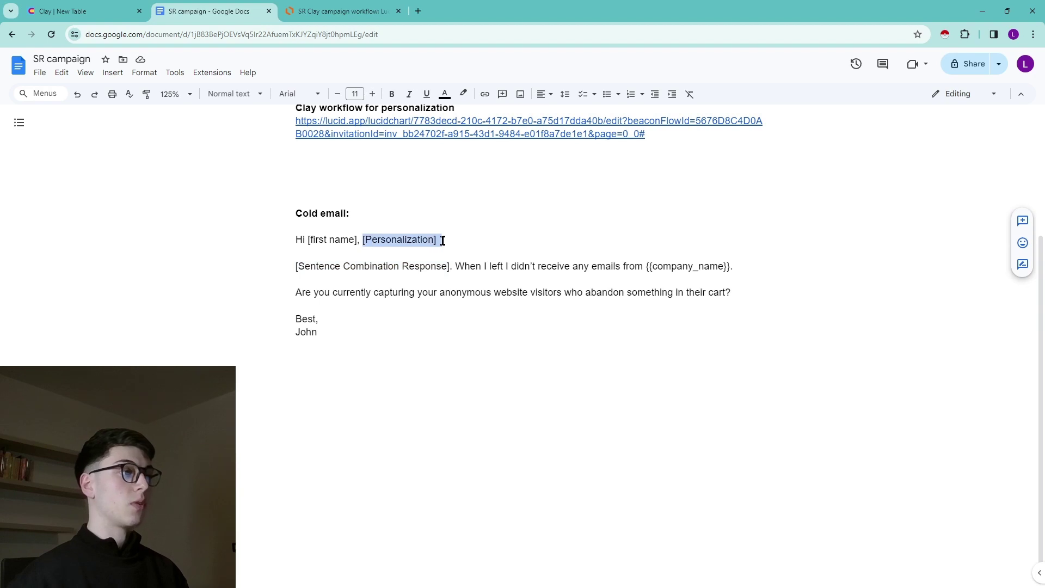
left_click(104, 16)
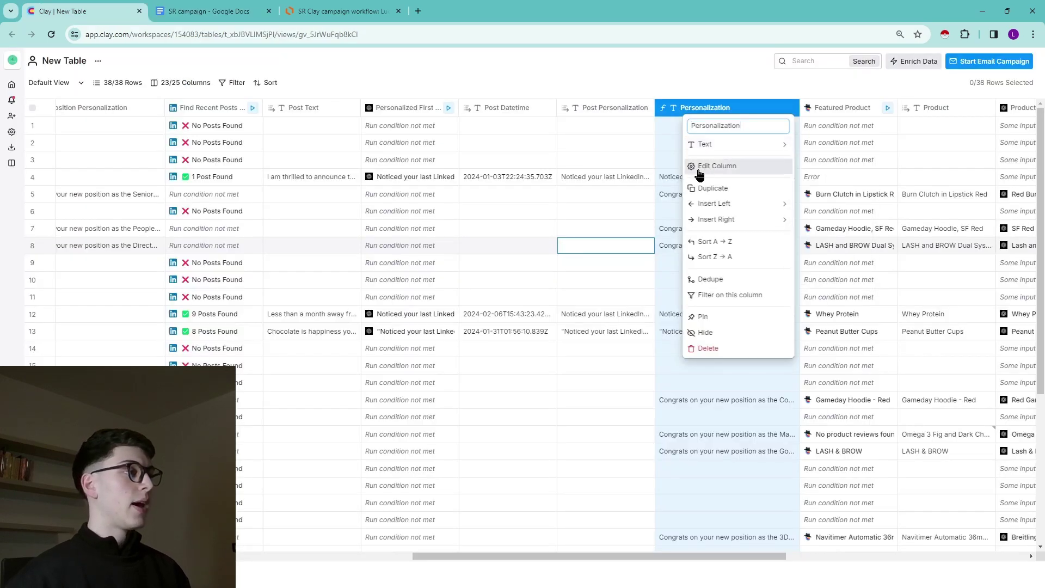
scroll(620, 196, "right", 3)
left_click(507, 72)
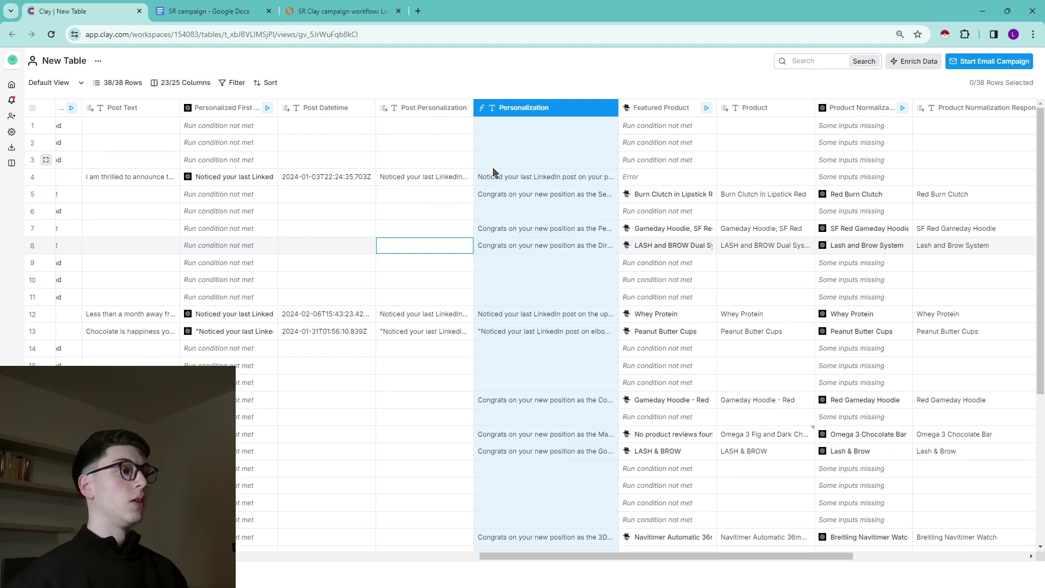
left_click(522, 180)
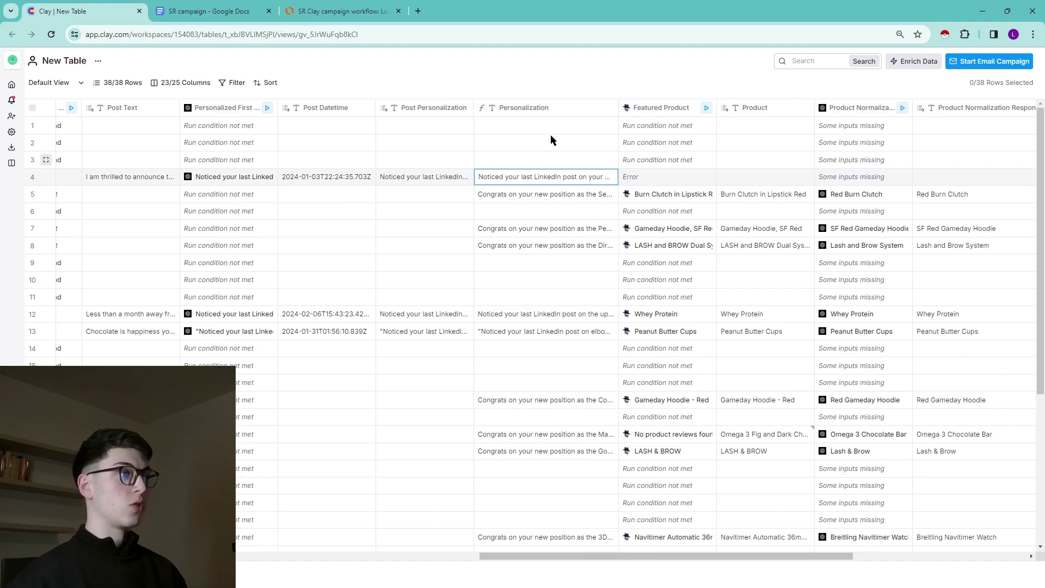
Open the Personalization column's settings and inspect its formula and the available input types.
left_click(577, 107)
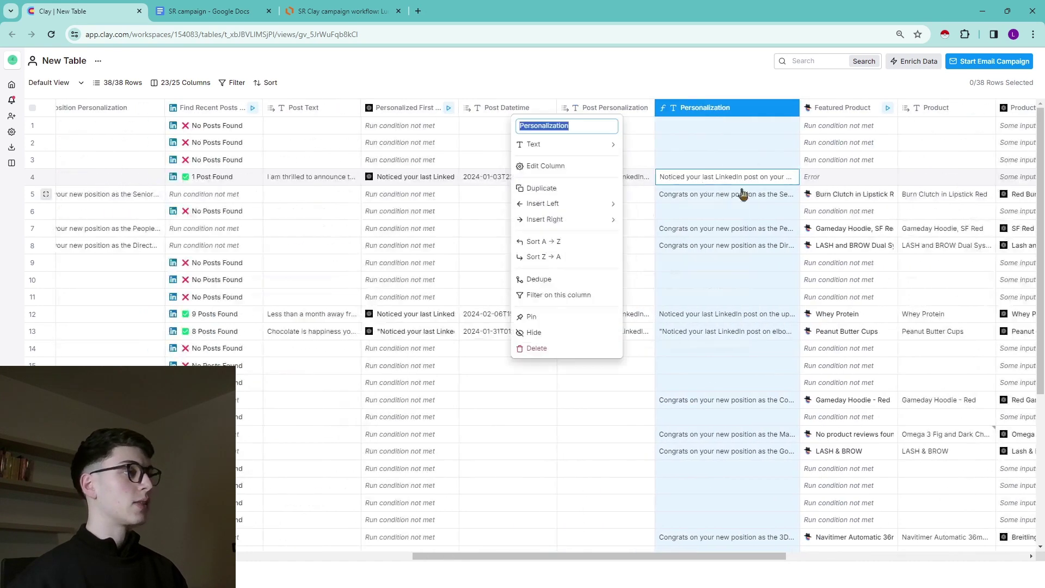
left_click(717, 166)
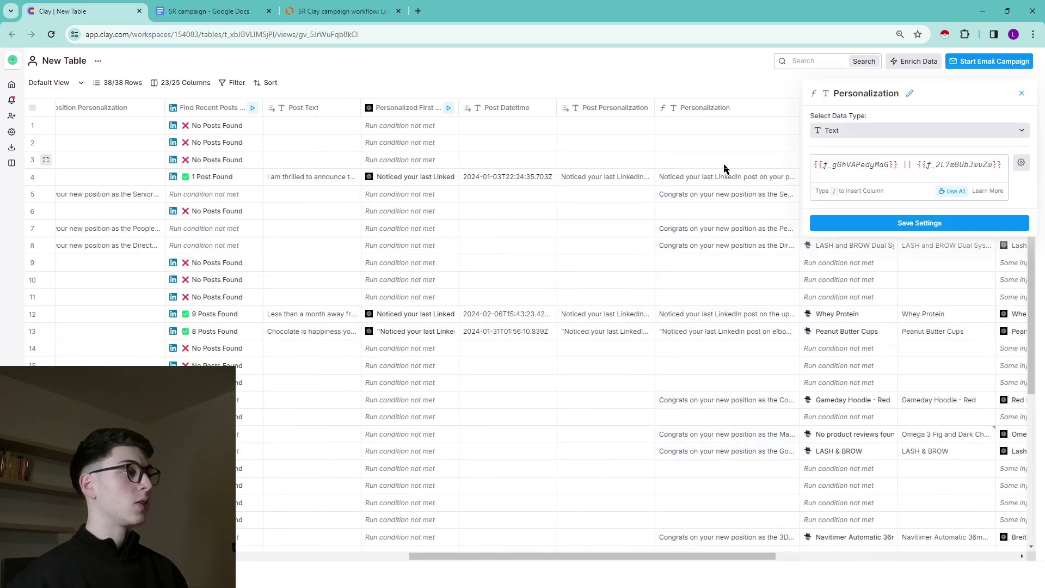
left_click(1021, 164)
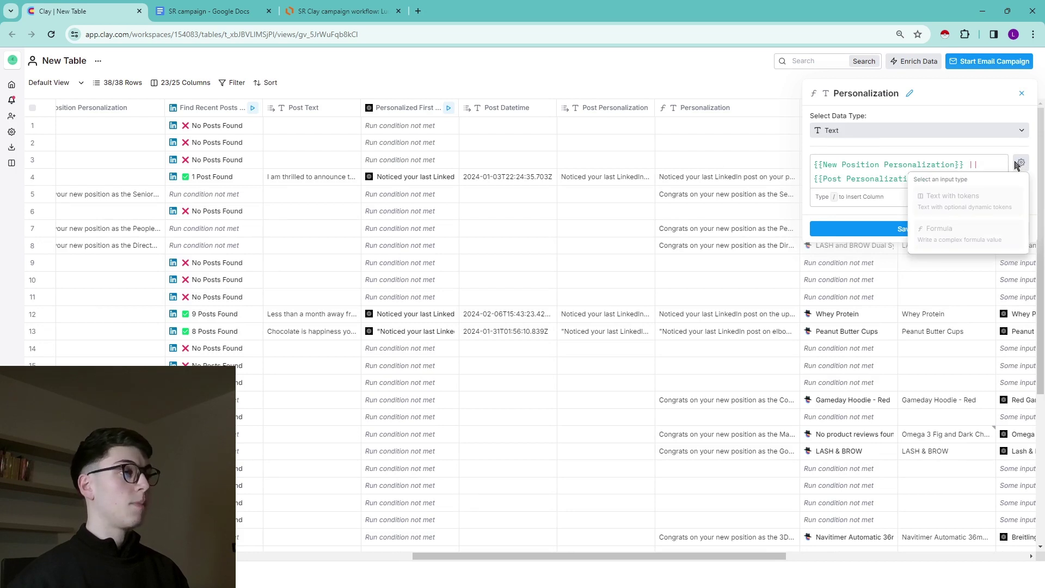
left_click(1021, 164)
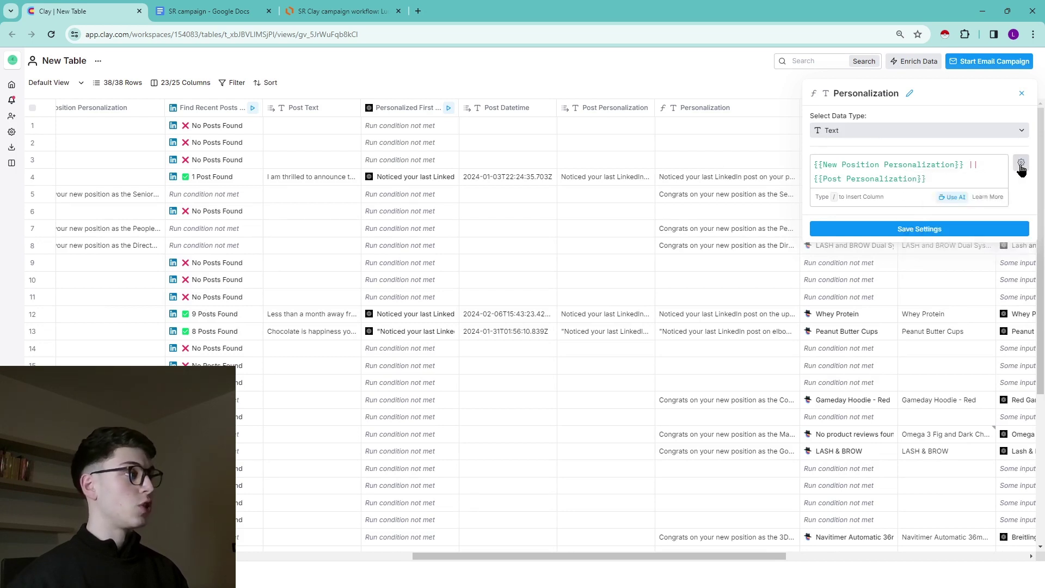
left_click(1021, 164)
left_click(917, 199)
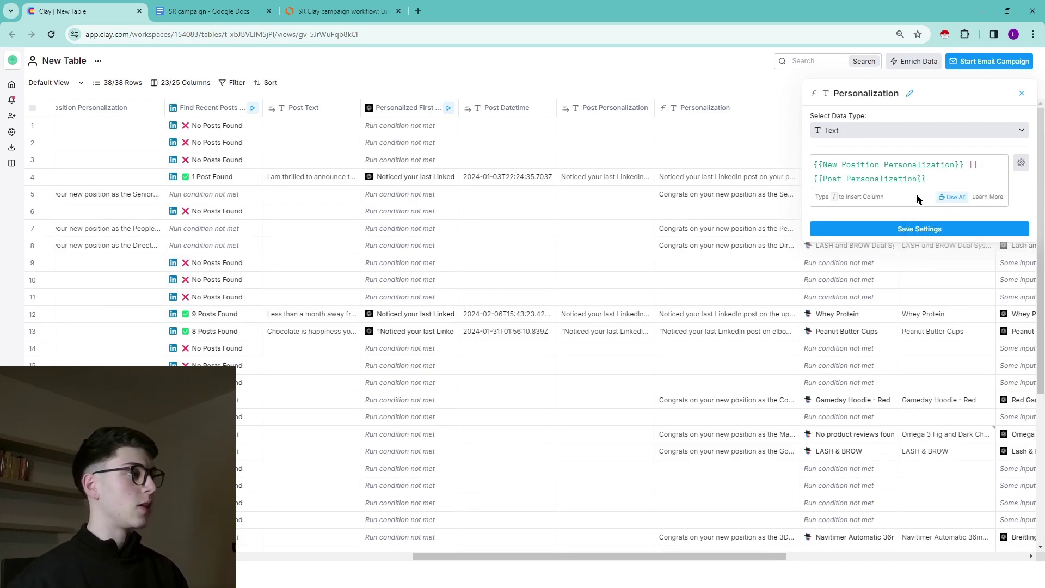
Review the Personalization formula's description and sample outputs in the Formula Generator, and close it and the column settings without saving.
left_click(951, 197)
scroll(383, 283, "down", 1)
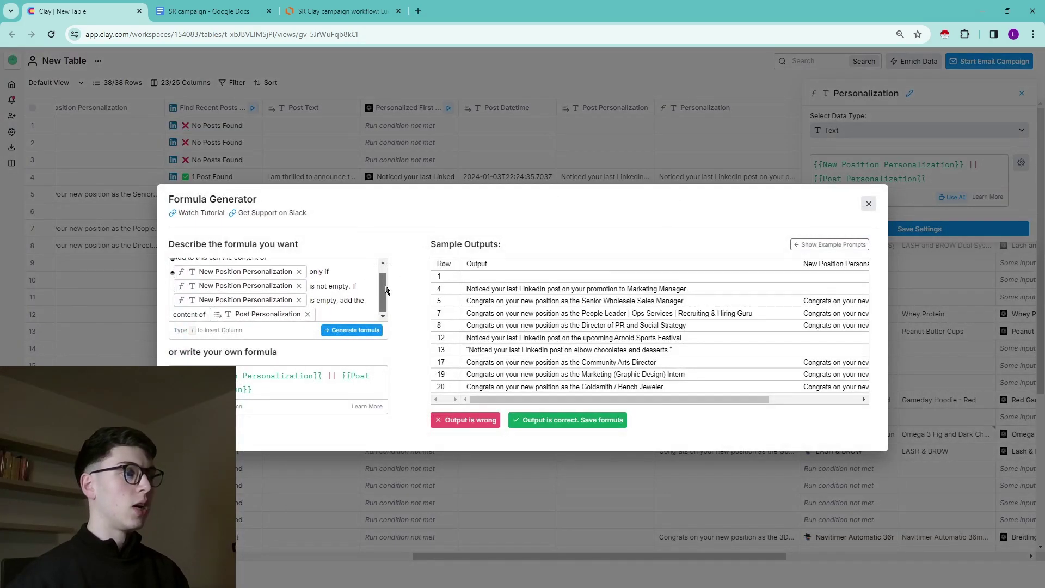
mouse_move(282, 322)
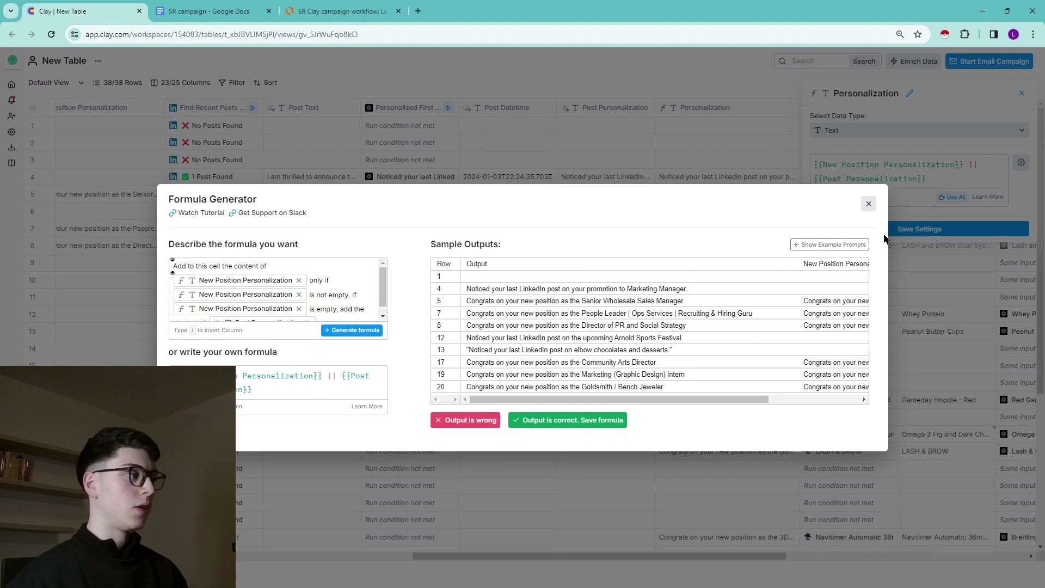
left_click(869, 203)
left_click(1022, 93)
Look over the product columns, open the Featured Product column's settings, and expand its full Mission prompt.
scroll(690, 142, "right", 5)
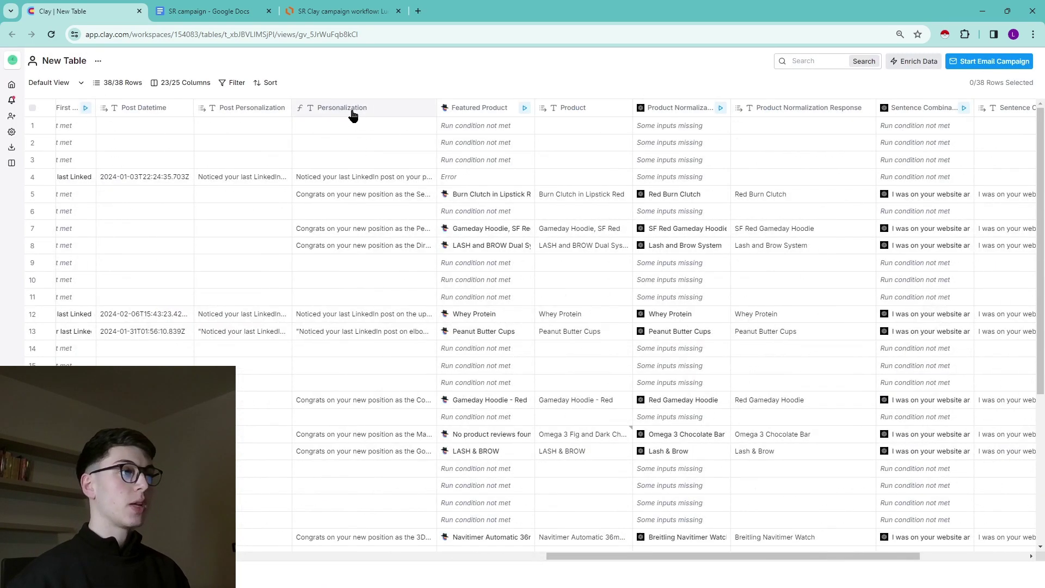
scroll(370, 135, "right", 2)
scroll(370, 135, "left", 2)
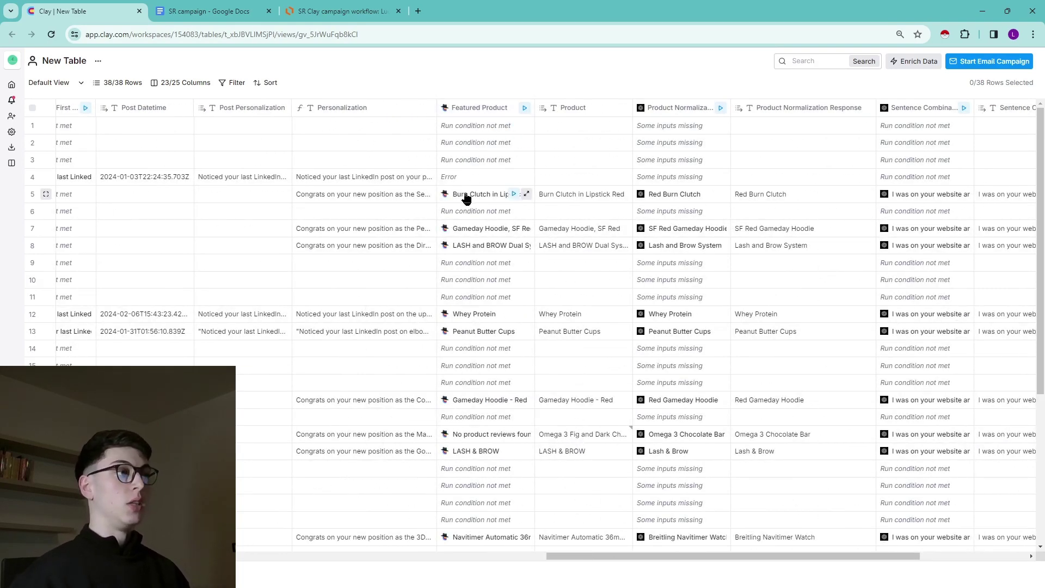
left_click(471, 111)
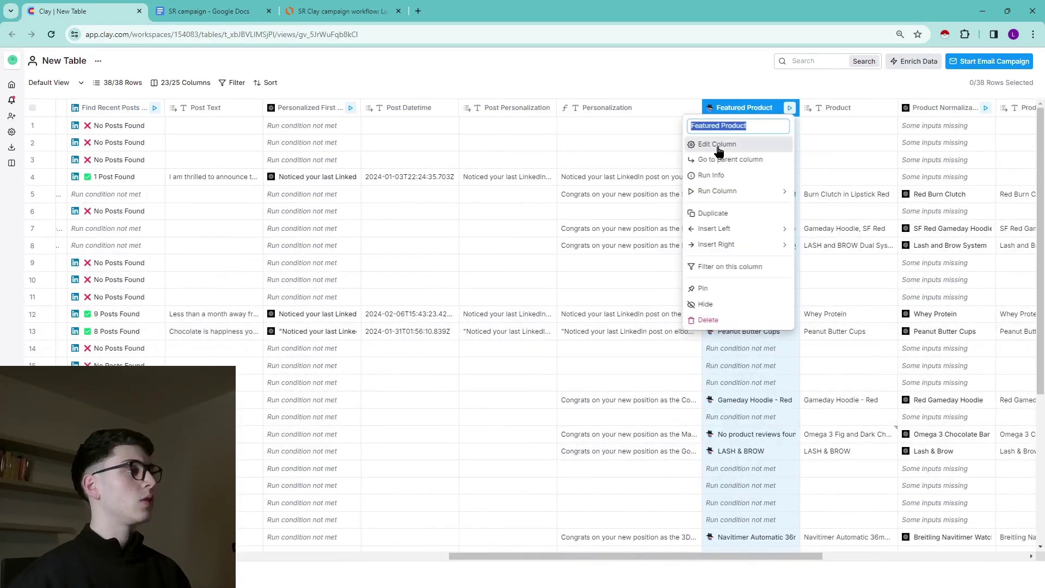
left_click(738, 150)
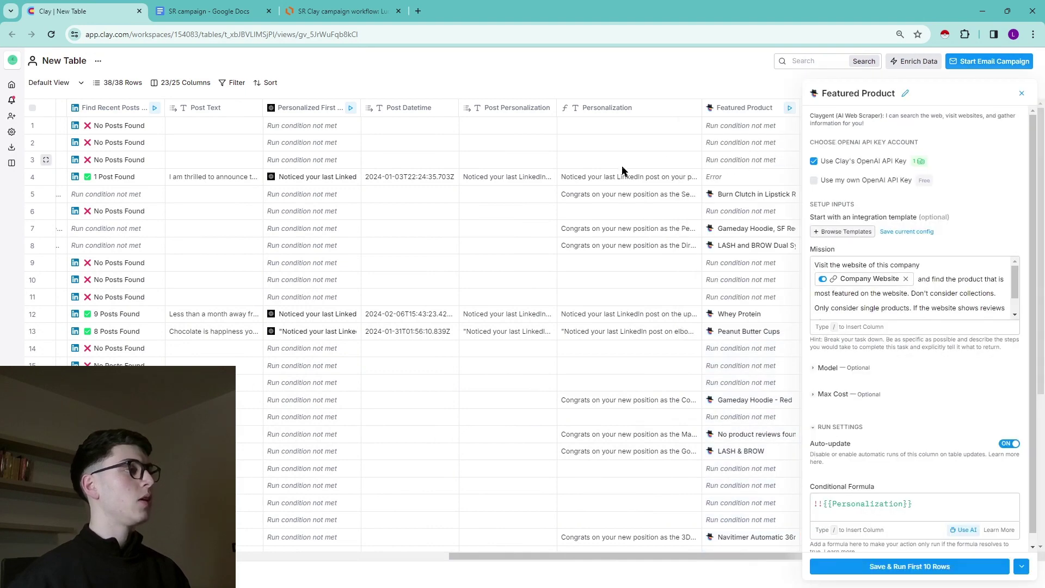
scroll(621, 170, "right", 6)
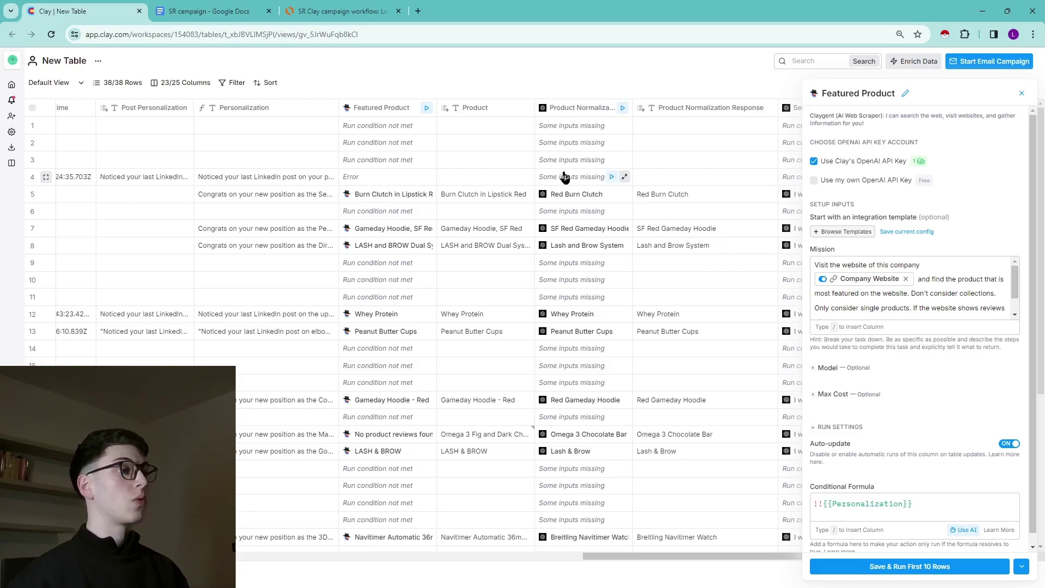
mouse_move(1016, 279)
left_mouse_down()
mouse_move(1016, 289)
mouse_move(1017, 280)
left_mouse_up()
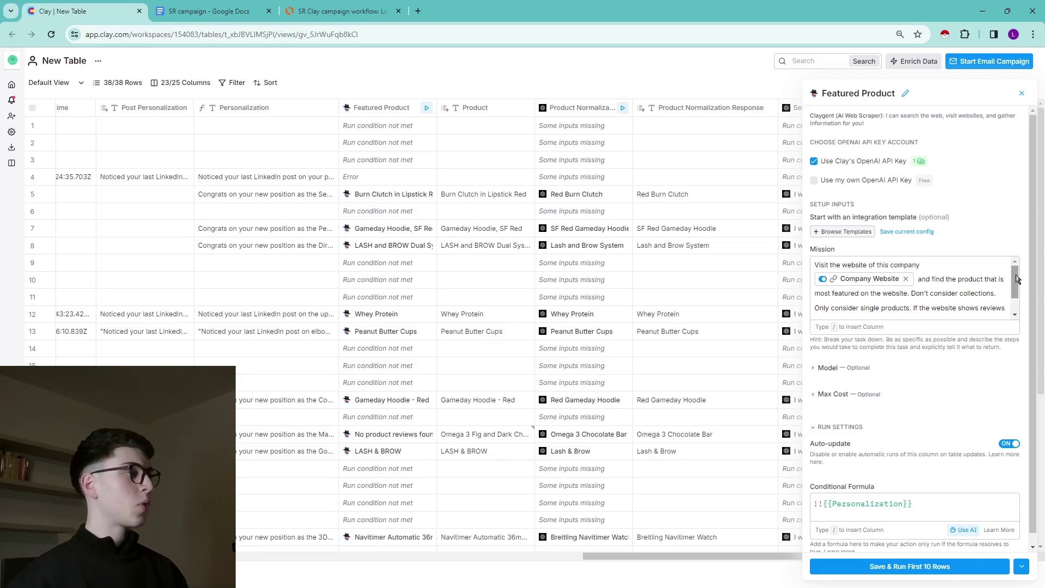
left_click(887, 264)
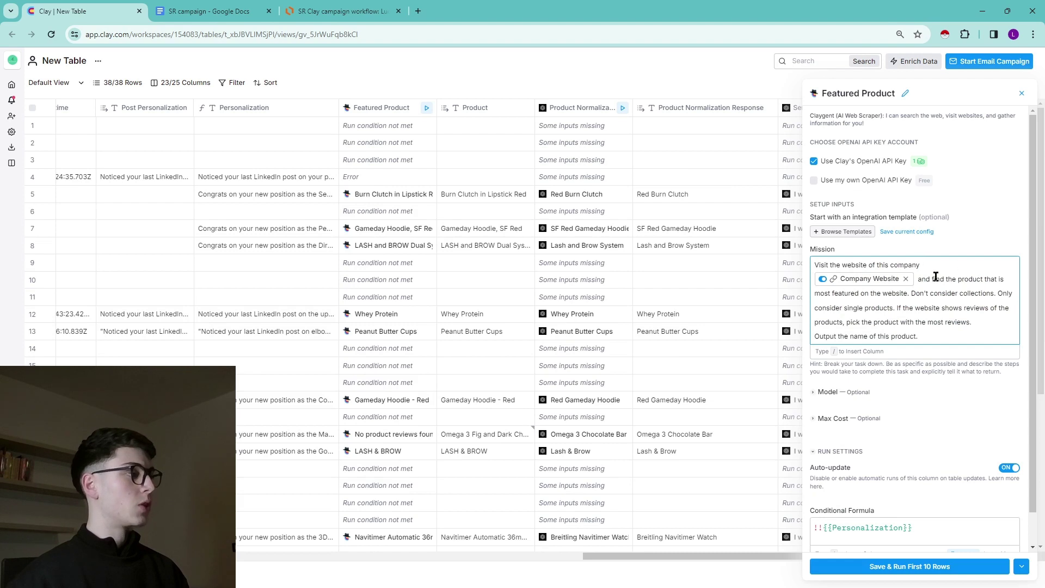
Examine the Featured Product mission's Company Website input and its instructions on featured products, collections, reviews and the output name.
mouse_move(887, 284)
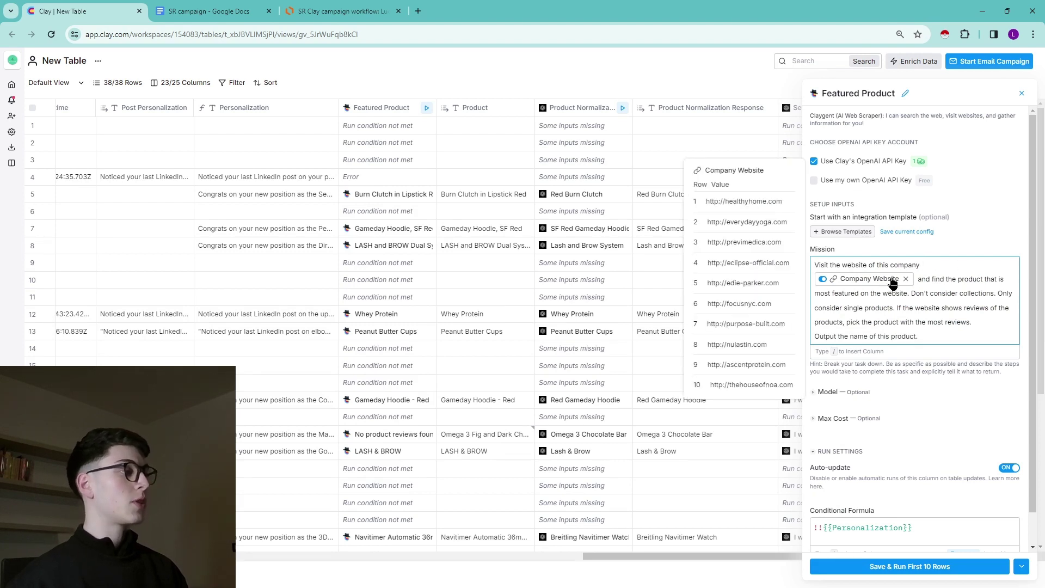
left_click_drag(933, 280, 997, 280)
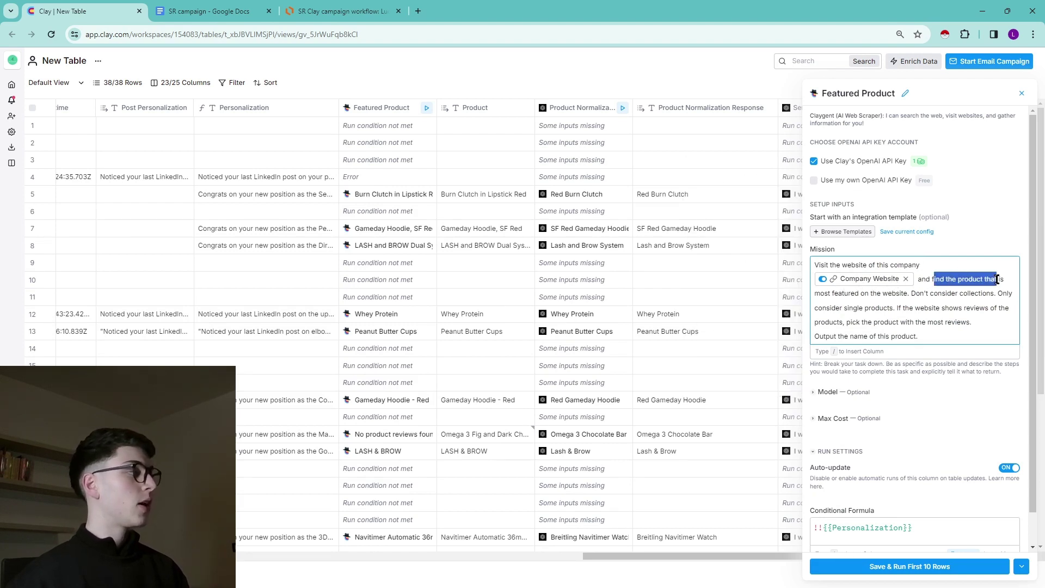
left_click(913, 301)
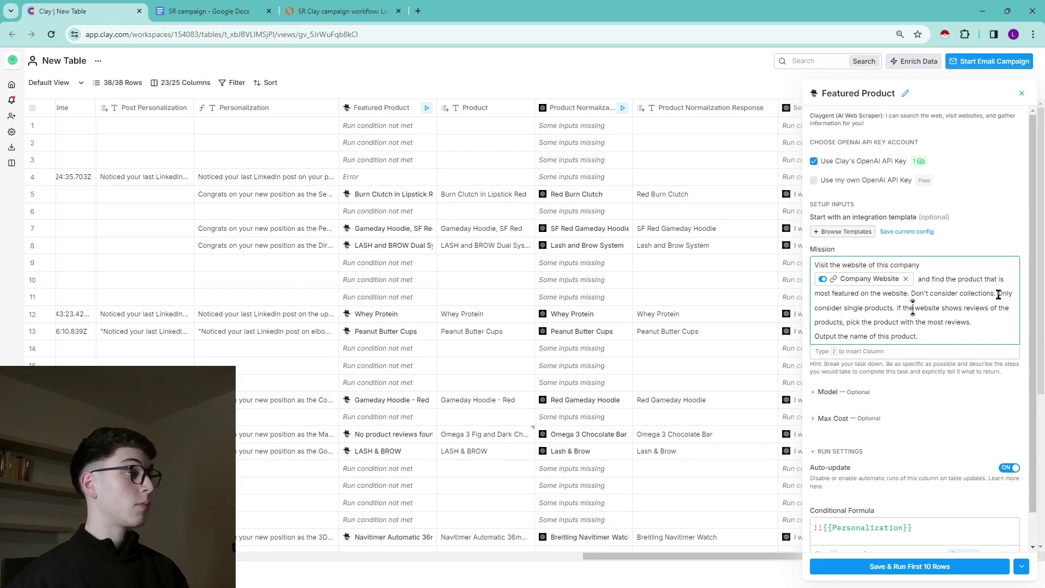
left_click_drag(999, 294, 914, 287)
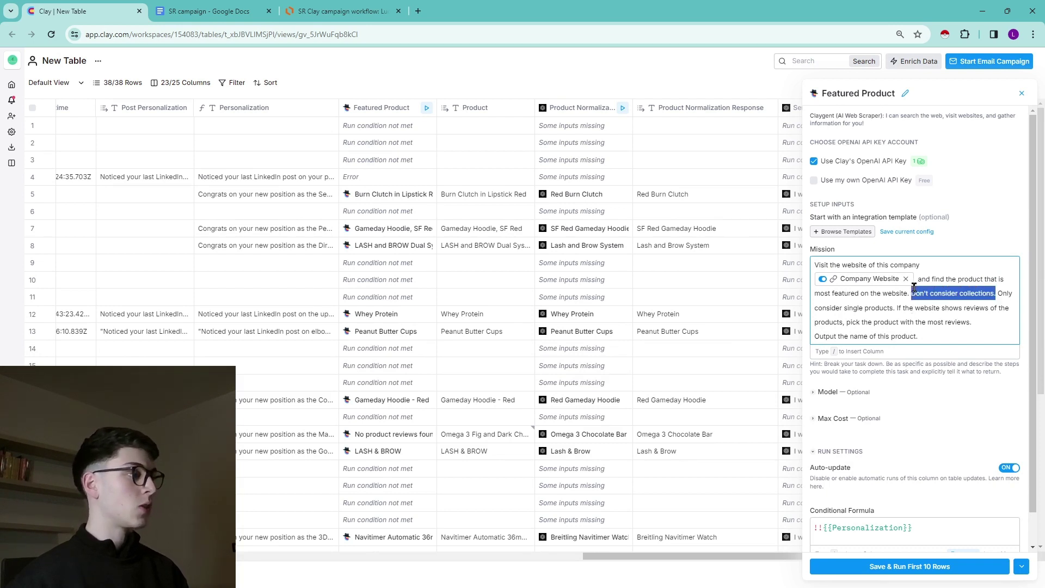
left_click(998, 296)
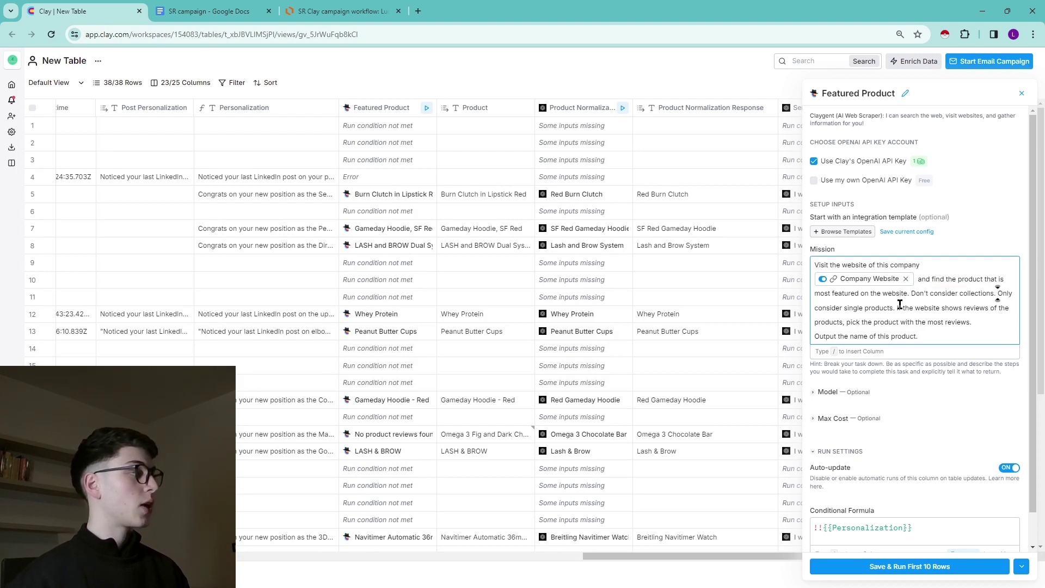
left_click_drag(898, 307, 983, 308)
left_click(1006, 308)
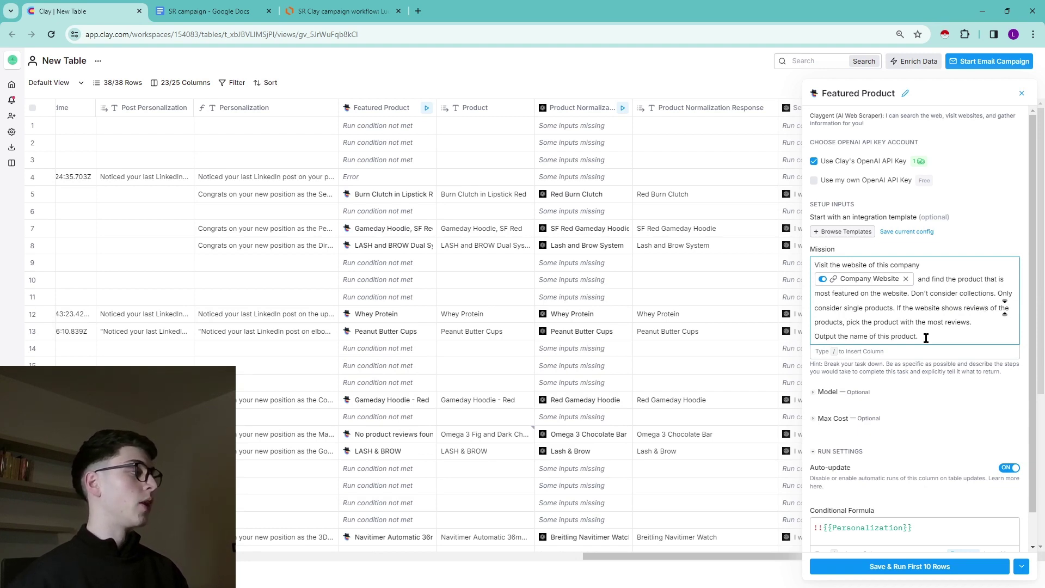
left_click(925, 337)
left_click_drag(911, 294, 996, 295)
left_click(994, 309)
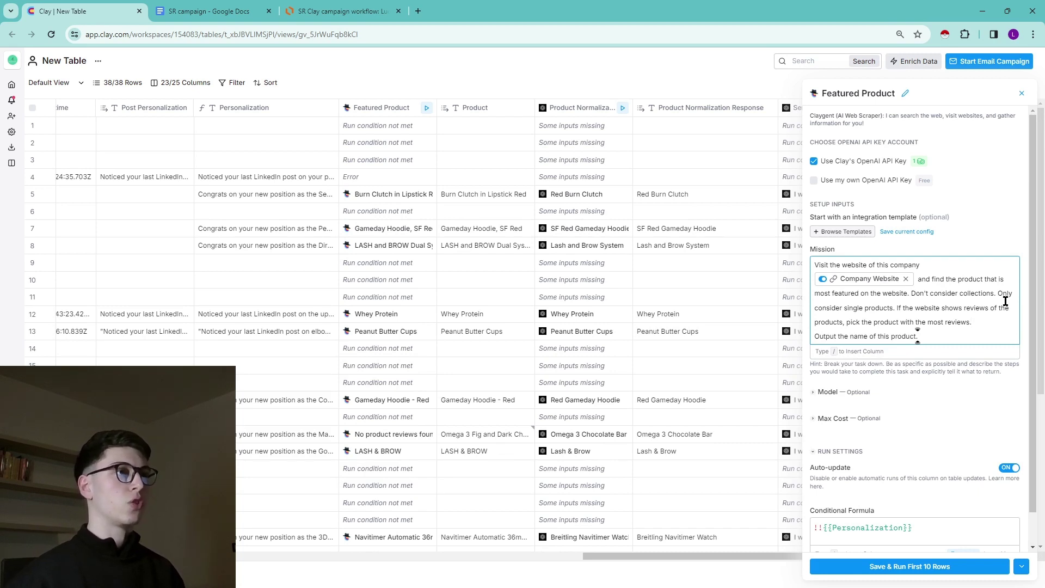
Close the Featured Product settings and look through the product names in the Featured Product and Product columns.
key("Escape")
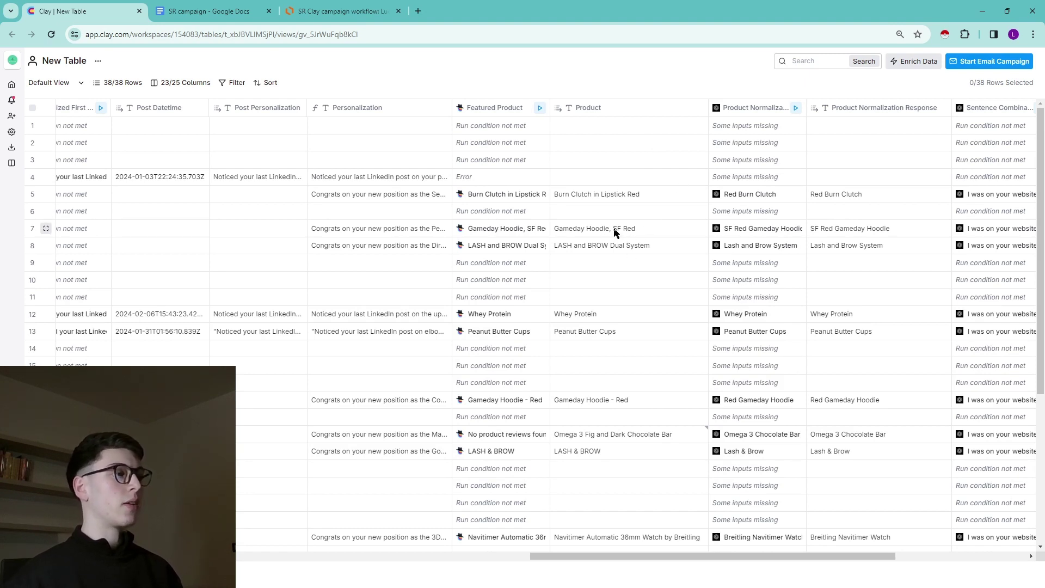
scroll(553, 401, "down", 5)
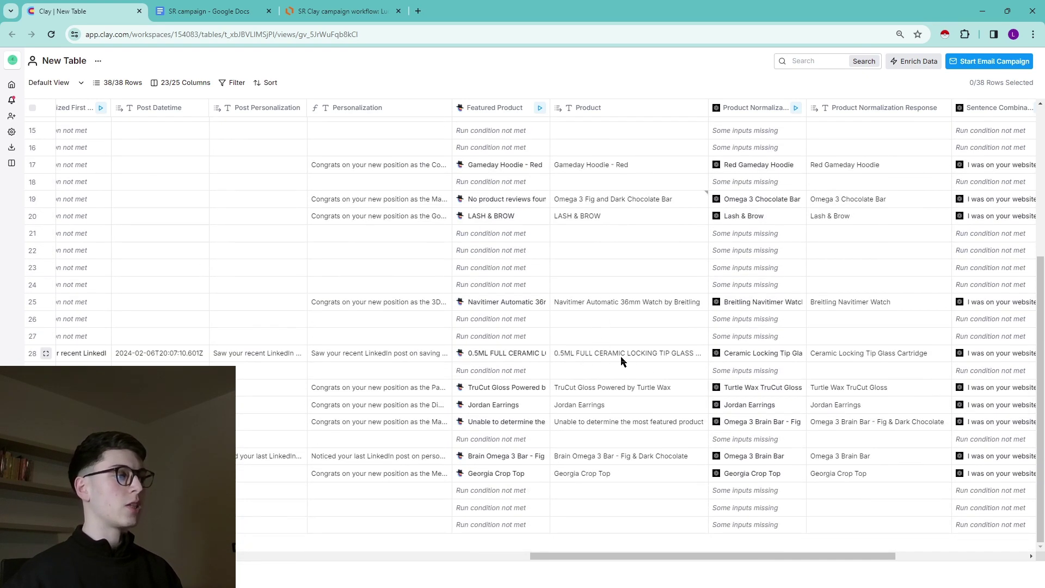
scroll(661, 332, "up", 5)
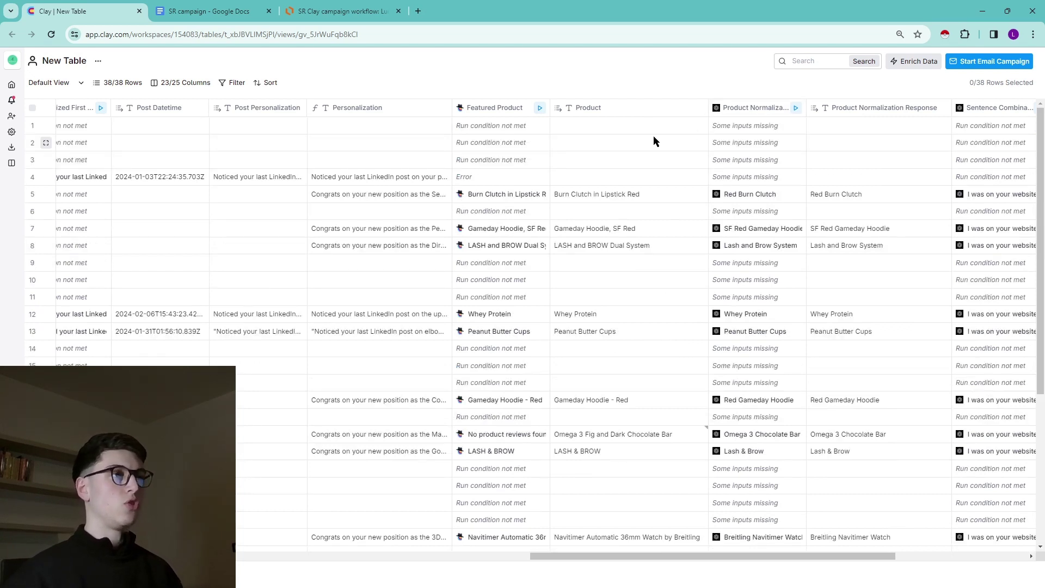
scroll(653, 135, "down", 5)
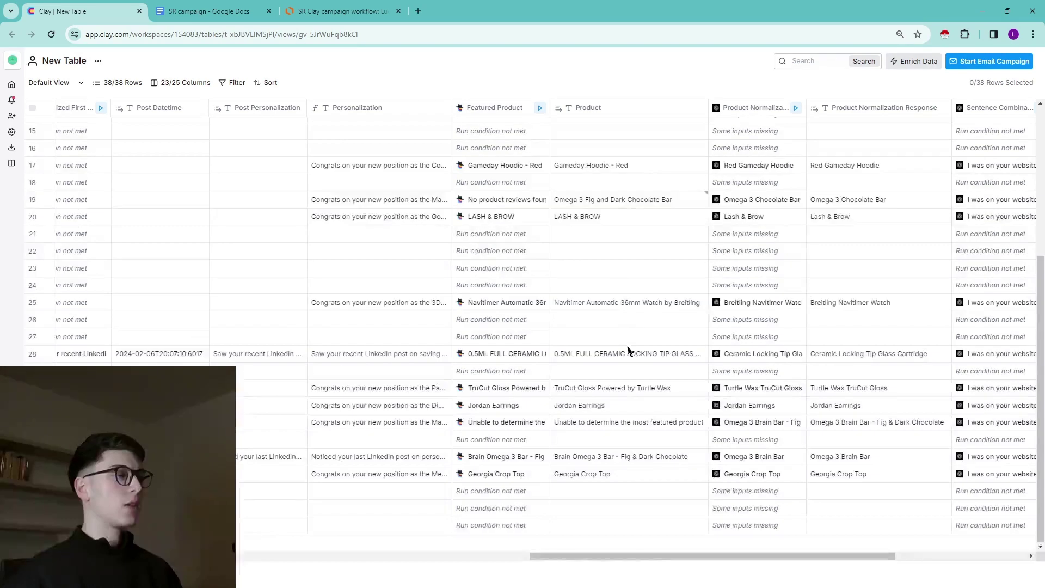
left_click(641, 355)
scroll(642, 355, "up", 5)
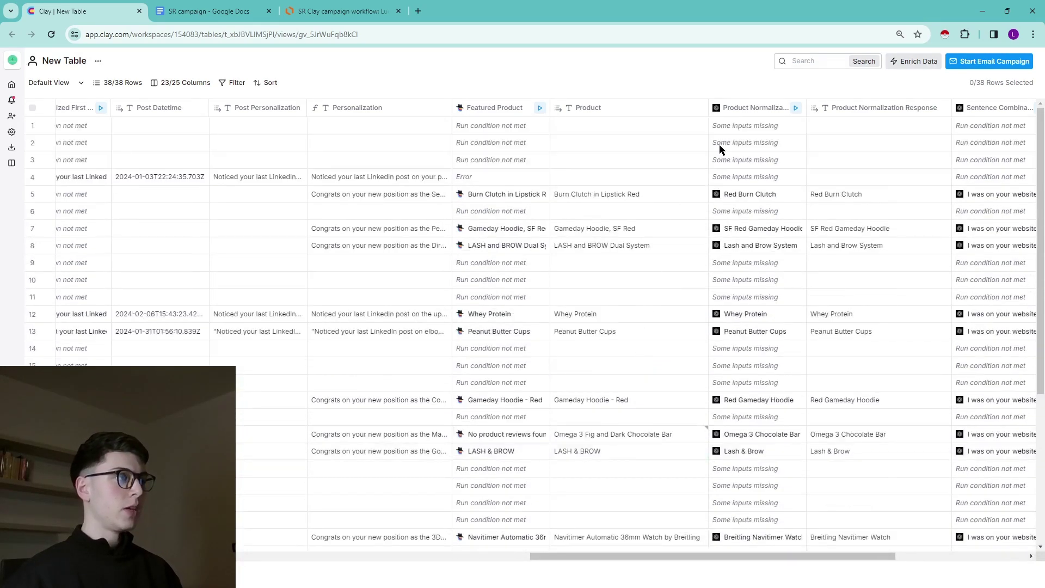
Open the Product Normalization column's settings and read its prompt for shortening product names and removing features like size.
left_click(736, 107)
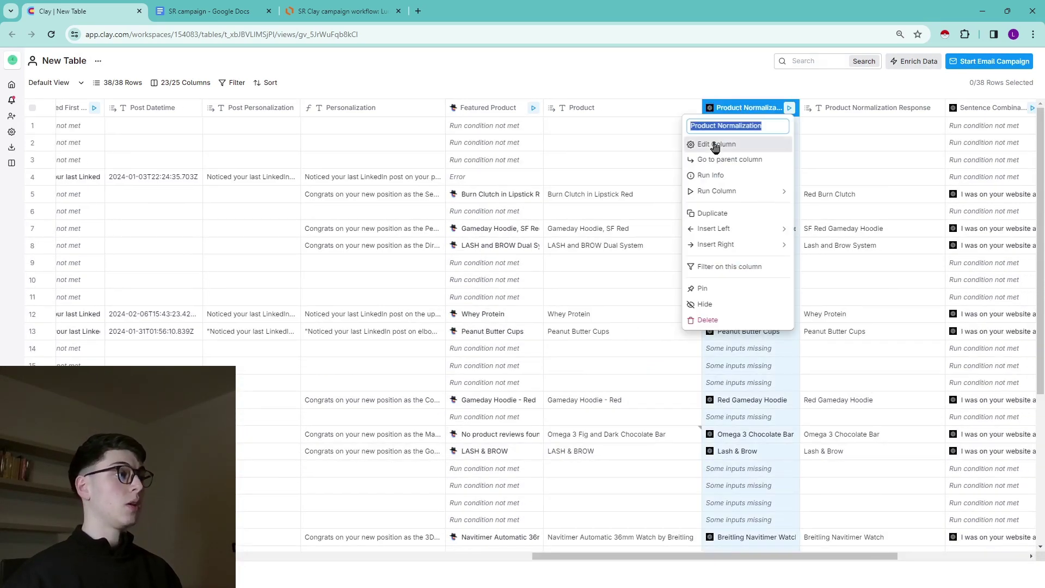
key("Escape")
left_click(873, 210)
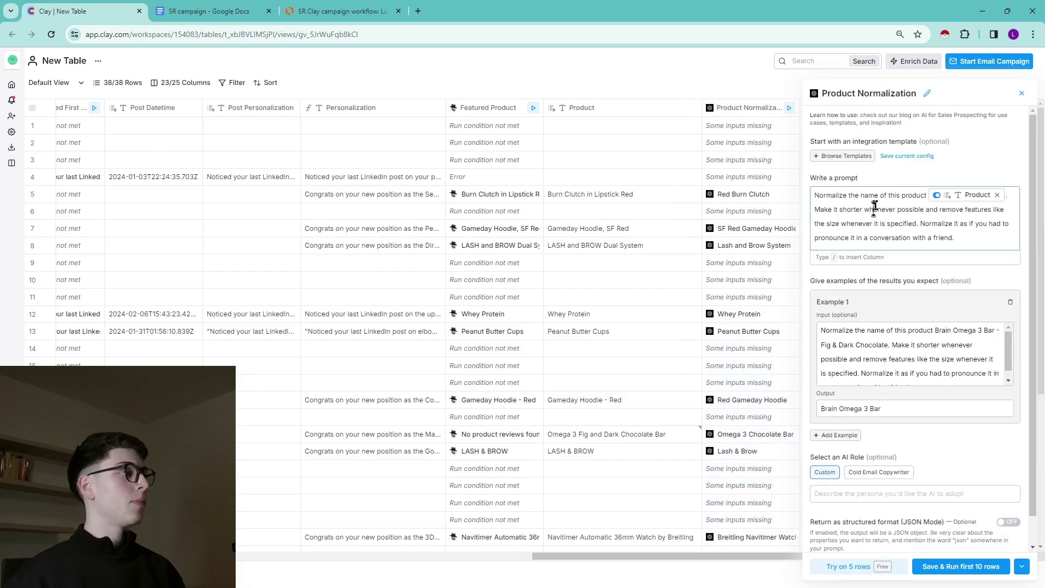
left_click_drag(819, 196, 925, 196)
left_click_drag(842, 210, 883, 211)
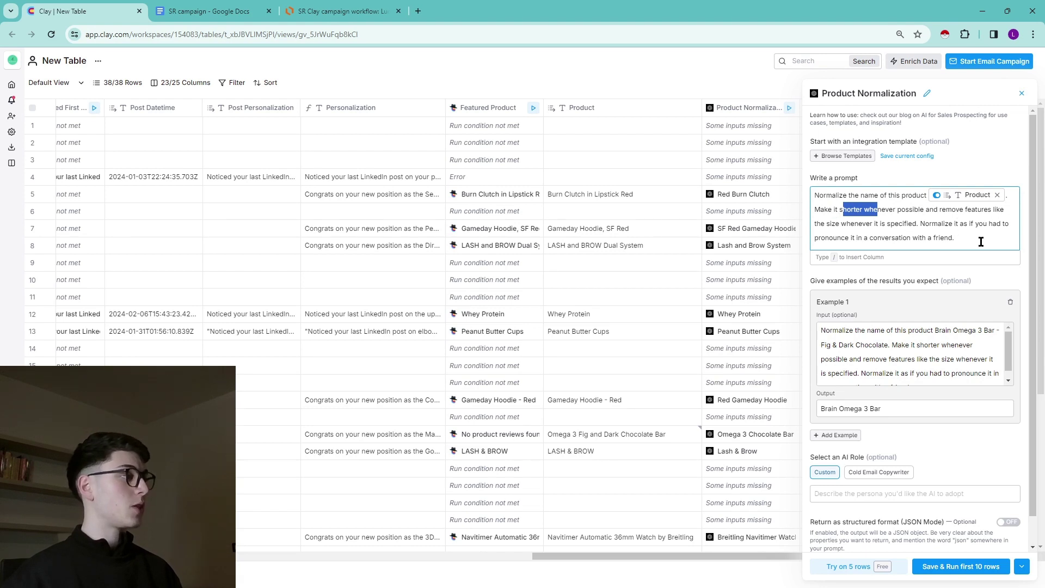
left_click(978, 223)
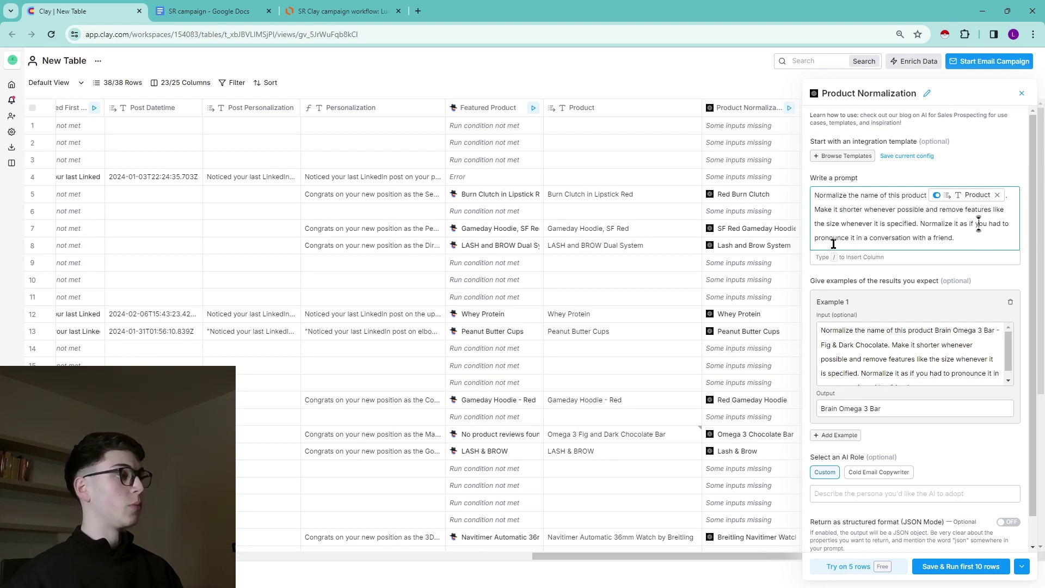
Check the input and output of the Product Normalization prompt's example, and close the column settings.
scroll(954, 238, "down", 1)
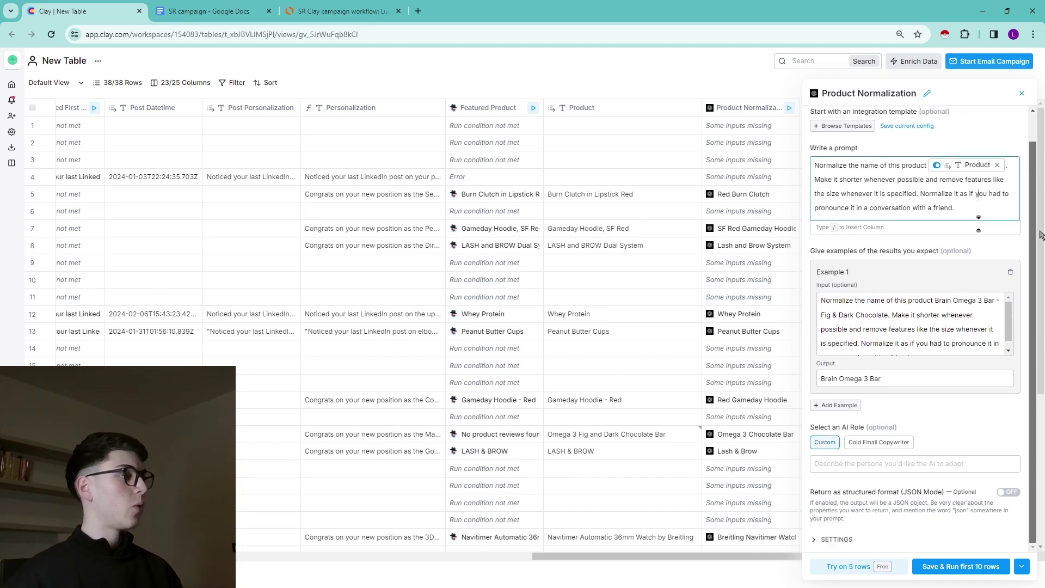
scroll(925, 307, "down", 1)
scroll(924, 306, "up", 1)
scroll(925, 307, "down", 1)
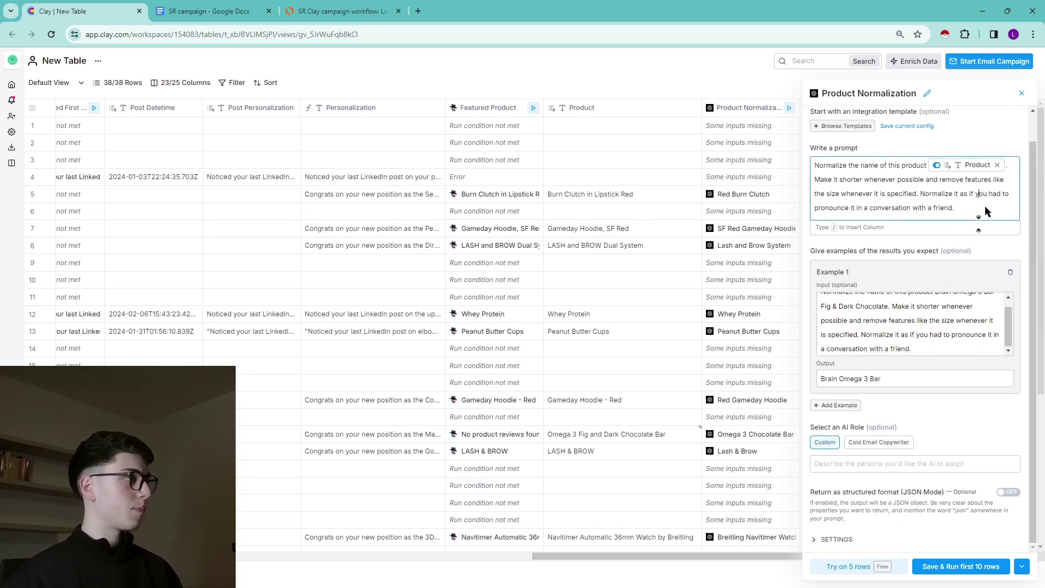
scroll(985, 205, "up", 1)
left_click(1022, 94)
Look through the normalized product names down the table and open the Sentence Combination column's settings.
scroll(772, 168, "right", 10)
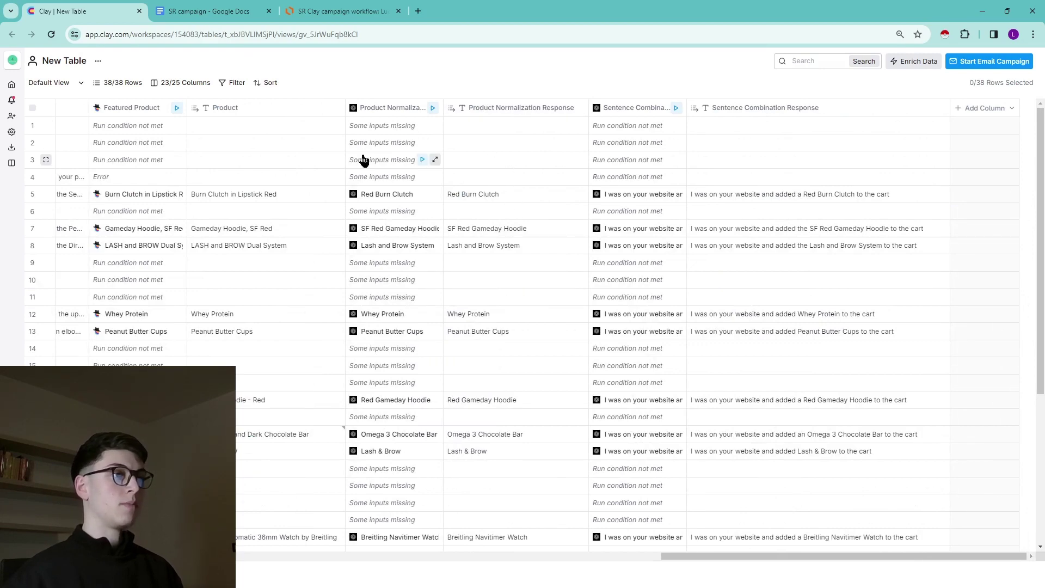
scroll(478, 345, "down", 5)
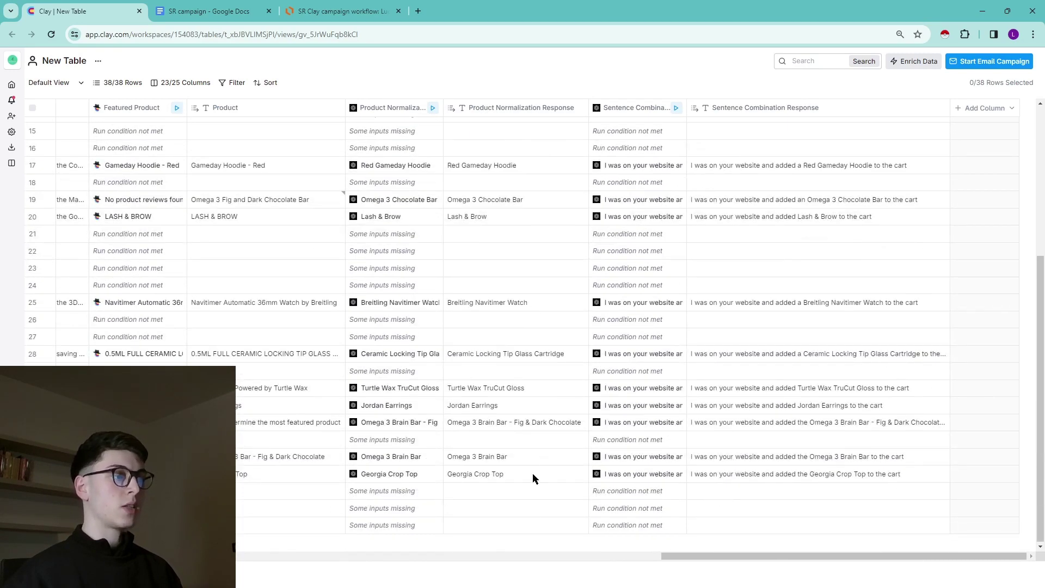
scroll(532, 478, "up", 5)
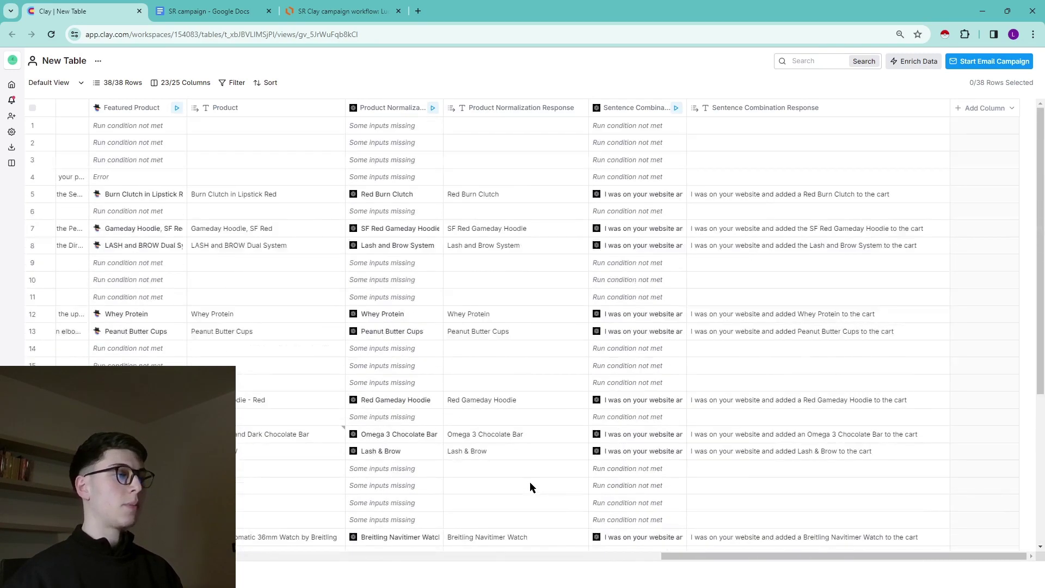
left_click(630, 113)
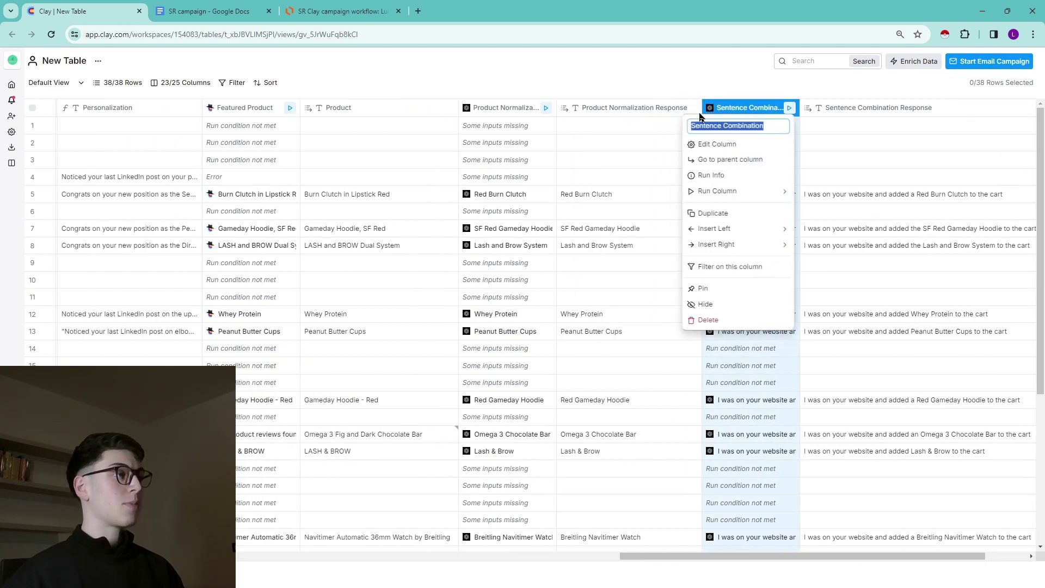
left_click(710, 142)
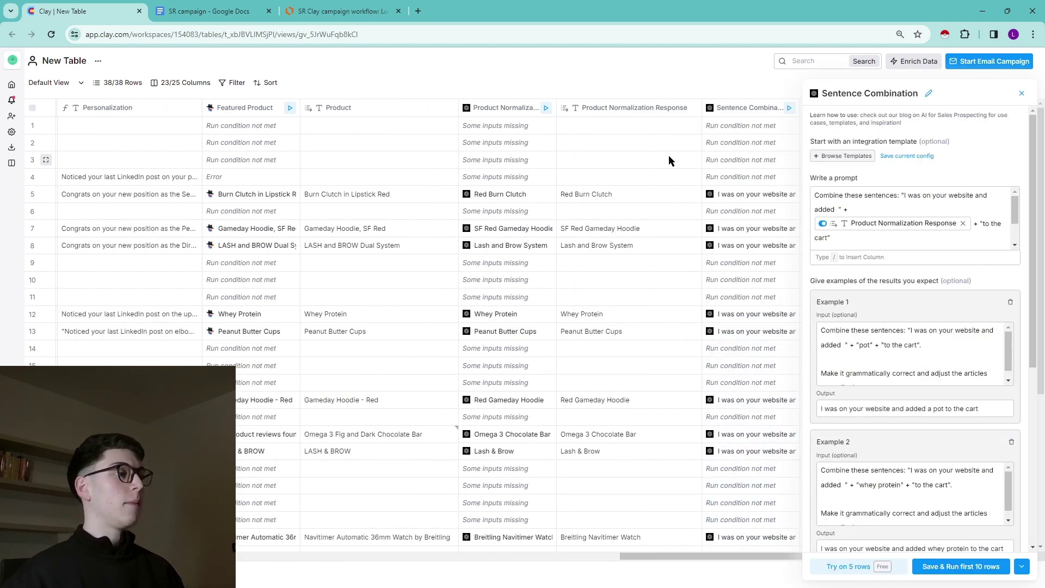
scroll(669, 155, "right", 3)
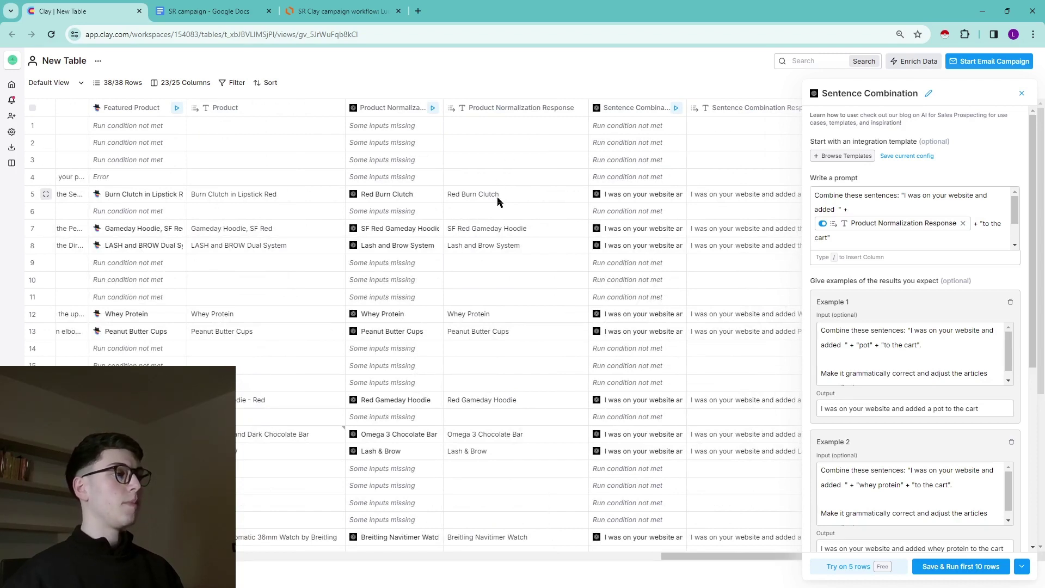
Examine the Sentence Combination prompt's sentence parts, its Product Normalization Response input and its instruction on grammar and articles.
left_click(904, 195)
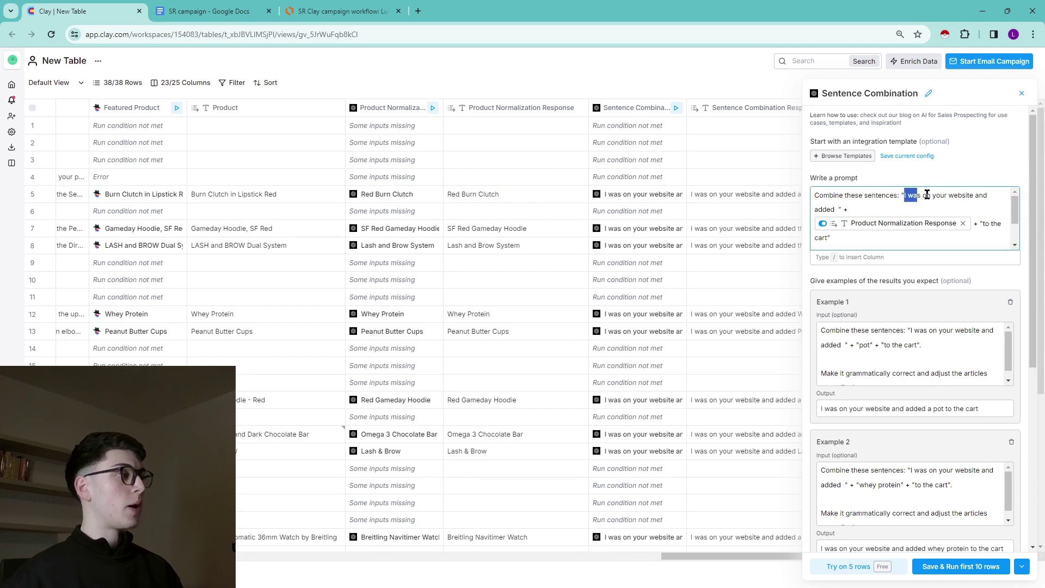
left_click(978, 195)
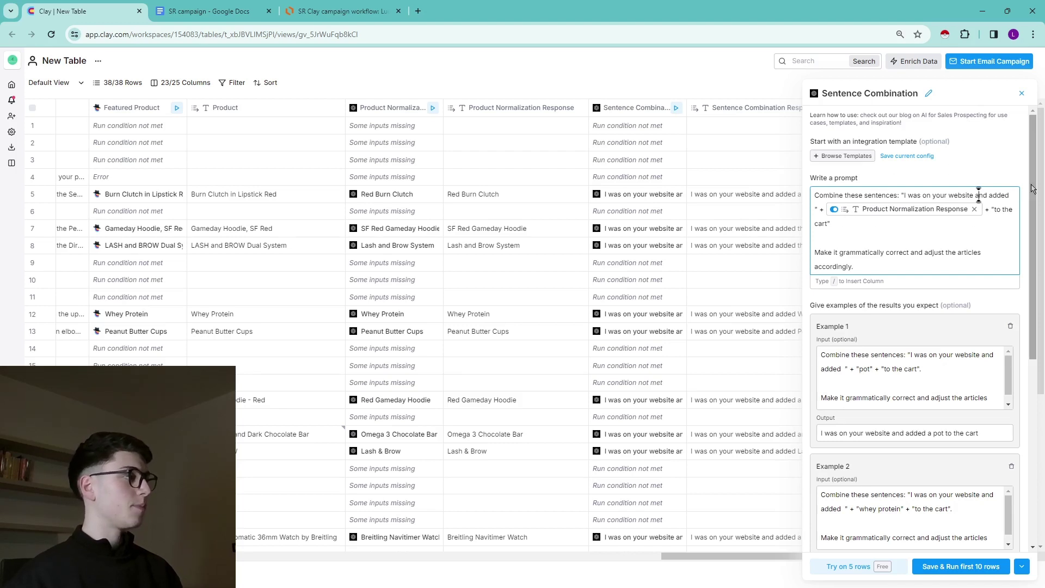
left_click_drag(1033, 180, 1033, 148)
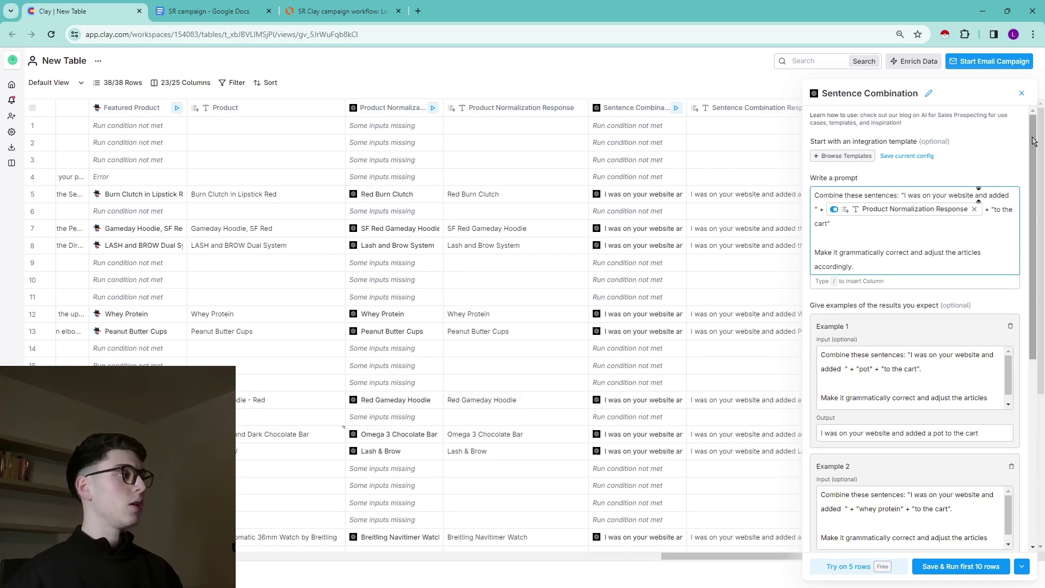
mouse_move(1035, 128)
left_mouse_down()
mouse_move(1035, 141)
mouse_move(1035, 127)
left_mouse_up()
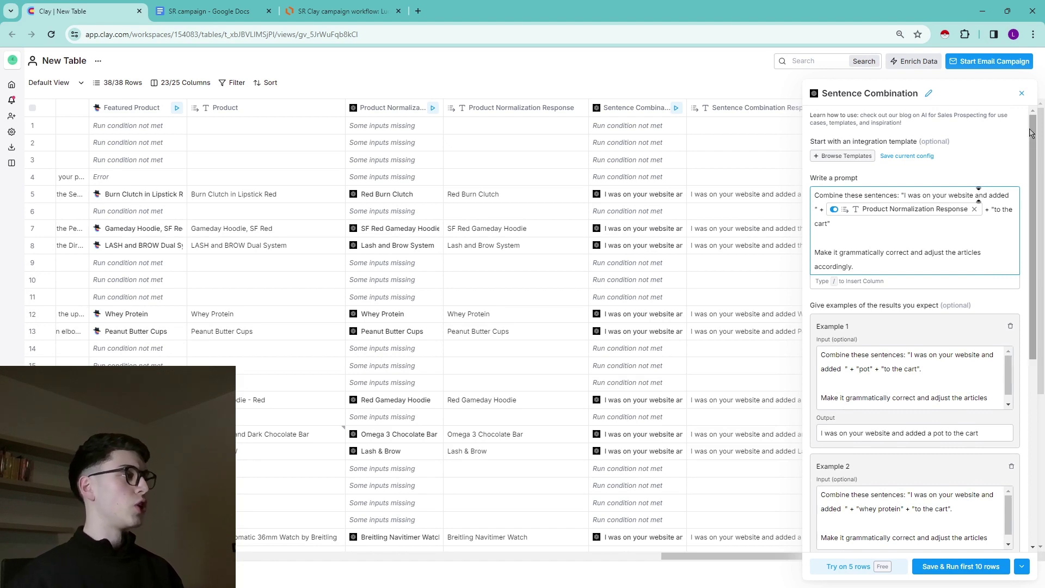
left_click(990, 251)
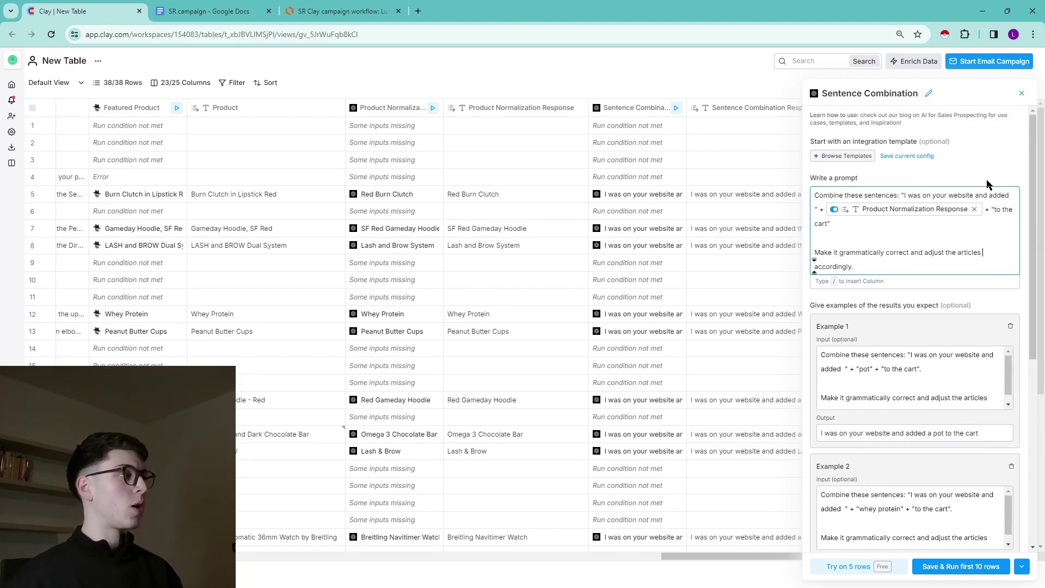
left_click_drag(814, 252, 990, 253)
left_click(990, 252)
left_click_drag(854, 266, 815, 249)
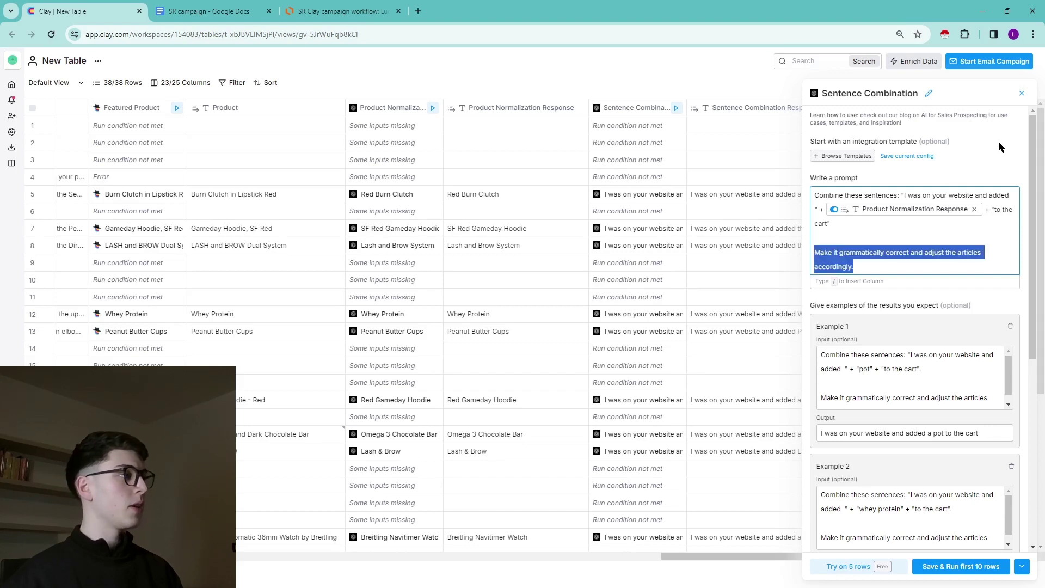
Review the Sentence Combination examples for pot, whey protein and dishes, along with the AI role and structured-format options.
left_click_drag(1041, 129, 1040, 203)
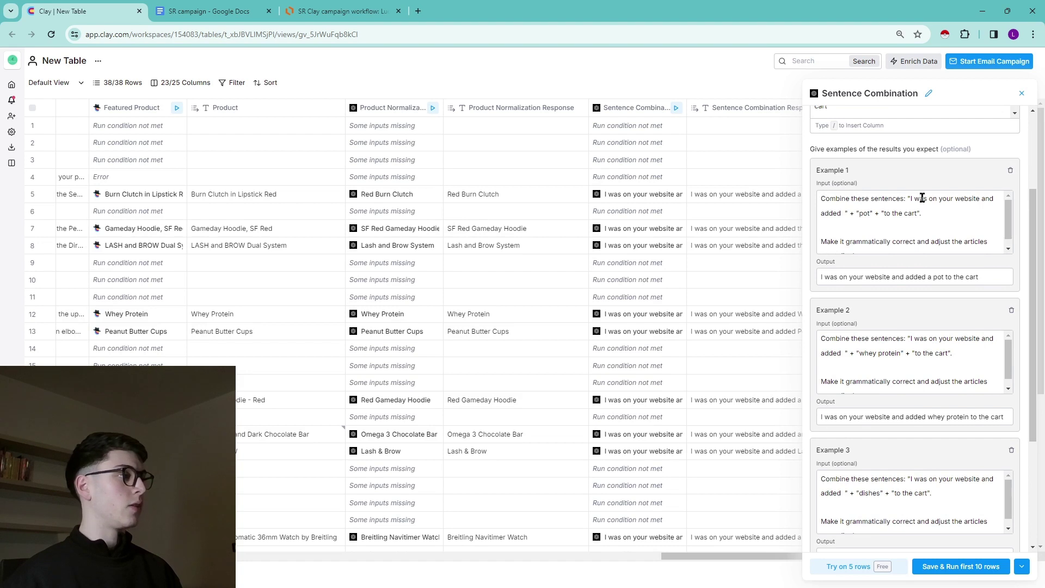
double_click(870, 215)
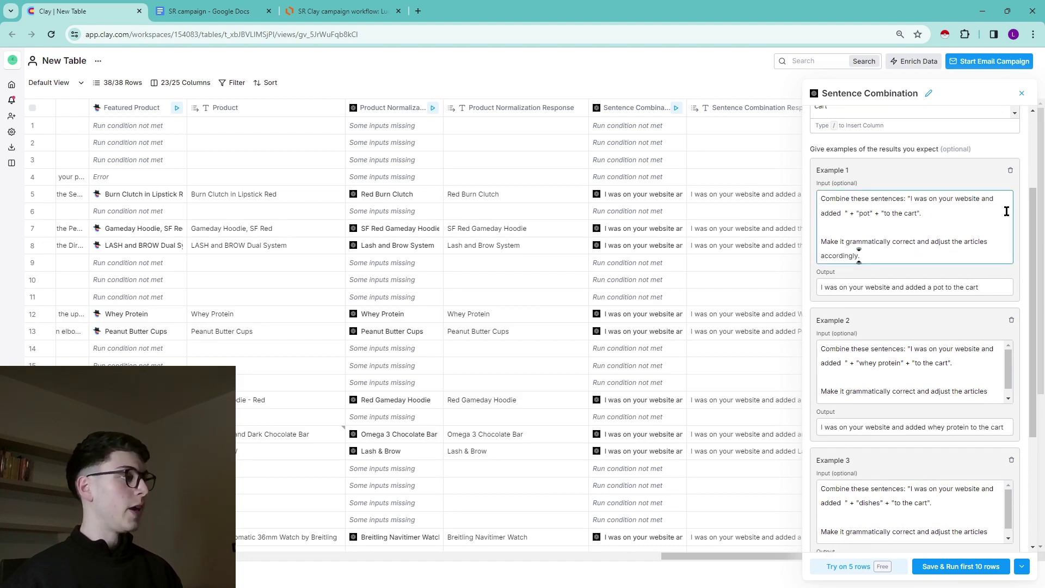
scroll(925, 284, "down", 2)
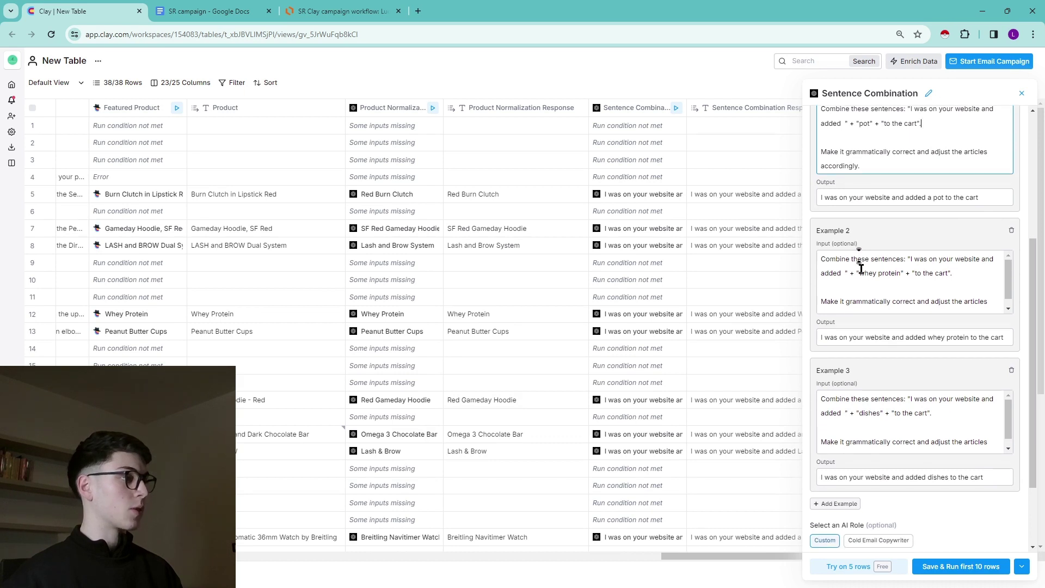
left_click_drag(860, 273, 902, 273)
left_click(944, 274)
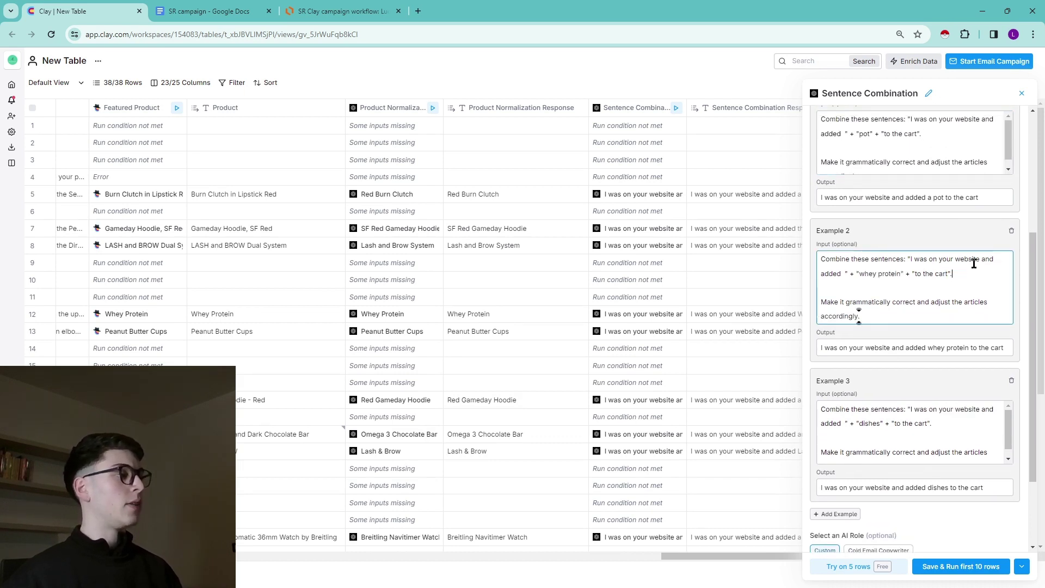
scroll(927, 245, "down", 1)
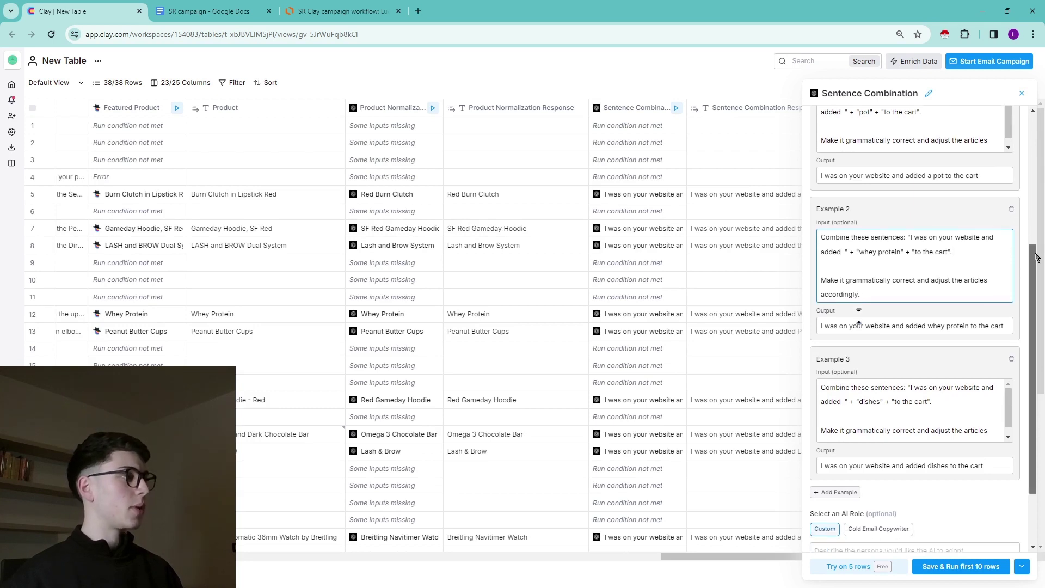
scroll(1020, 264, "down", 2)
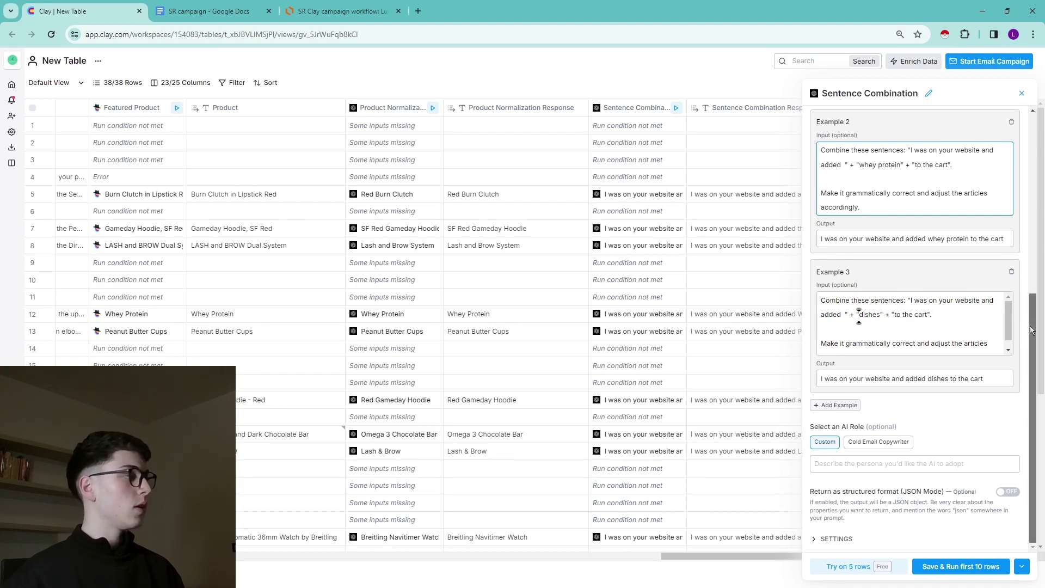
left_click_drag(1034, 420, 1032, 234)
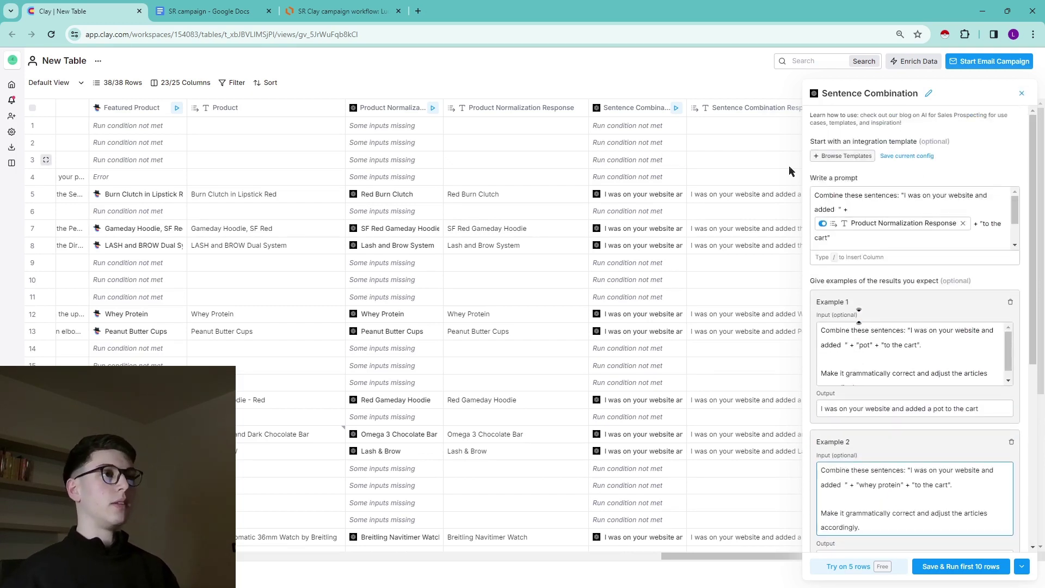
Check the email template in the SR campaign Google Doc and return to the Clay table.
left_click(208, 11)
left_click_drag(295, 266, 451, 267)
key("ctrl+shift+Tab")
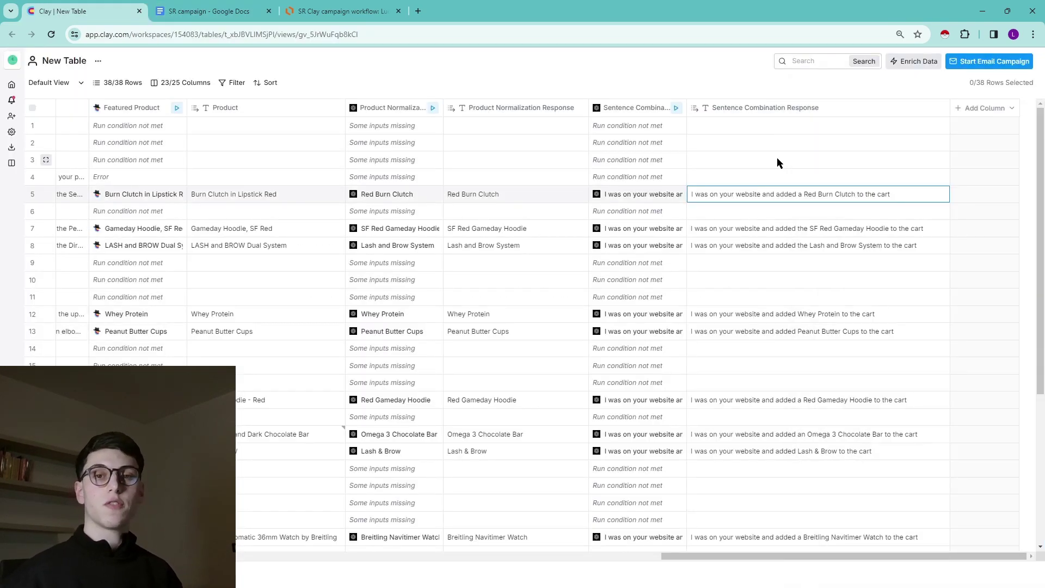